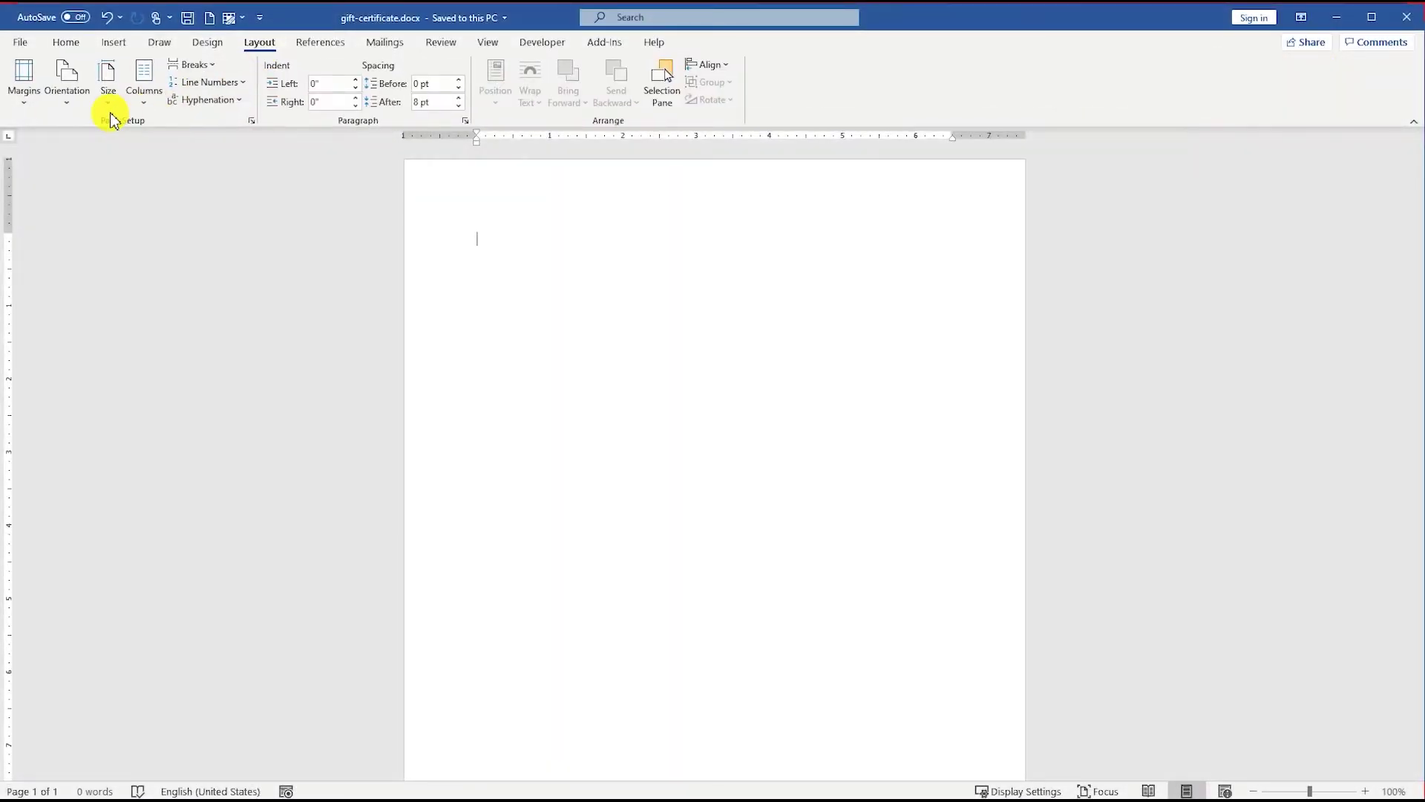
Set a custom paper size of 3.38" wide by 2.13" high
click(108, 80)
click(153, 505)
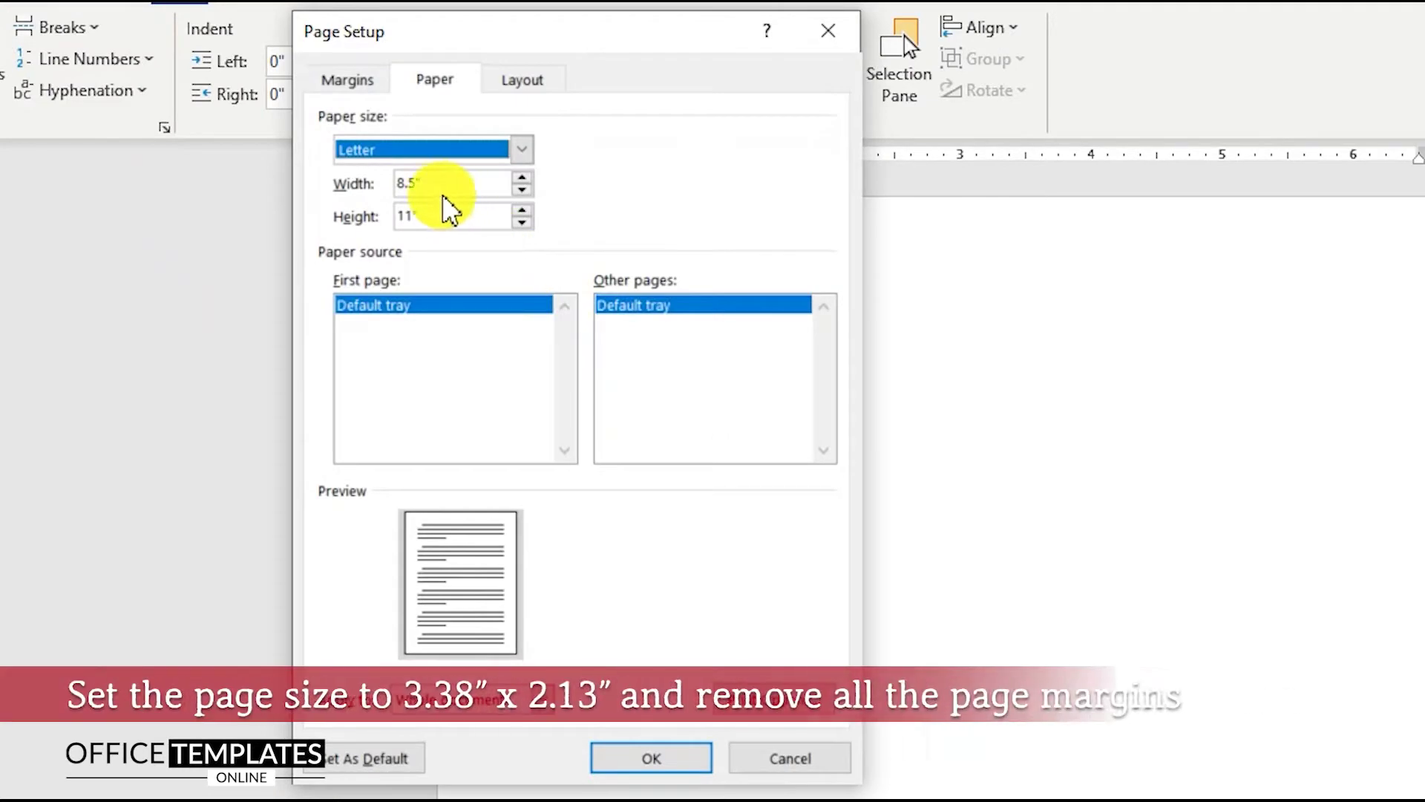
click(407, 153)
drag(440, 184, 349, 193)
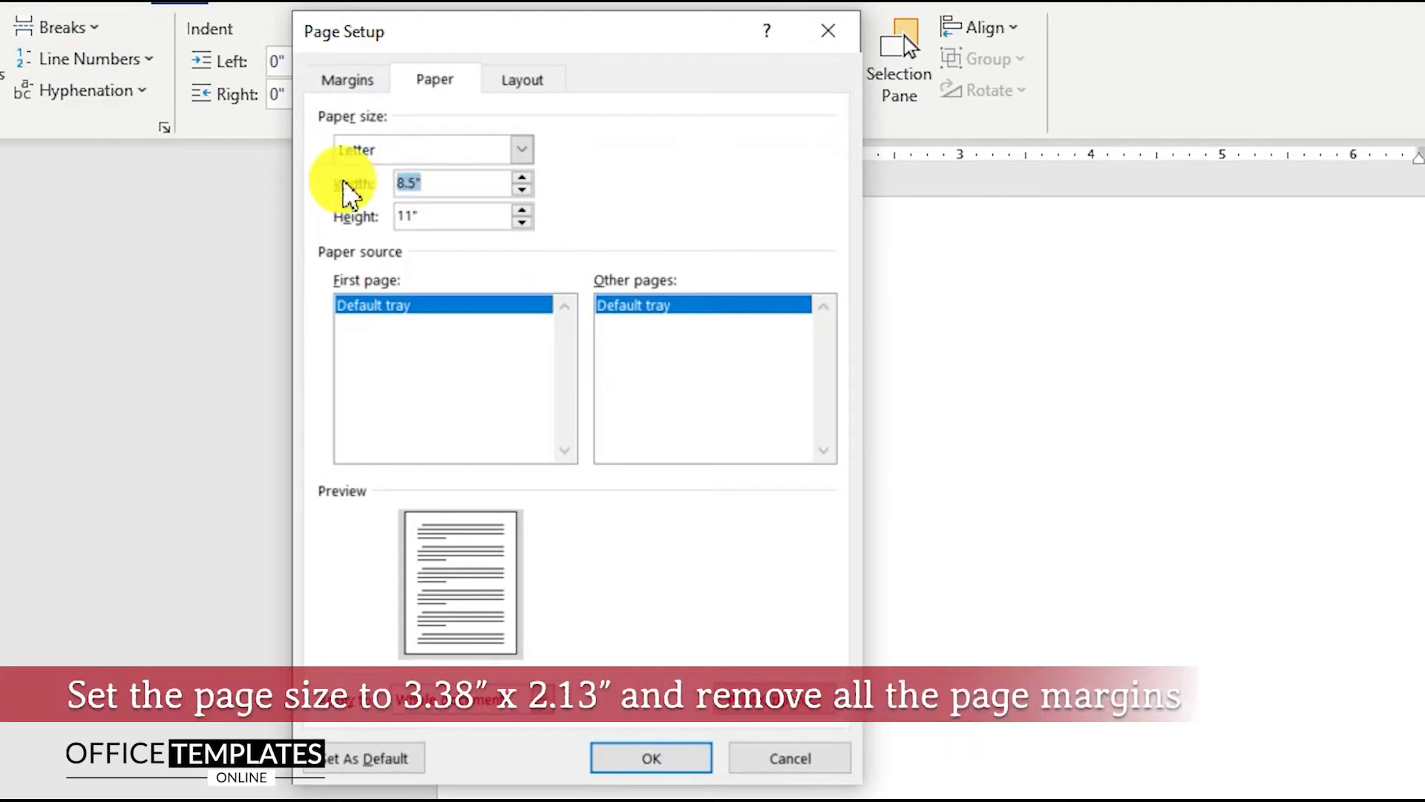
text(3.)
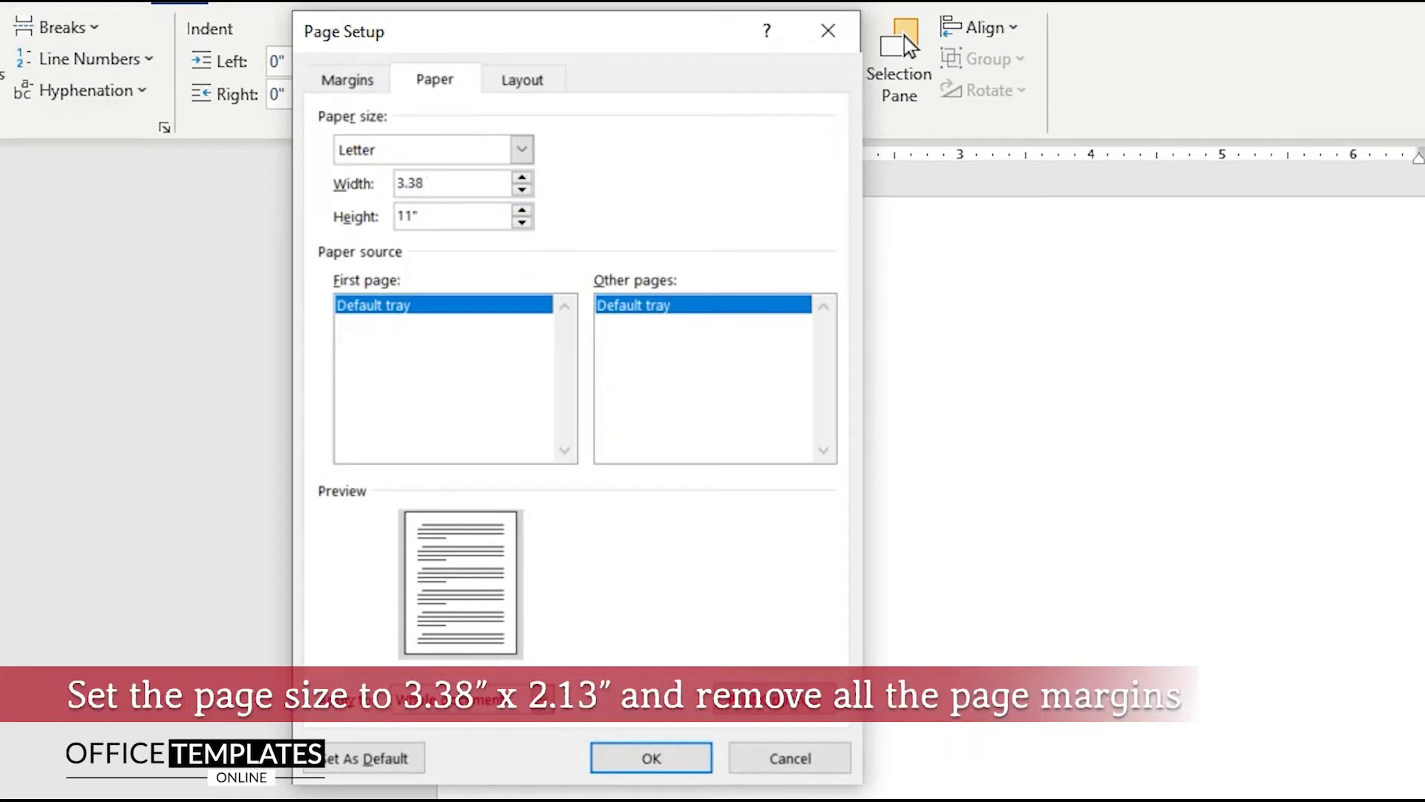
text(38)
drag(423, 215, 369, 223)
text(2.13)
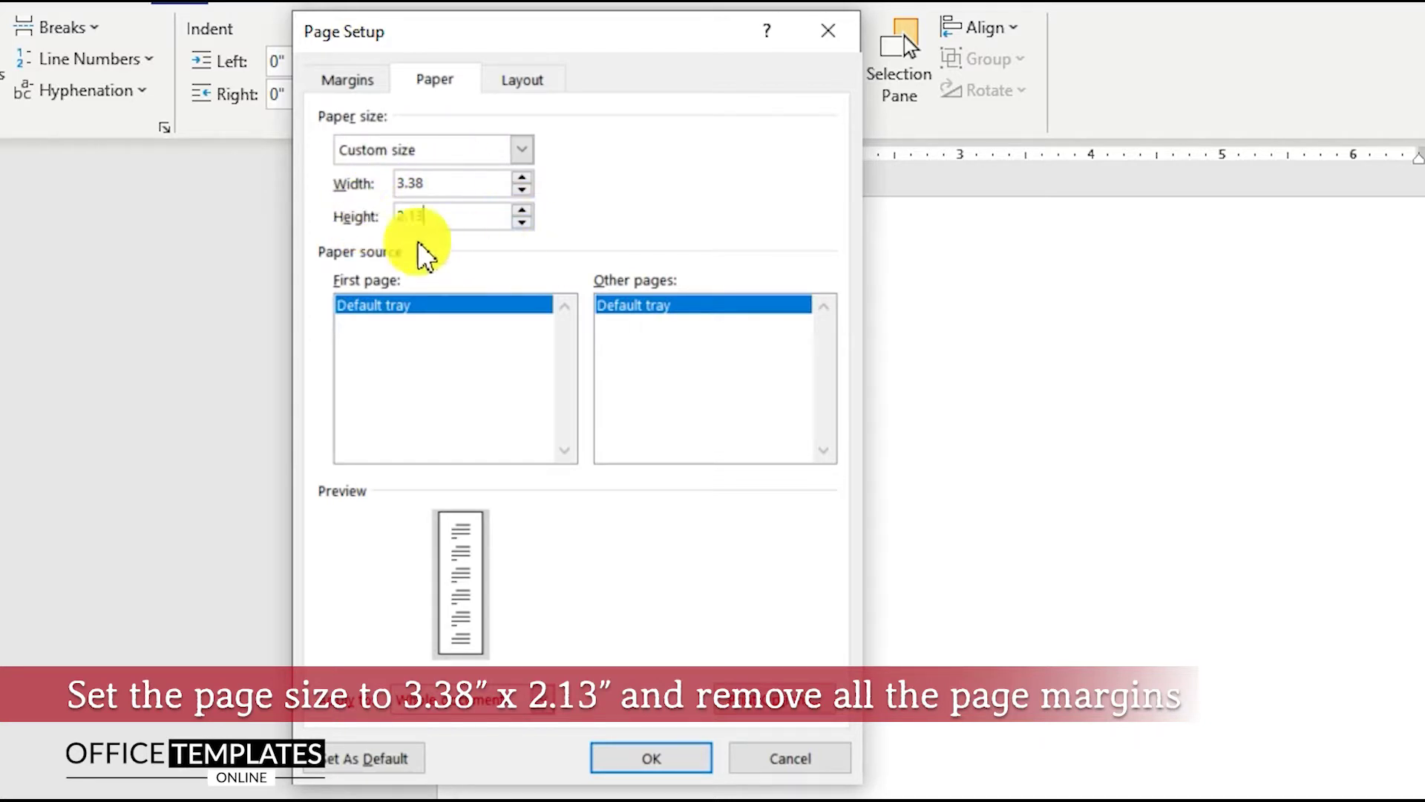
Set the top, bottom, left and right margins to 0 and apply the page setup
click(369, 88)
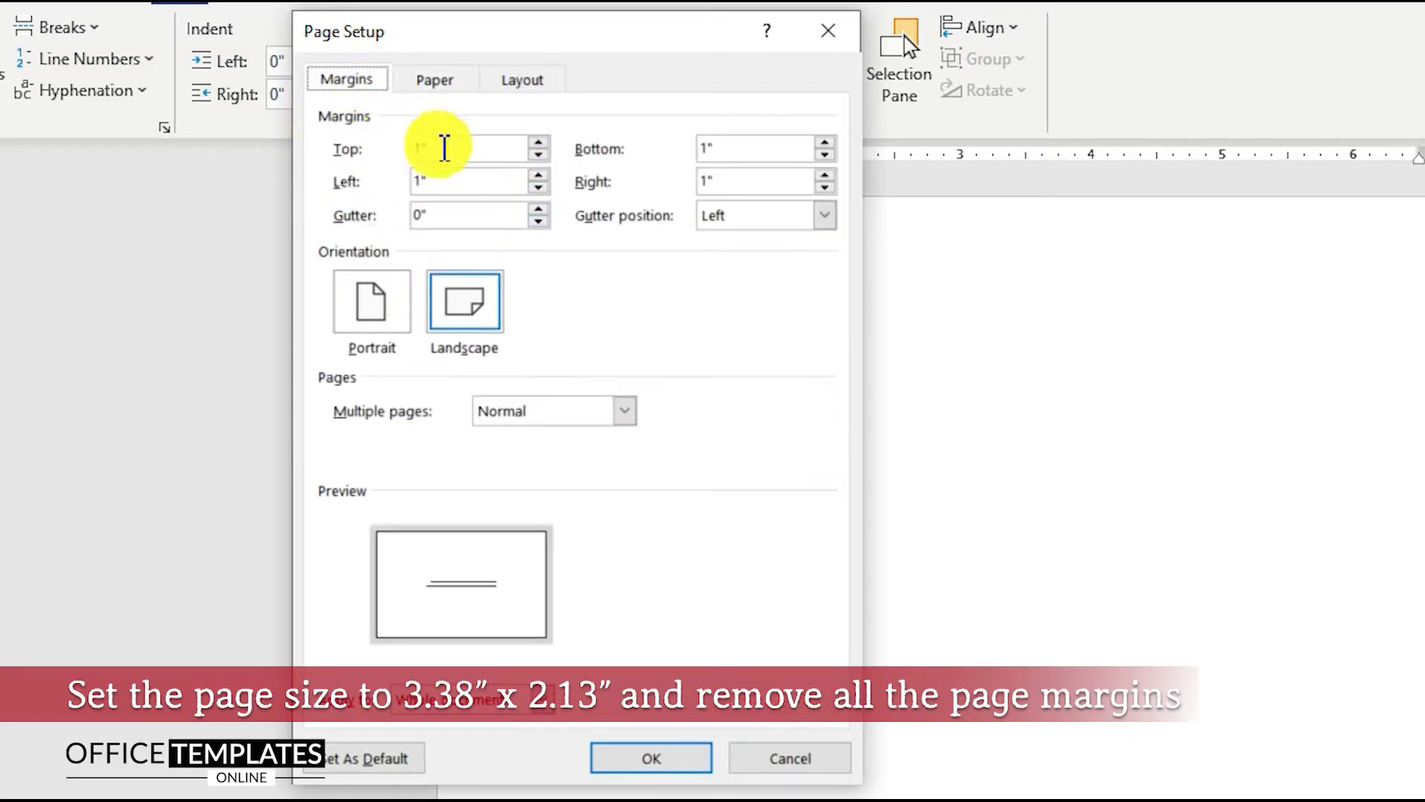
click(375, 152)
text(0)
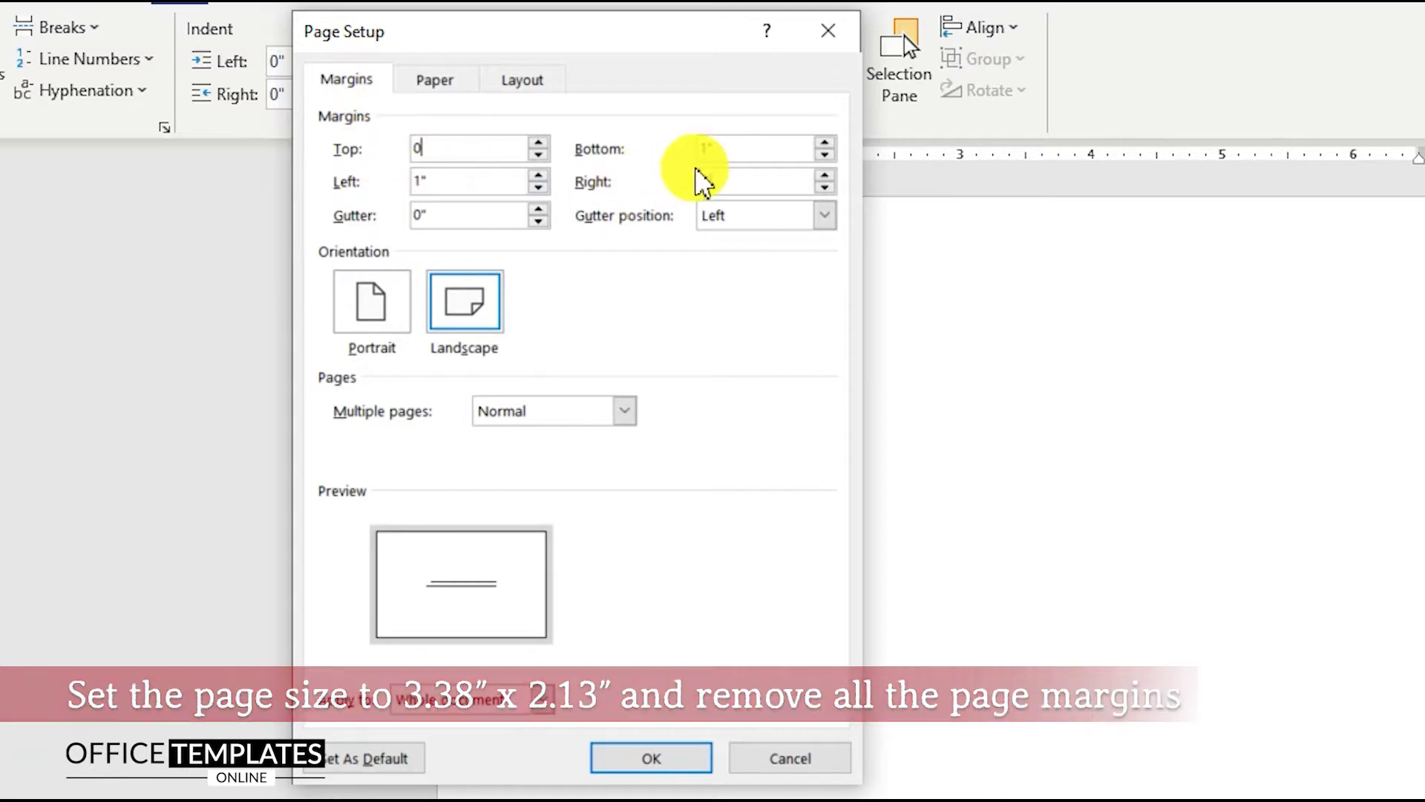
click(703, 148)
text(0)
click(653, 186)
text(0)
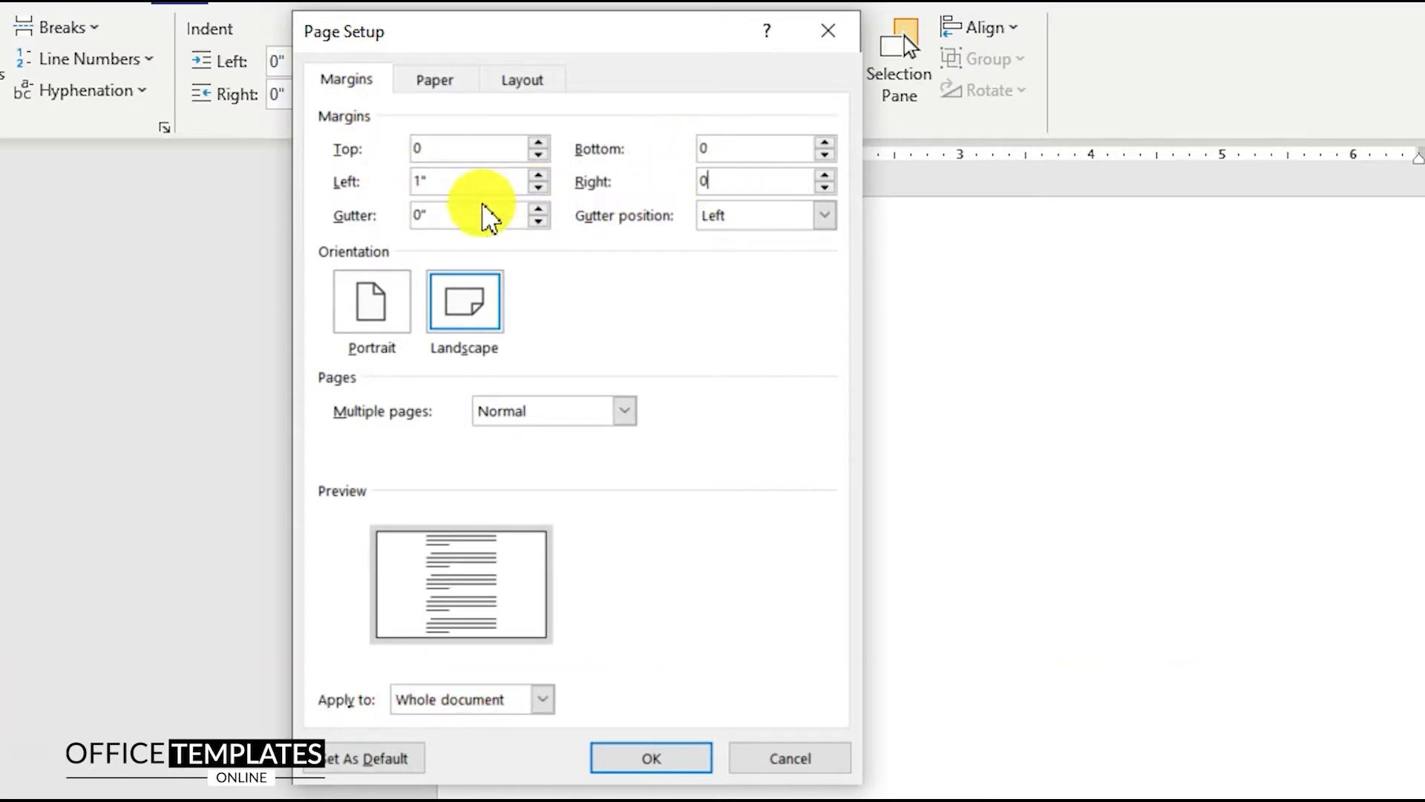
click(382, 182)
text(0)
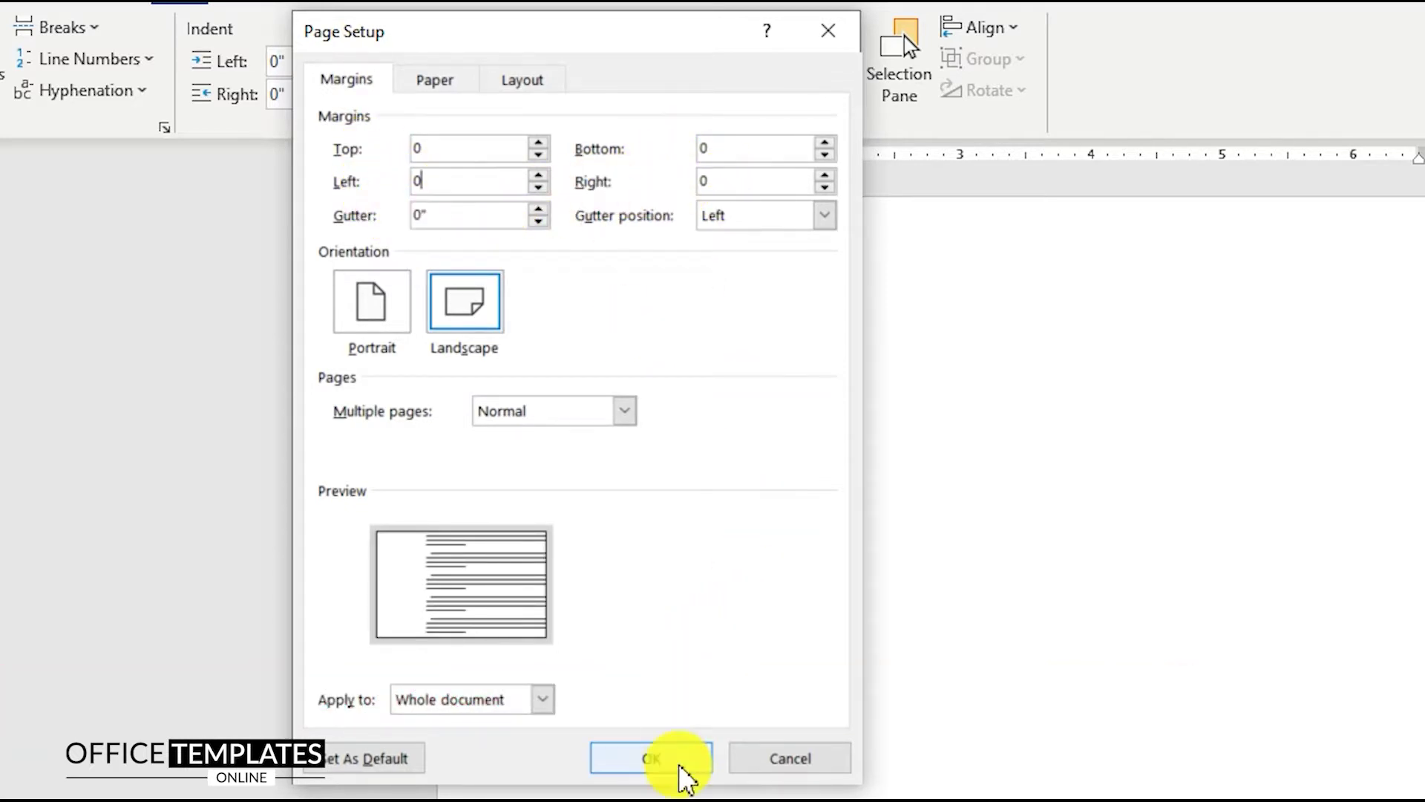
click(681, 767)
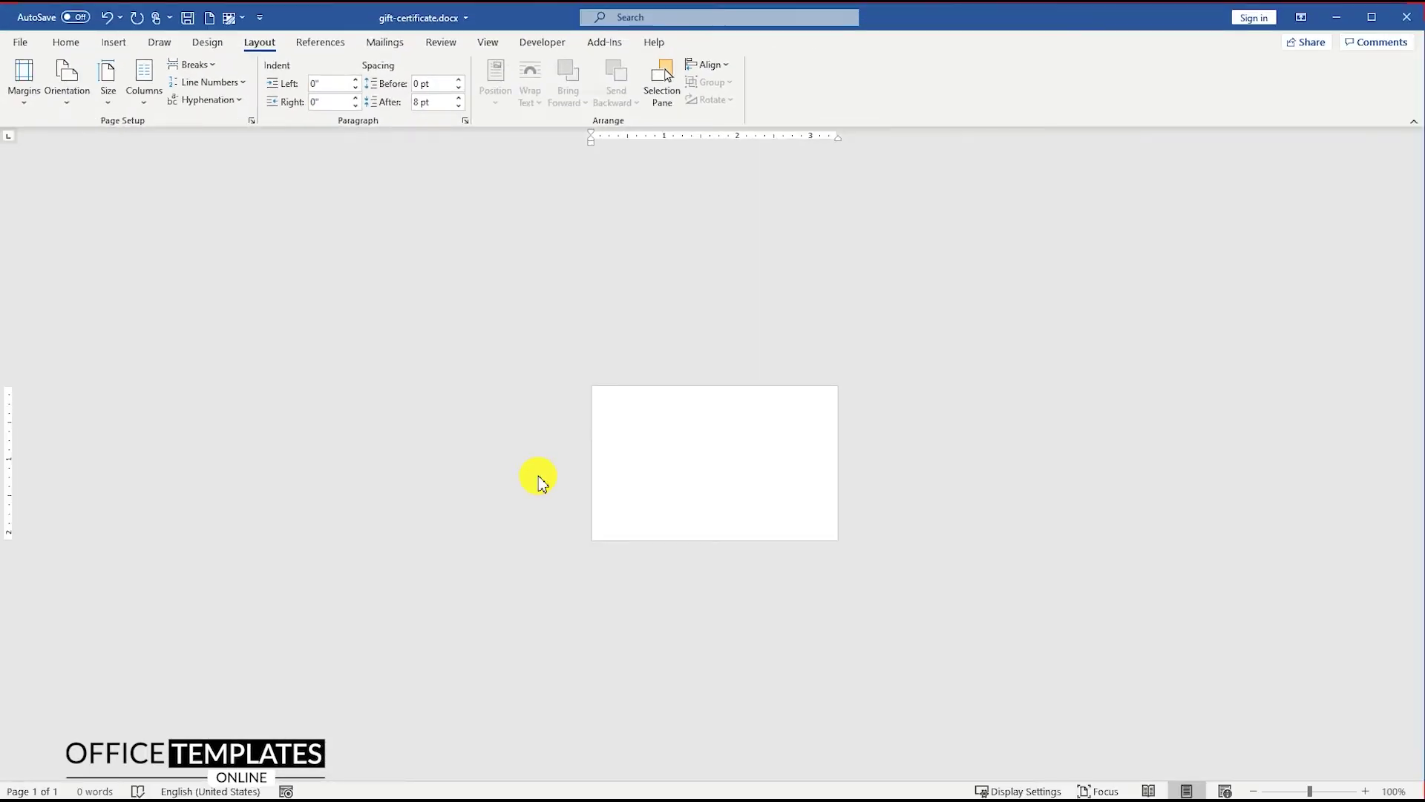
Draw a rectangle across the page's upper half with no outline
scroll(658, 465, up, 20)
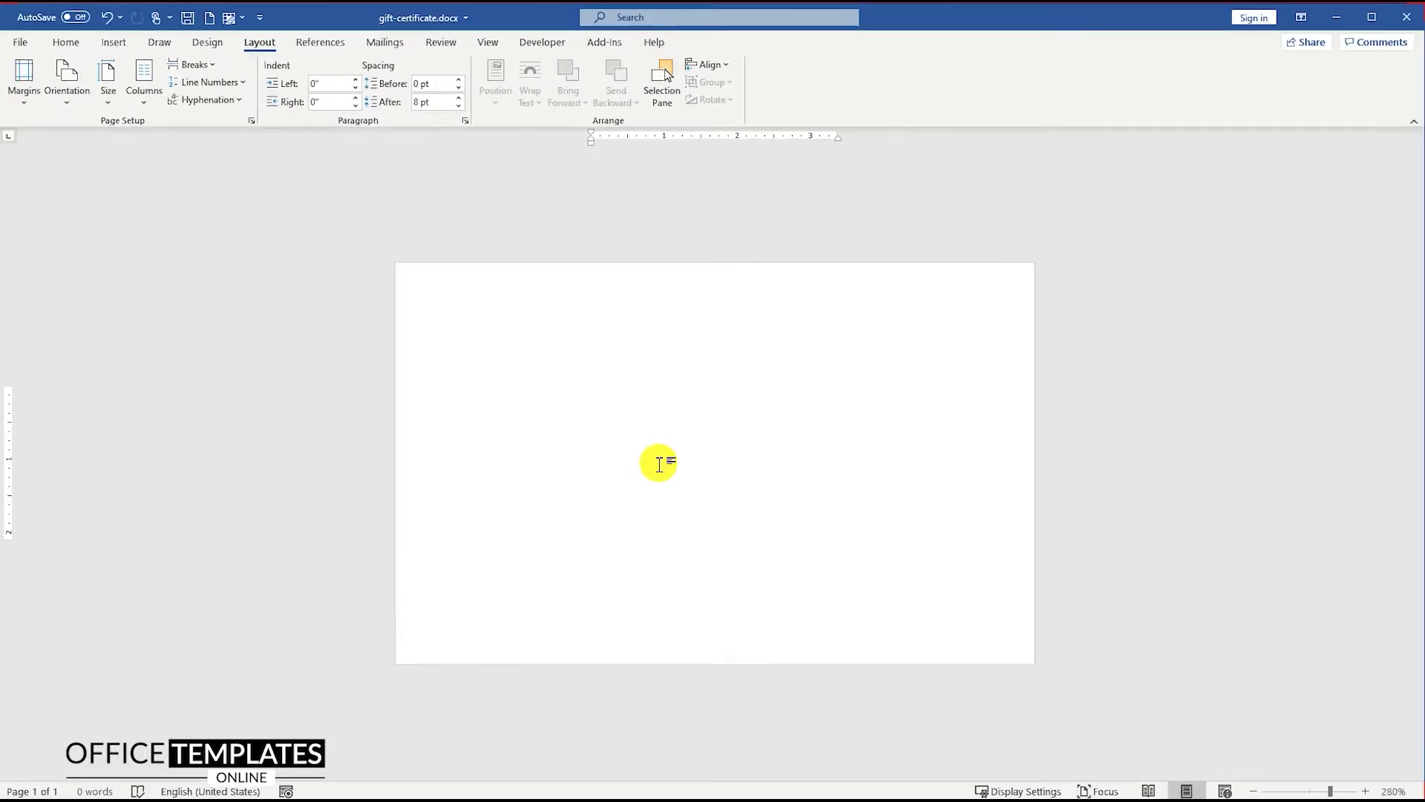
click(114, 44)
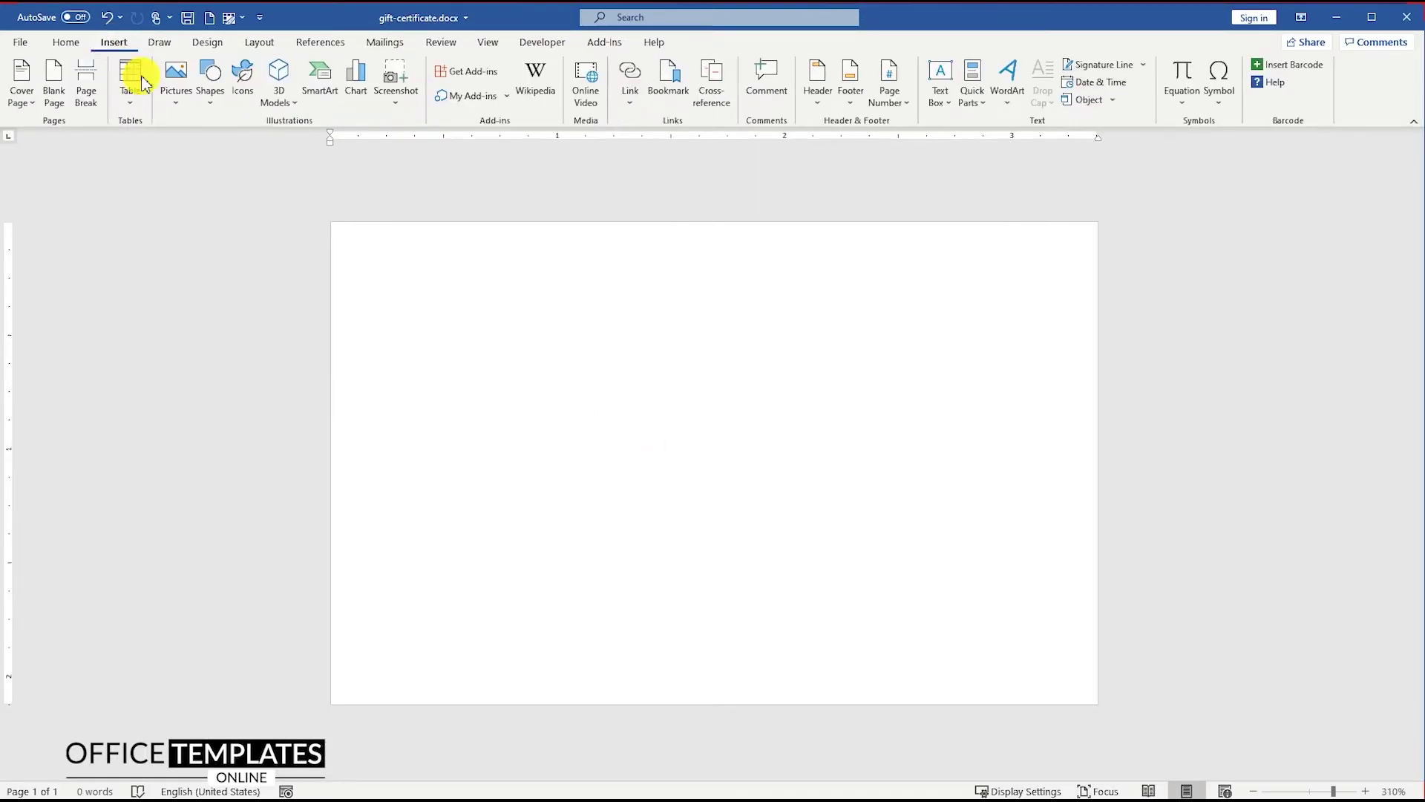
click(210, 73)
click(265, 143)
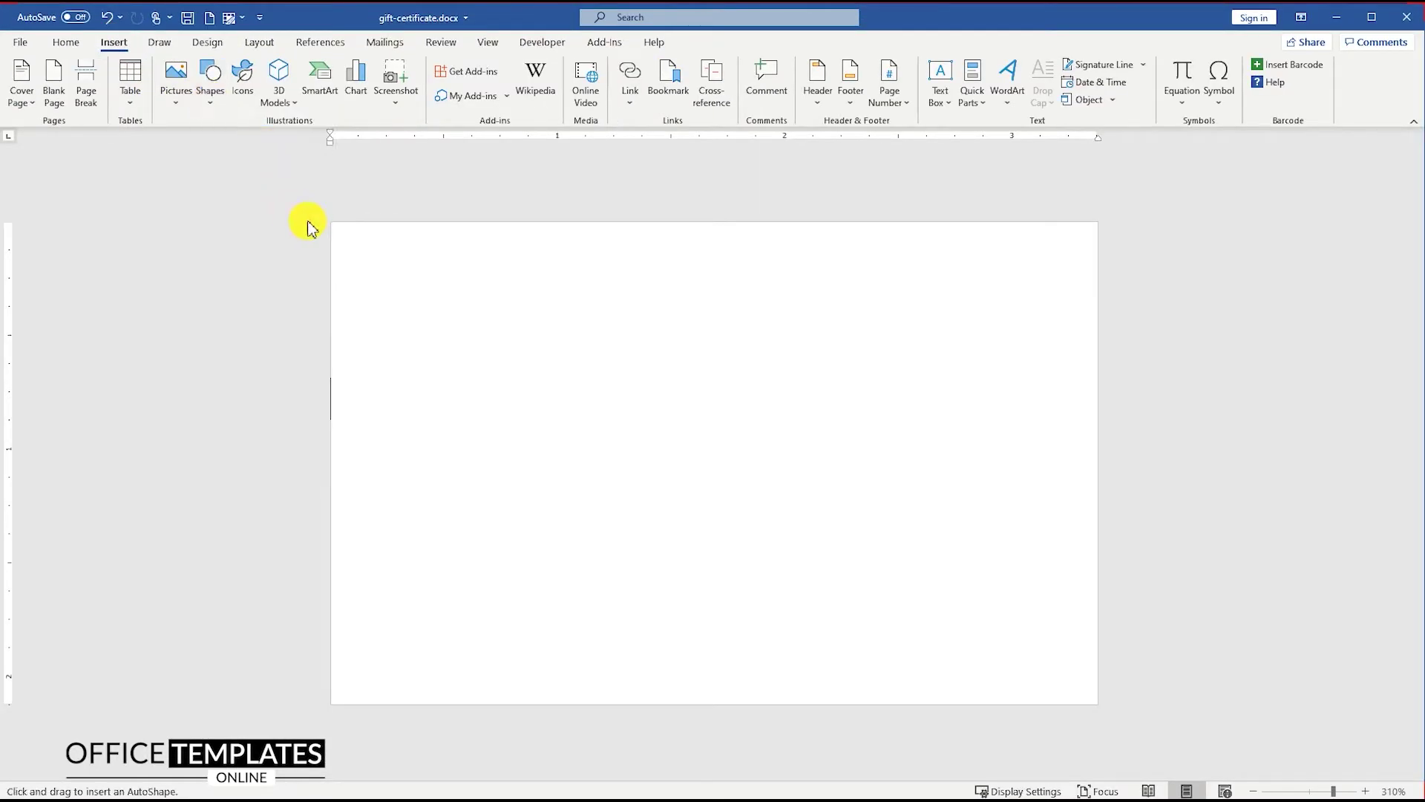
drag(331, 221, 1098, 488)
right_click(627, 370)
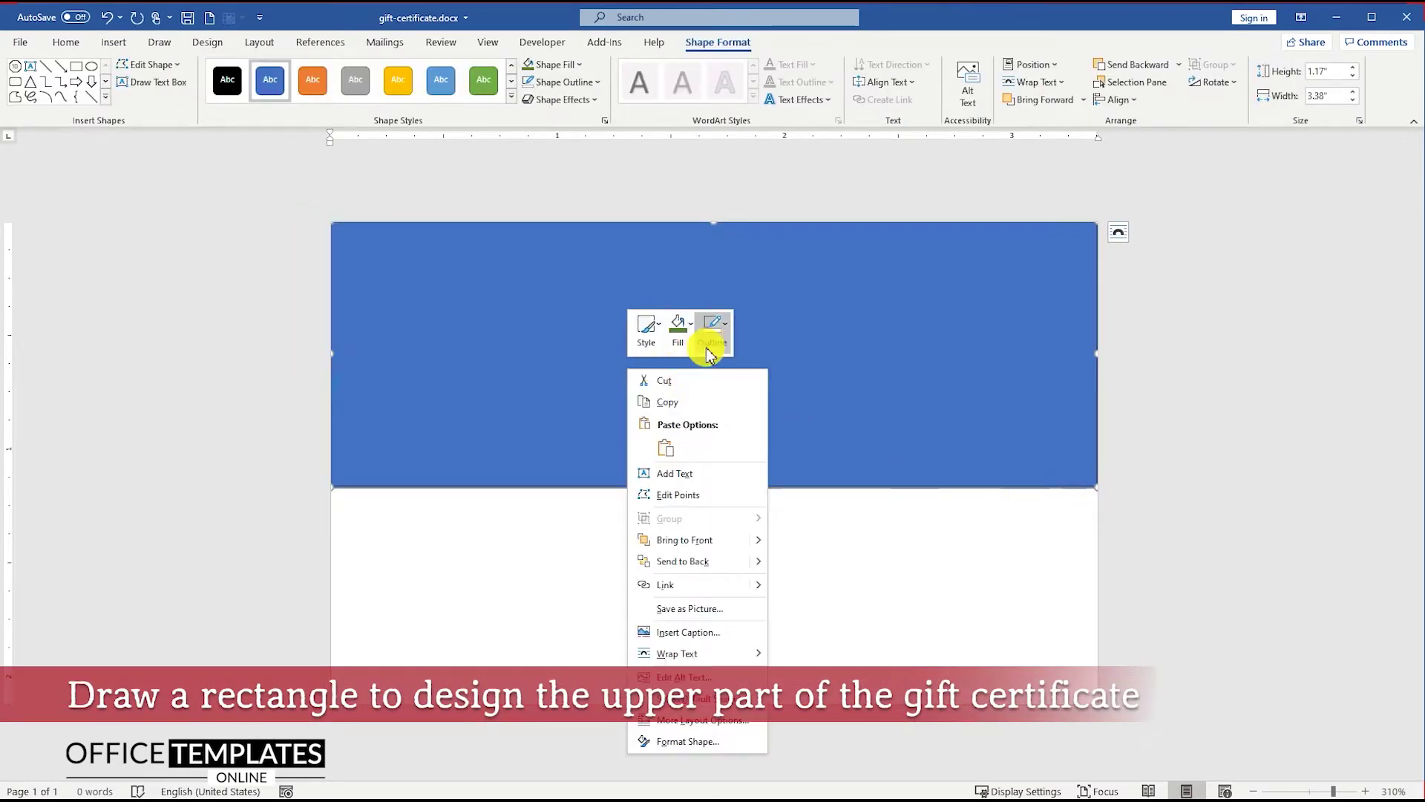
click(712, 331)
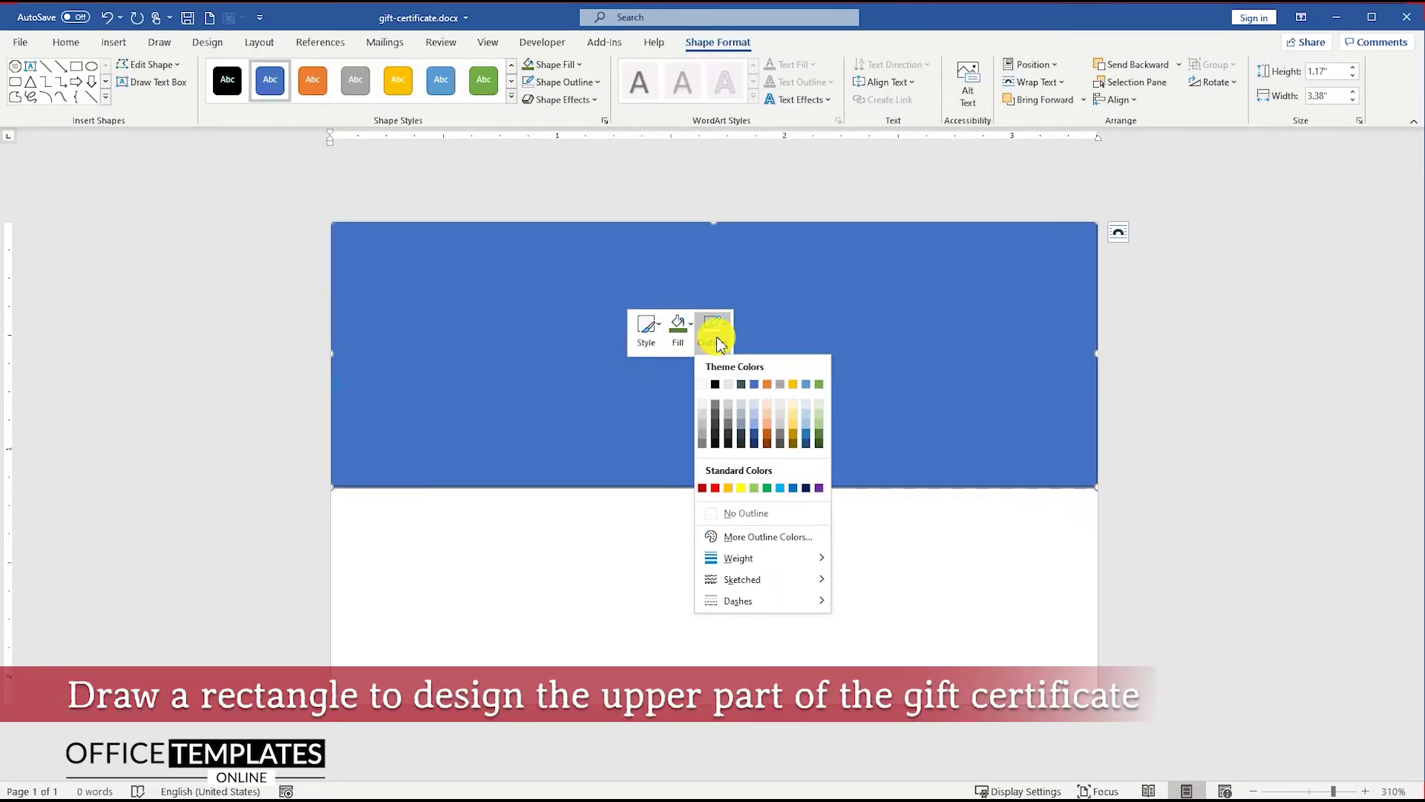
click(753, 514)
Fill the rectangle with a two-stop gradient from red at -36% brightness to dark red
right_click(590, 384)
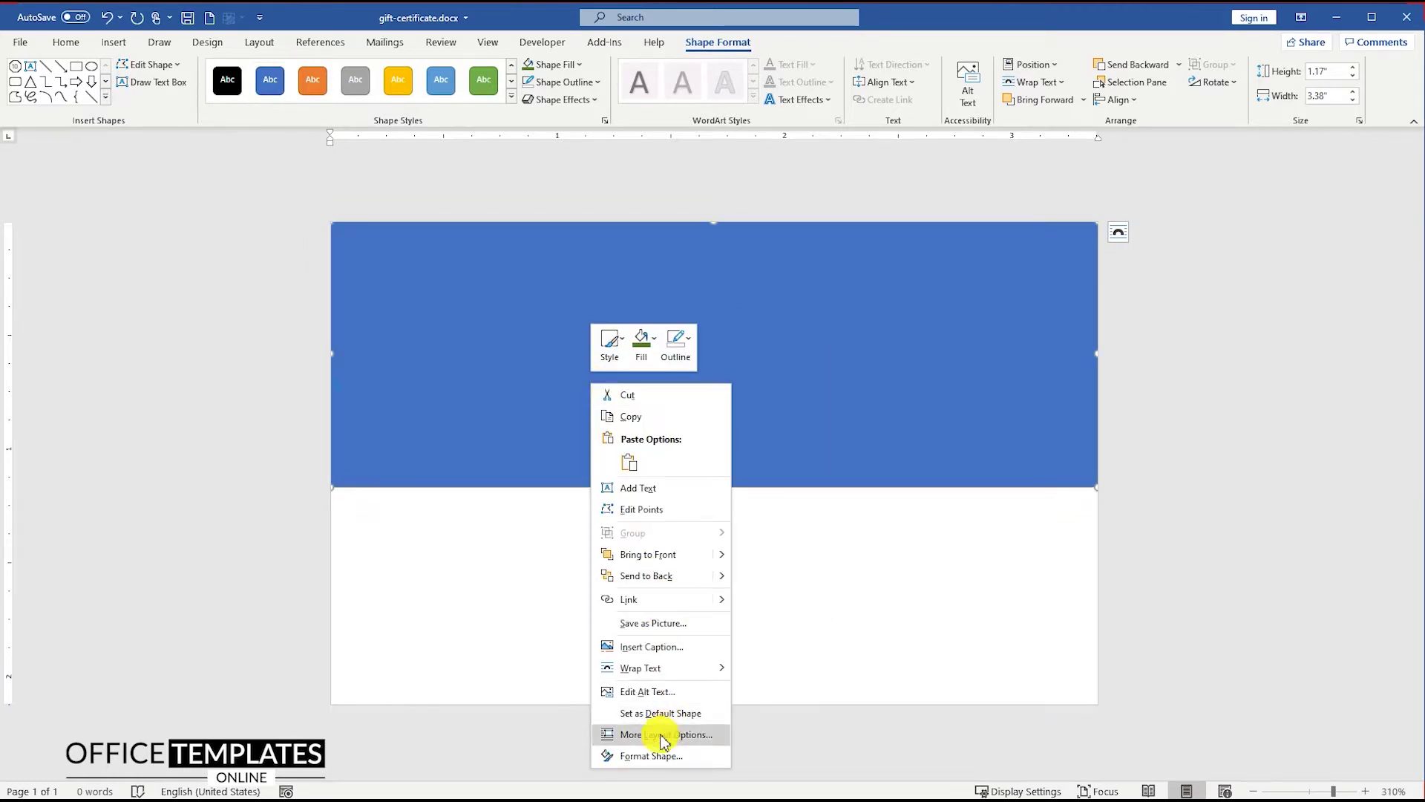
click(652, 755)
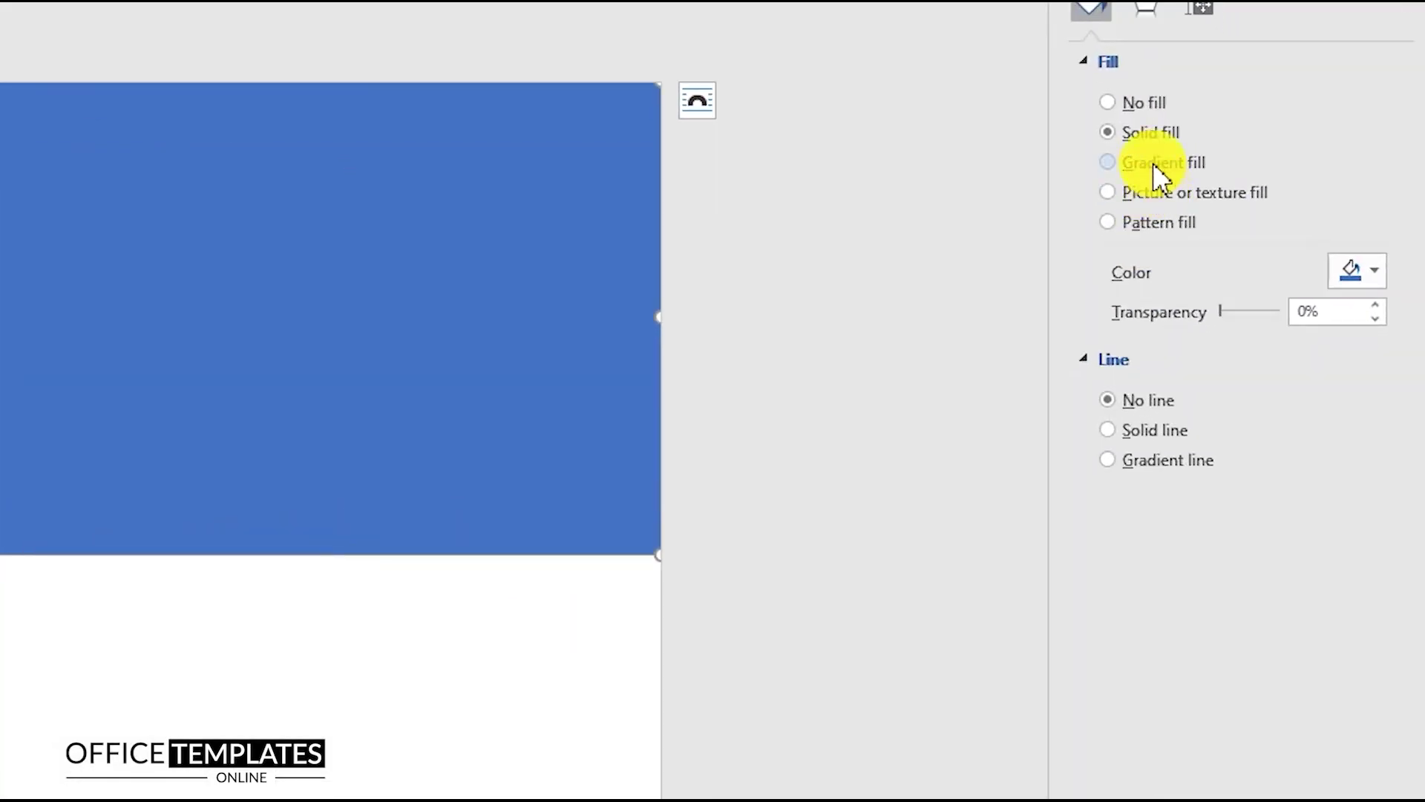
click(1153, 164)
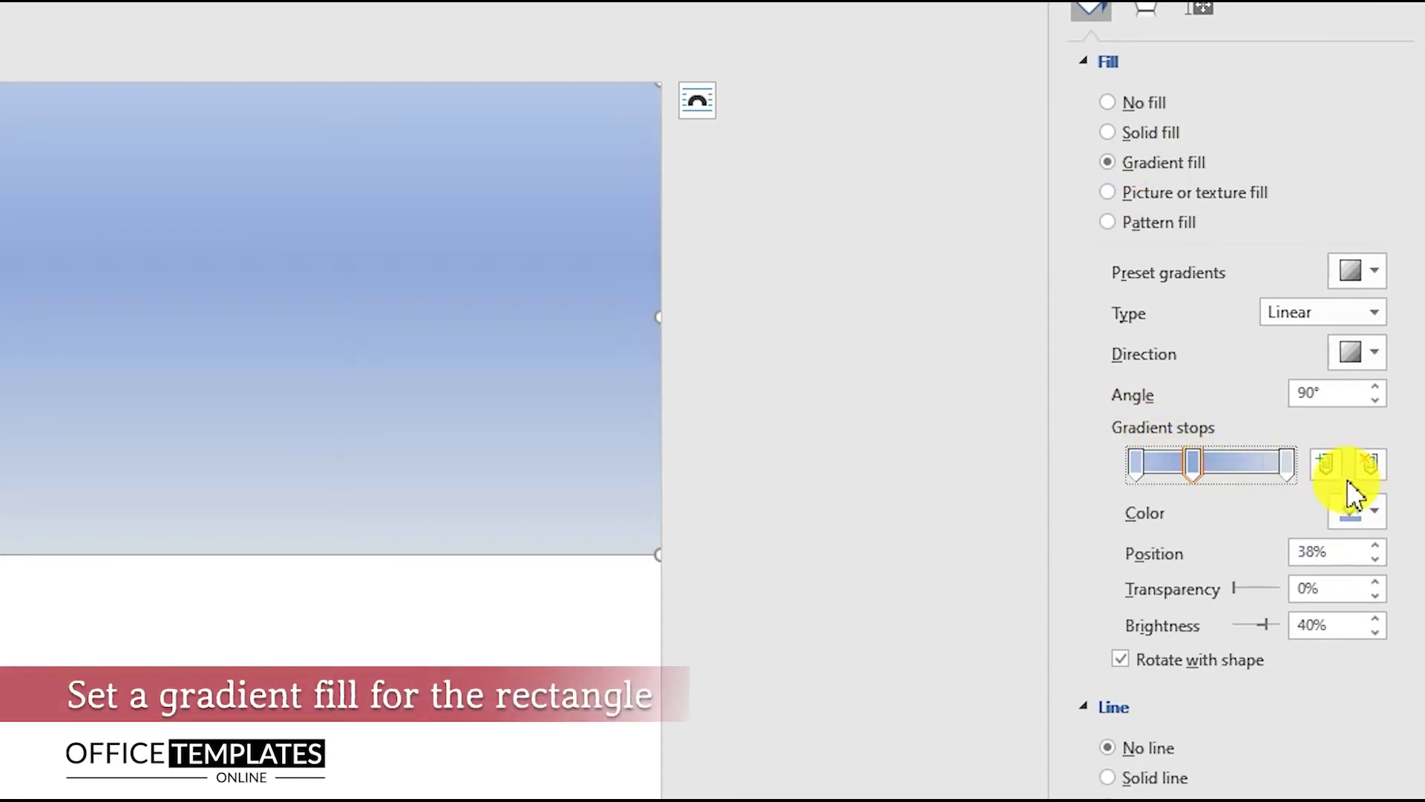
click(1370, 465)
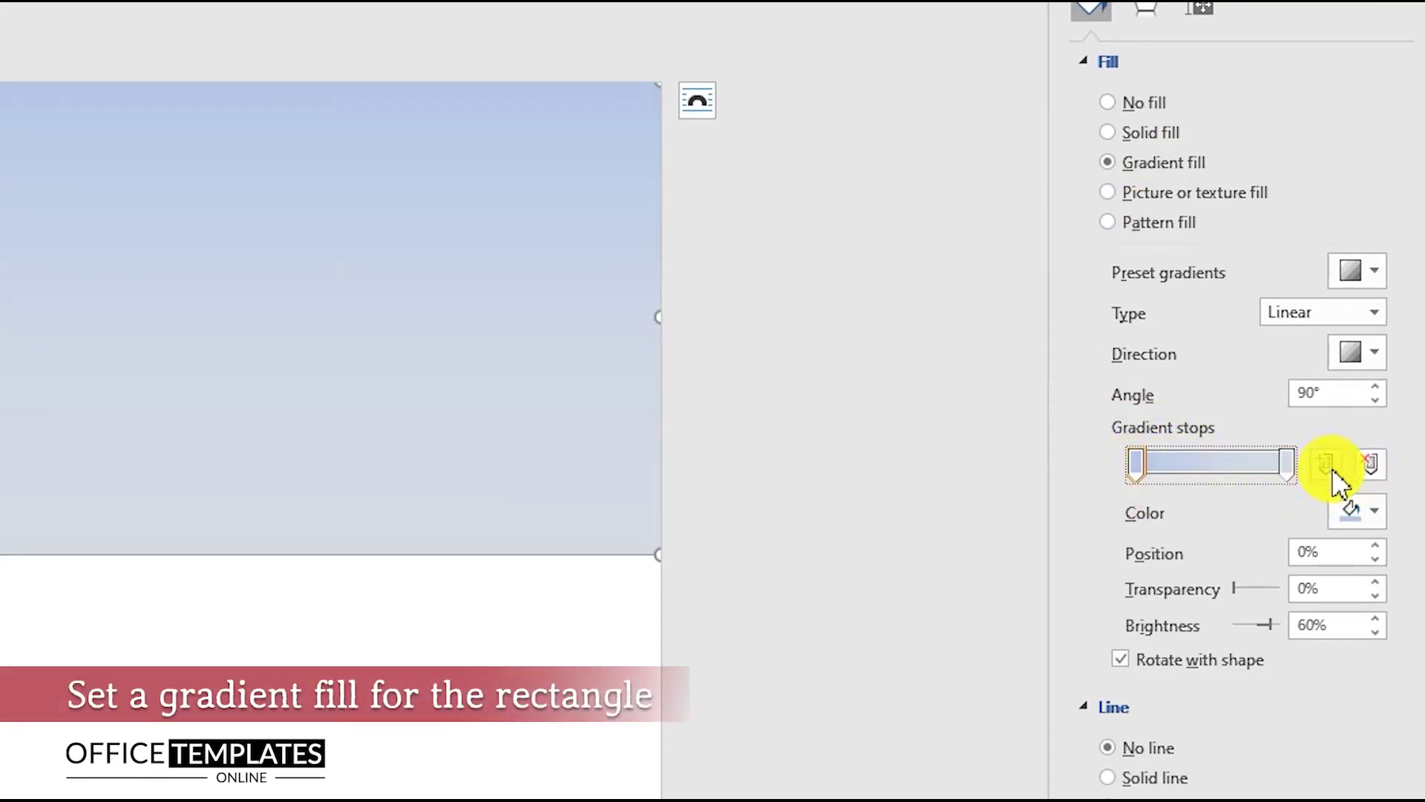
click(1361, 512)
click(1215, 767)
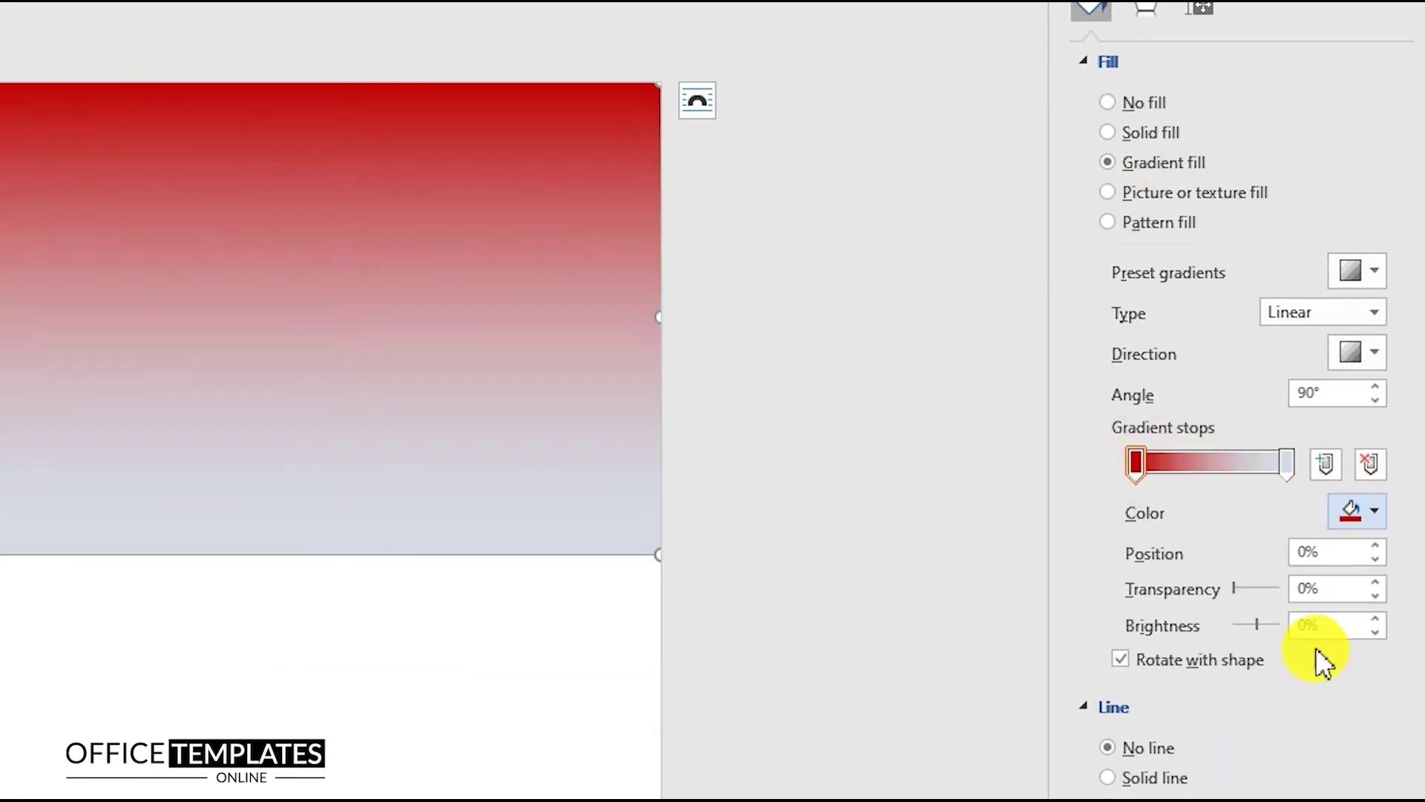
drag(1333, 626, 1254, 632)
text(-36)
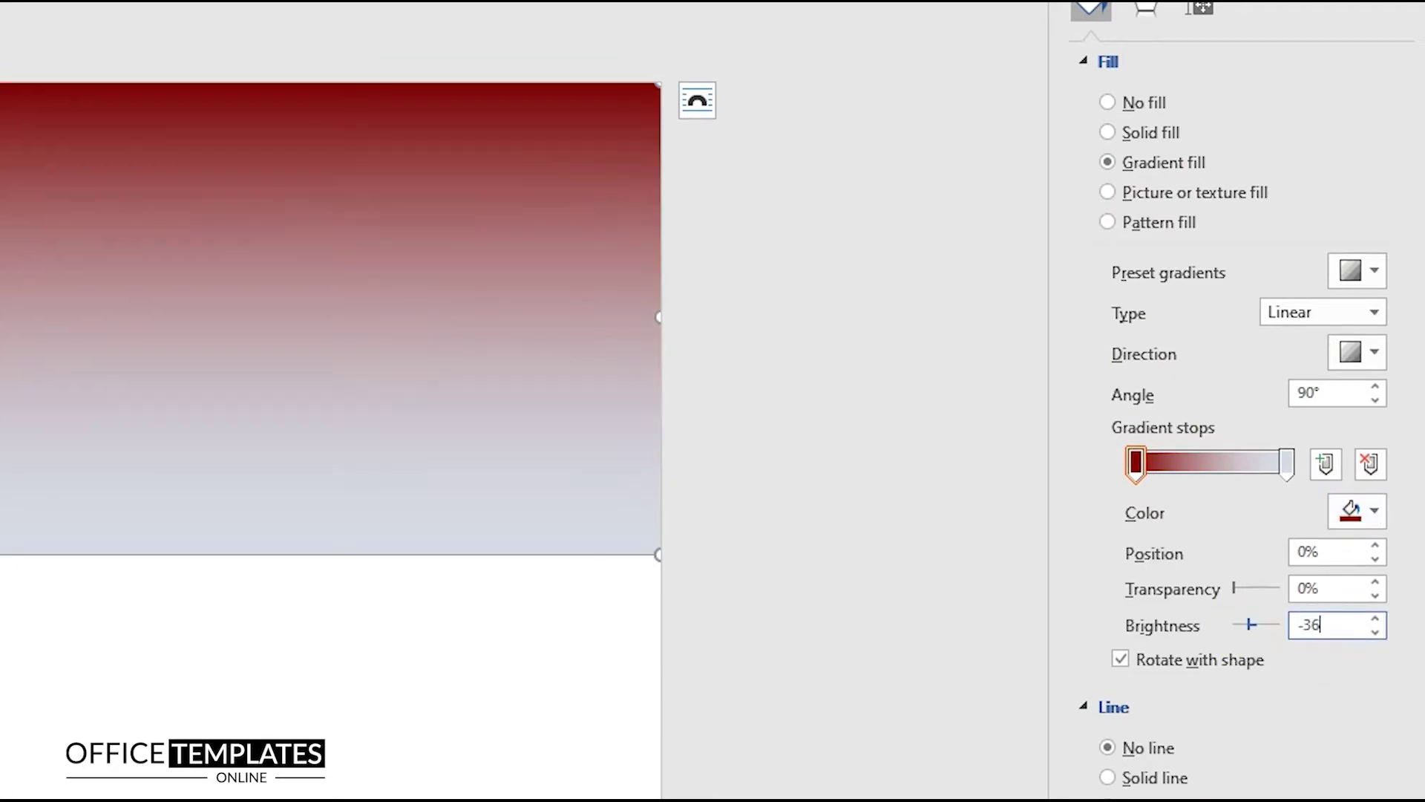
click(1286, 464)
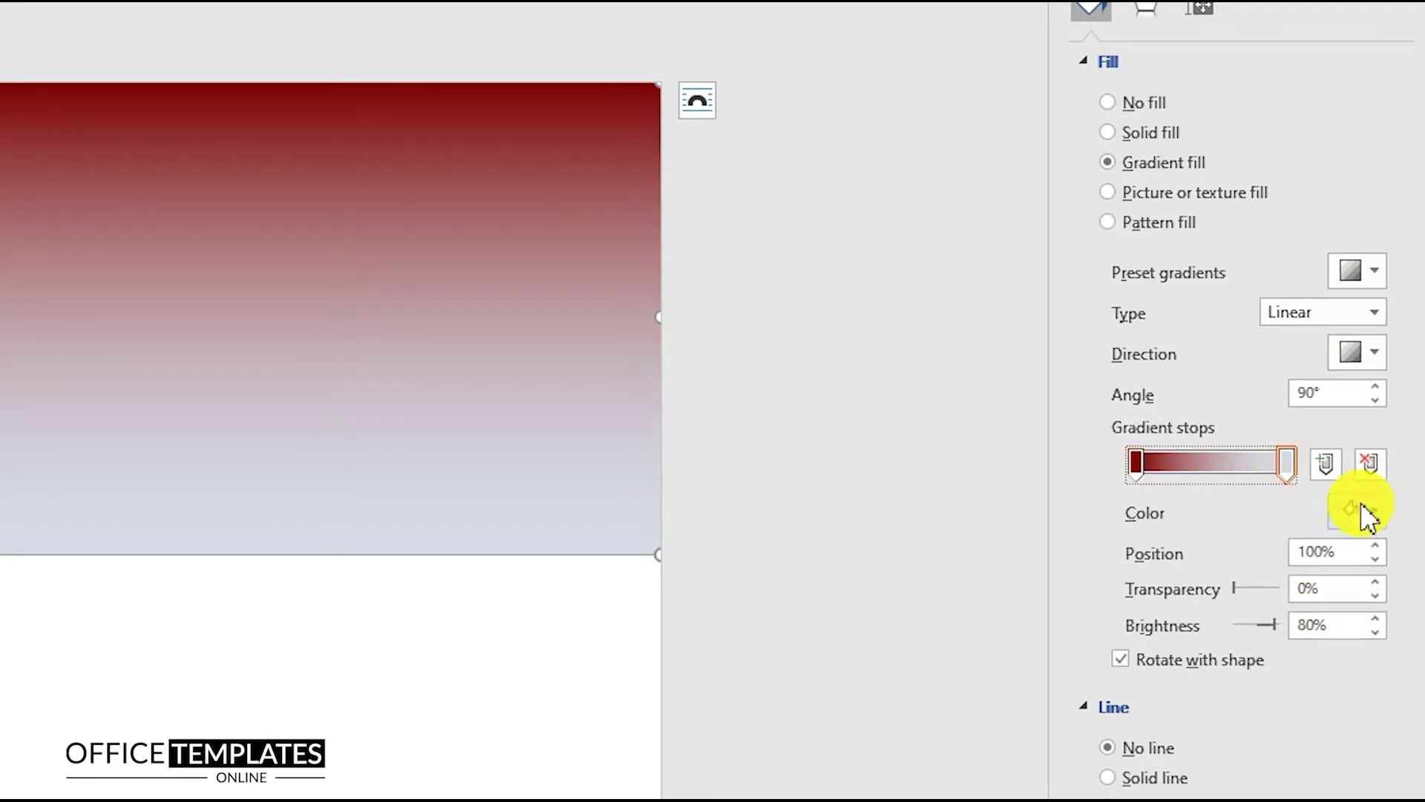
click(1360, 511)
click(1215, 769)
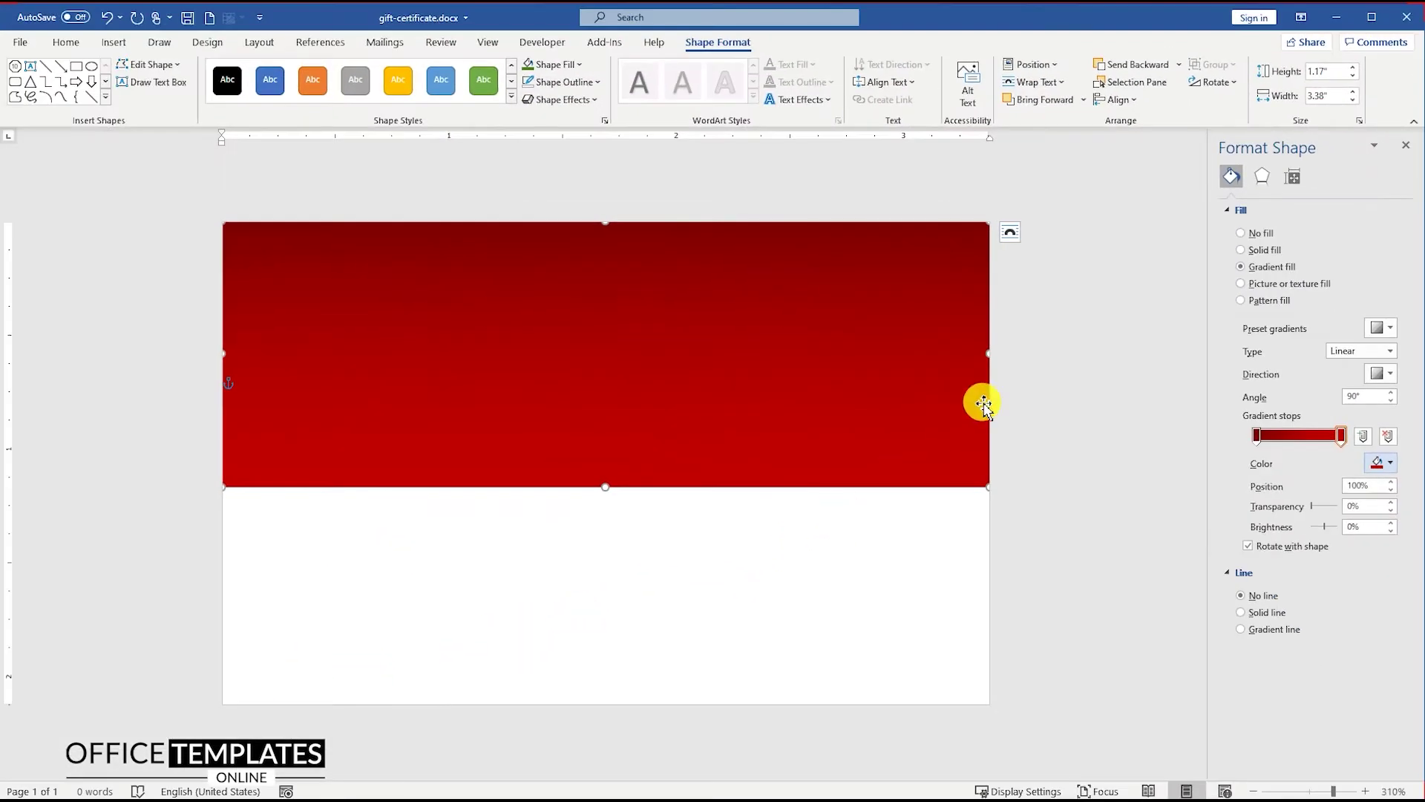
click(711, 378)
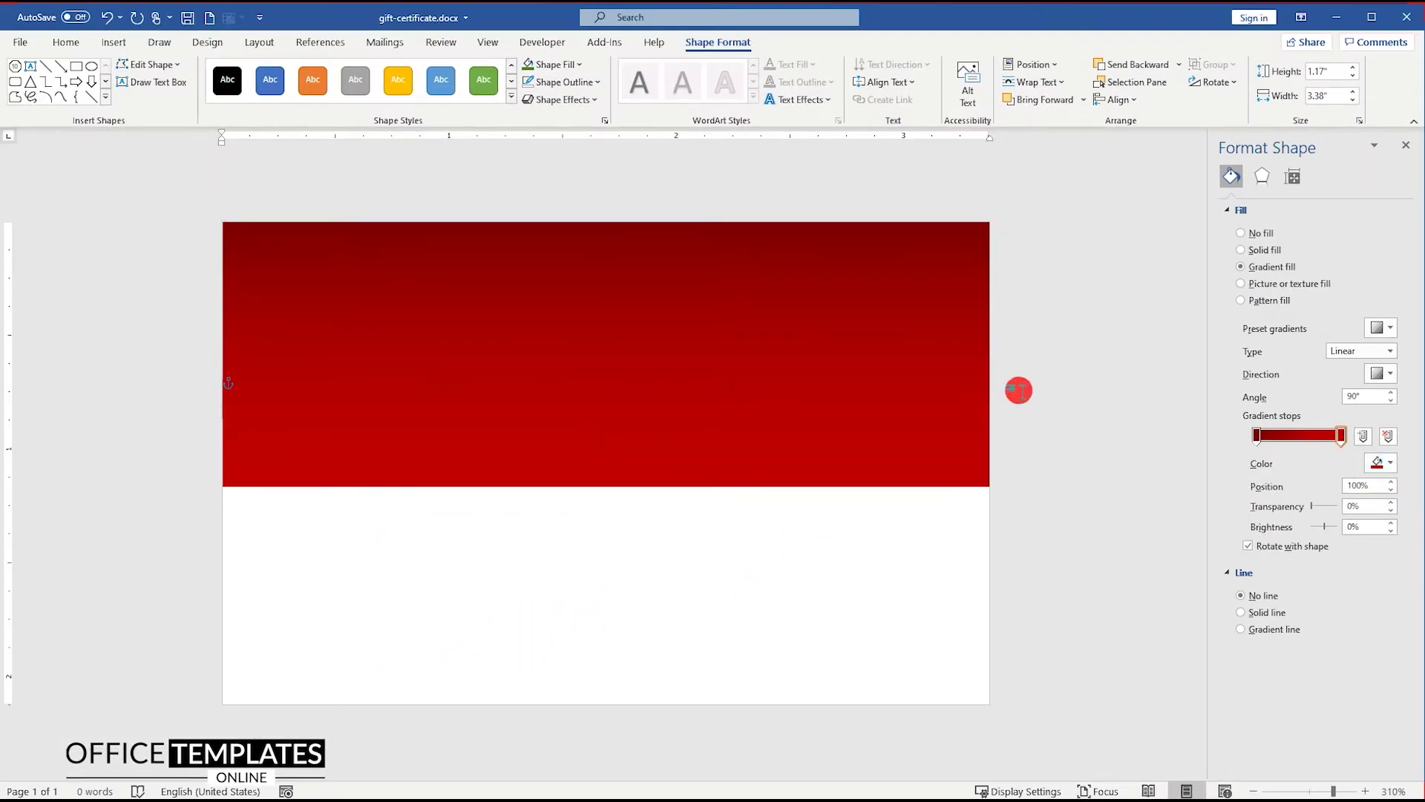
Draw a rectangle covering nearly the whole page with no fill and a 0.25 pt outline
click(117, 44)
click(211, 95)
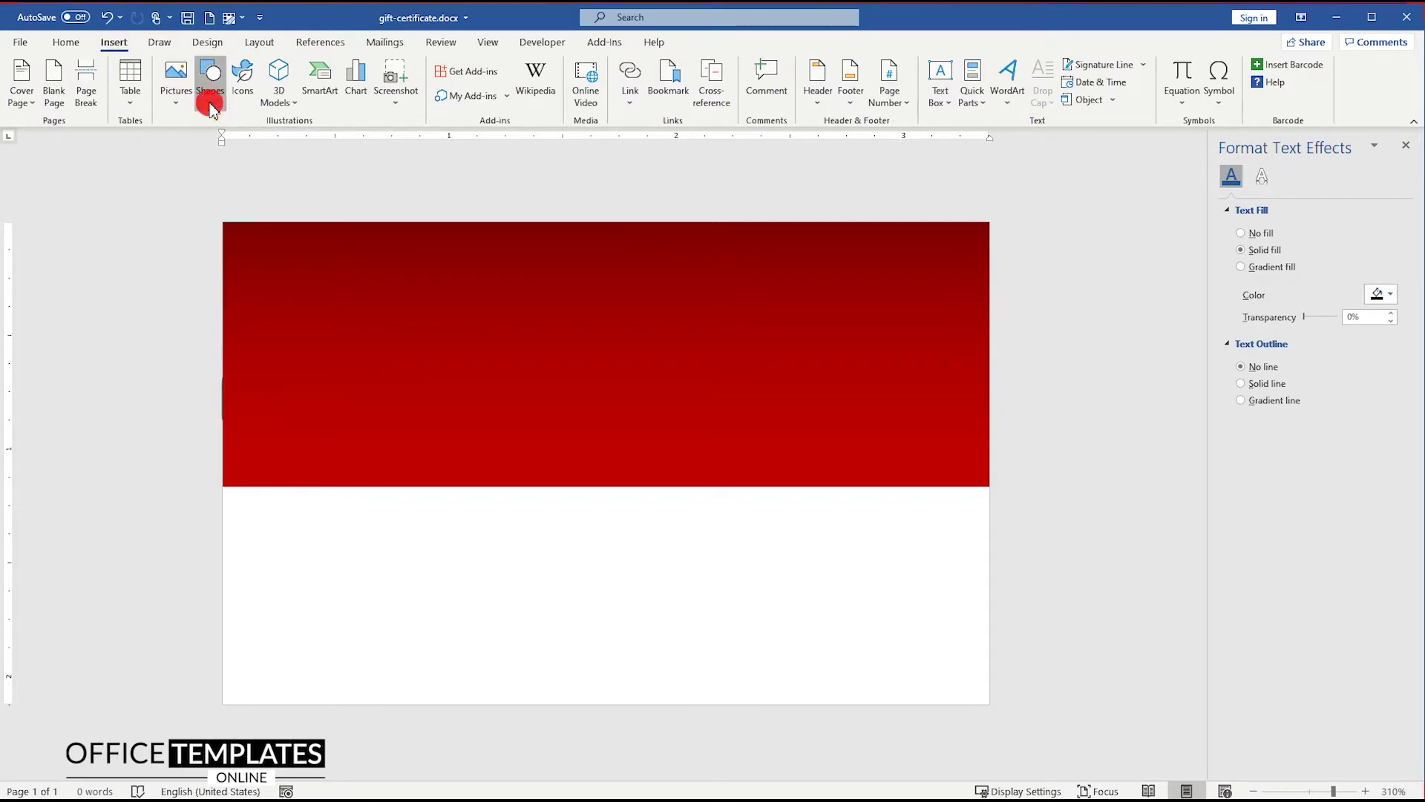
click(263, 144)
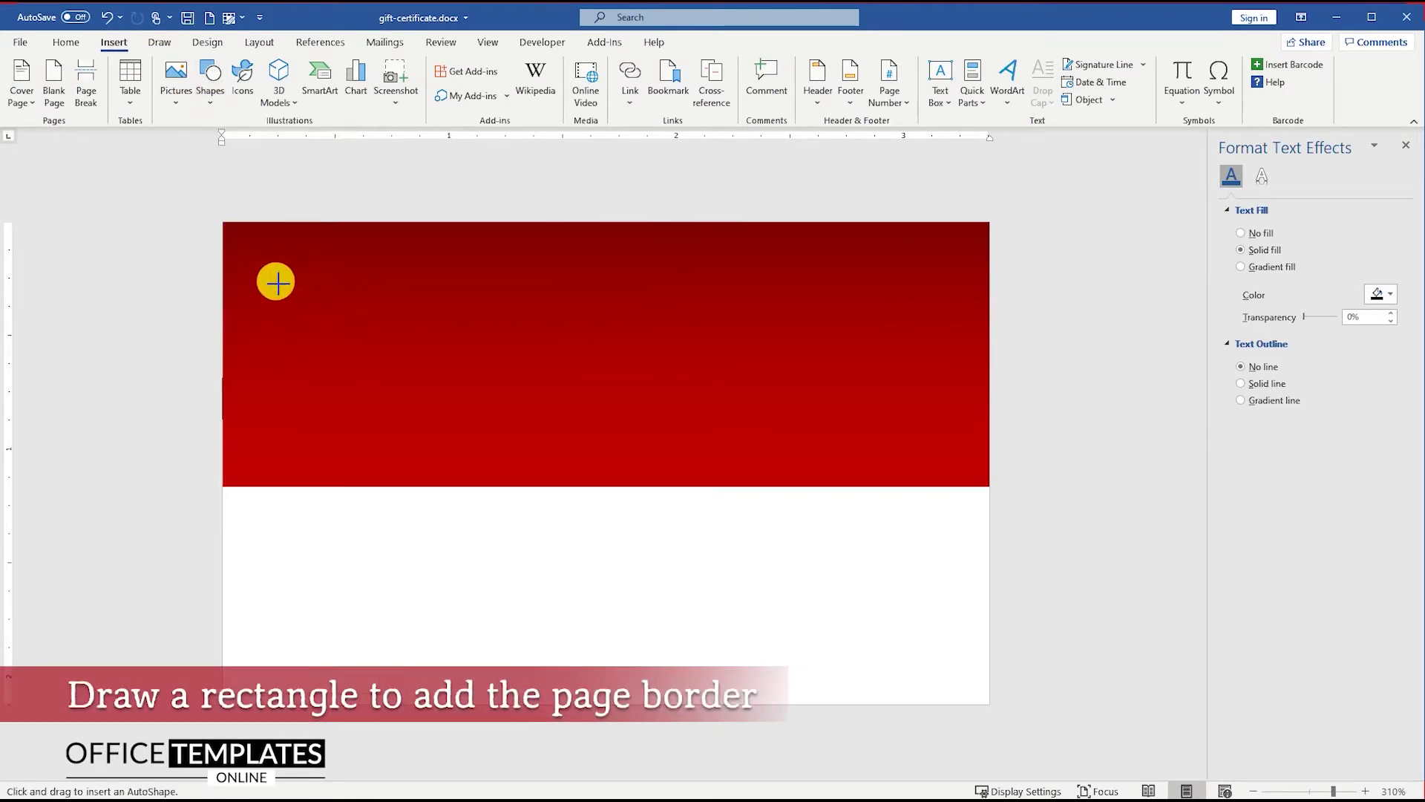
drag(238, 238, 979, 692)
right_click(791, 458)
click(852, 489)
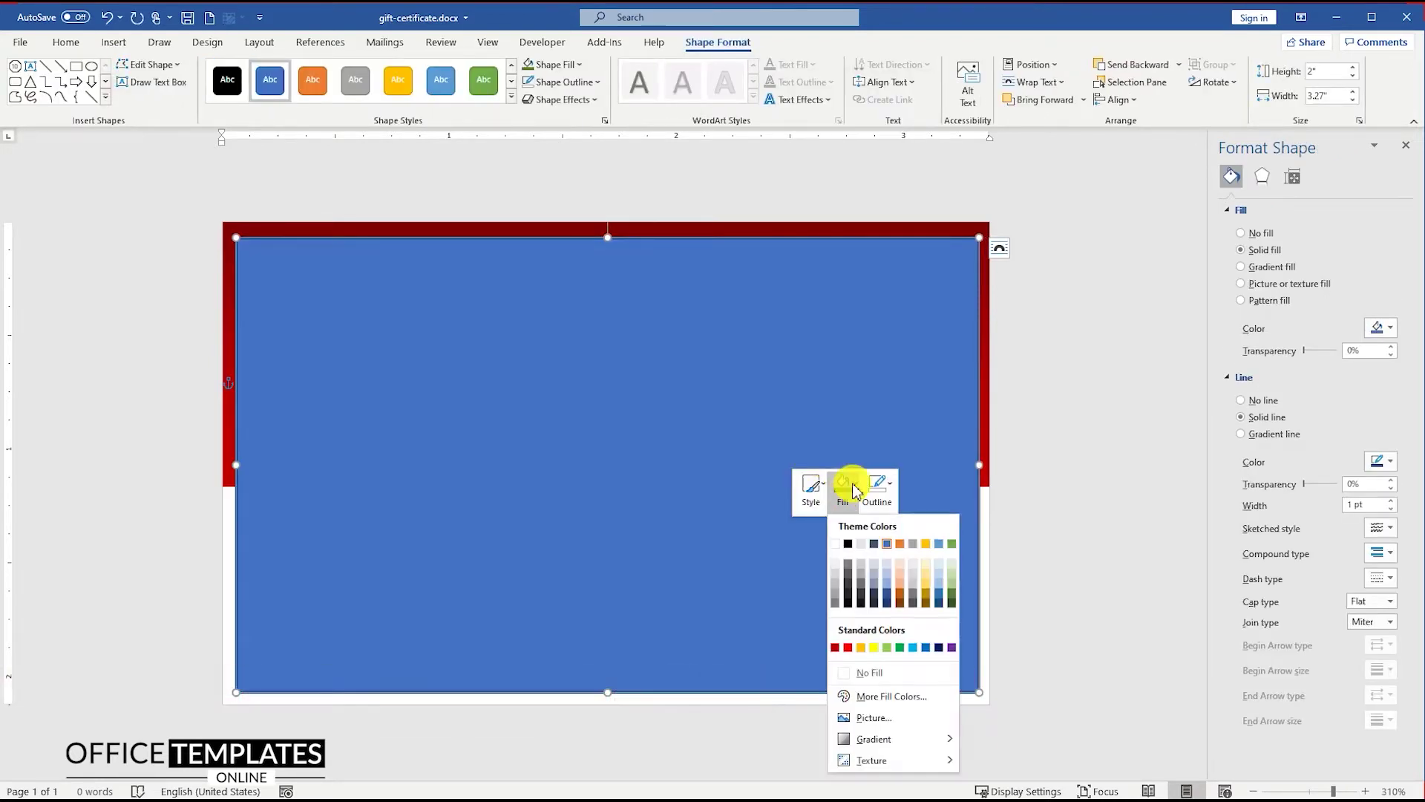
click(865, 673)
click(877, 487)
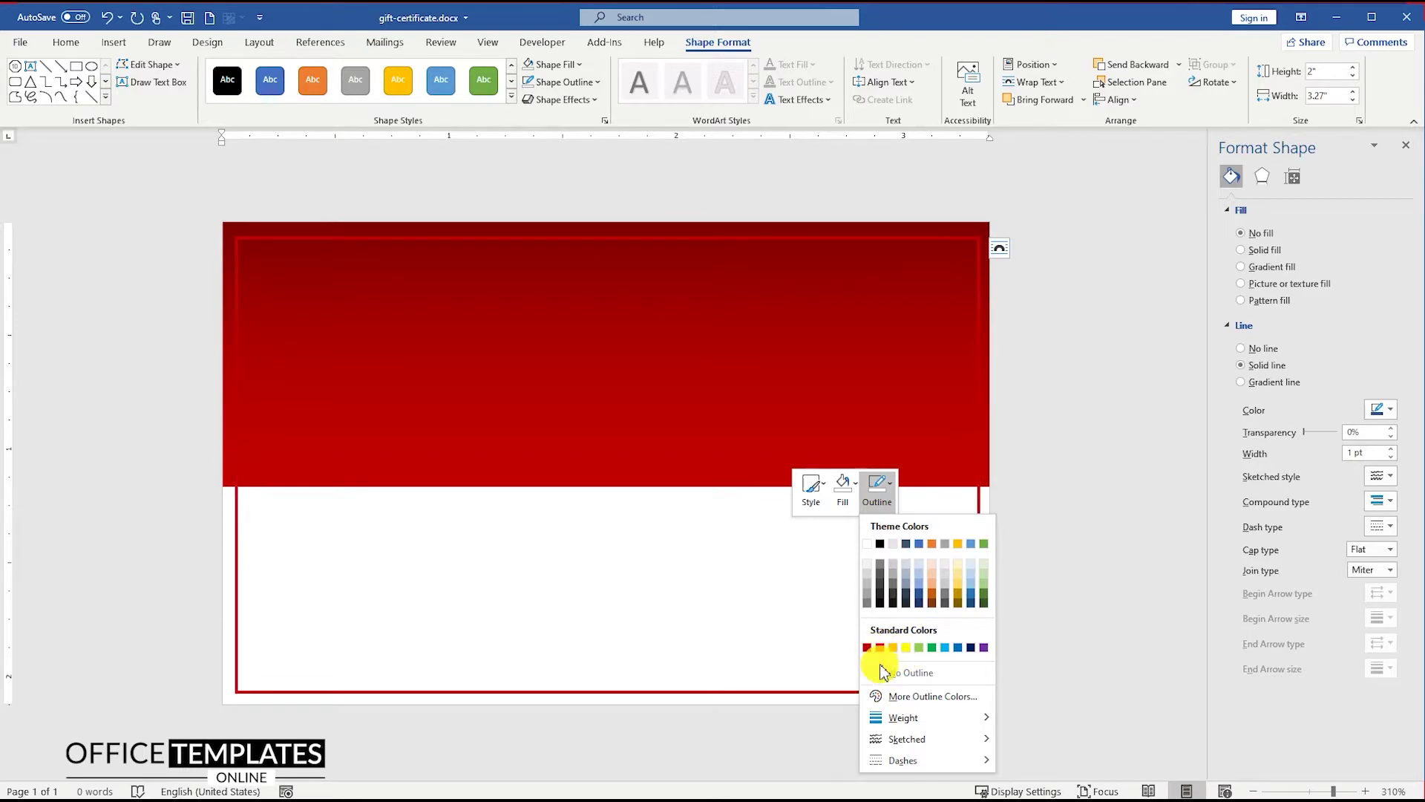
mouse_move(920, 724)
click(1041, 603)
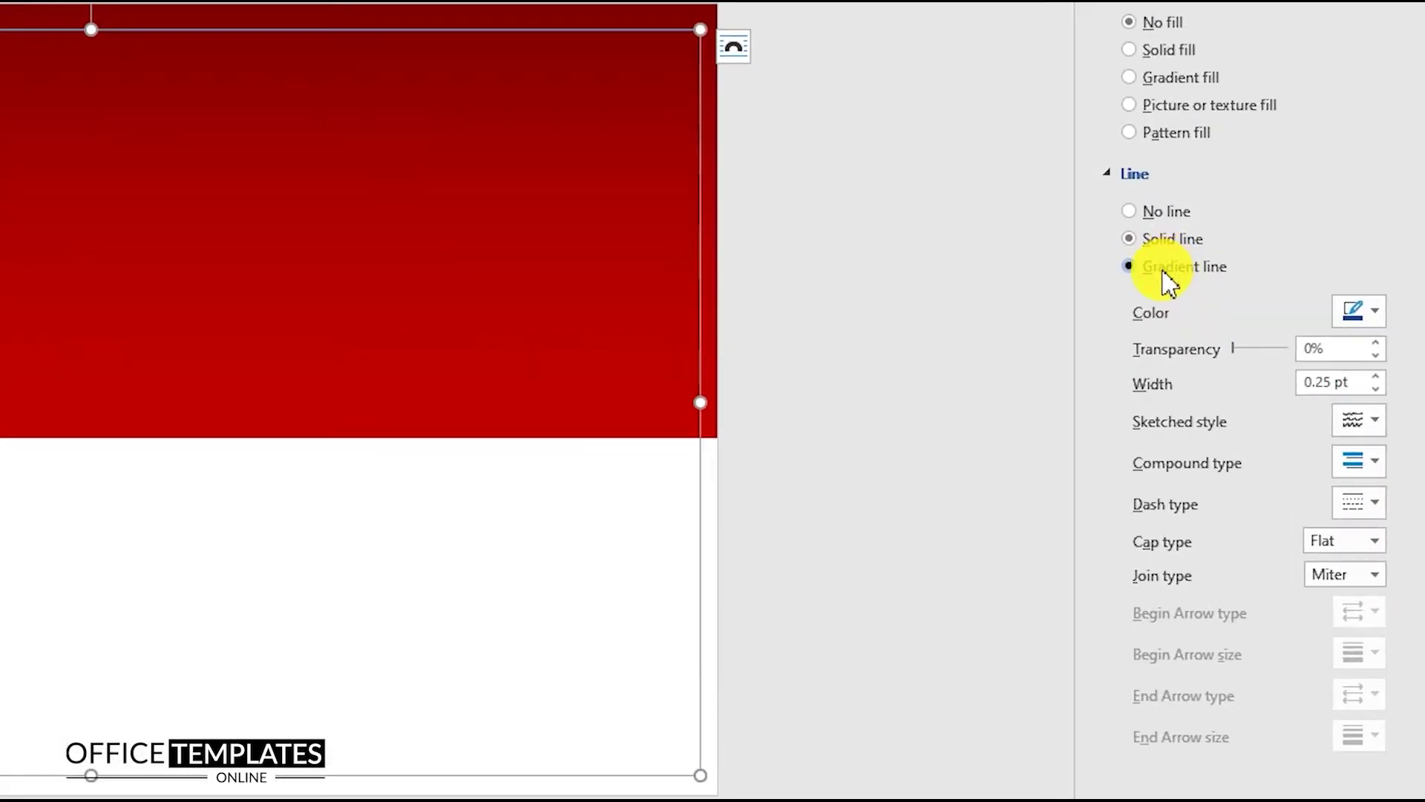
Make the outline a gradient from 77% transparent white to red, sliding the first stop inward
click(1163, 272)
click(1272, 496)
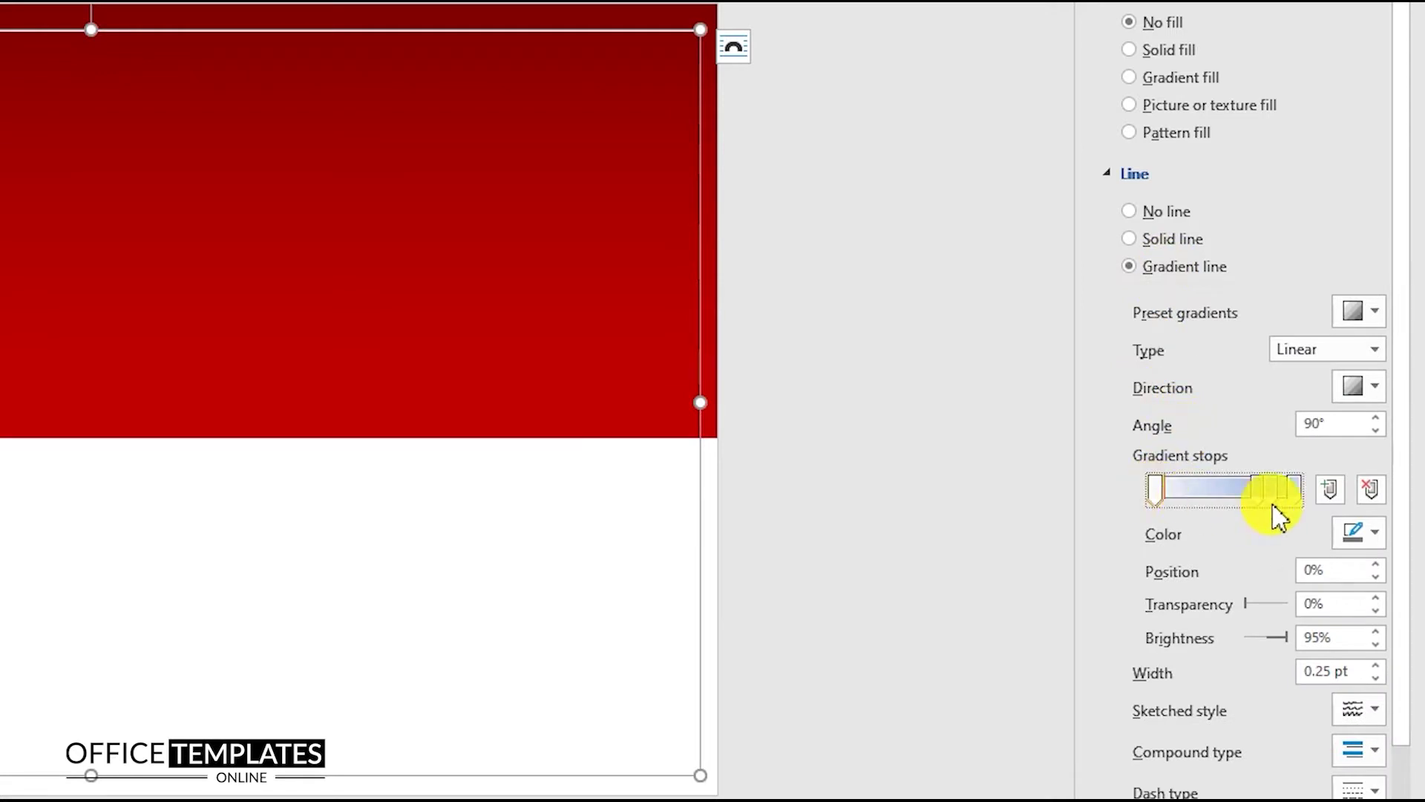
drag(1262, 505, 1296, 496)
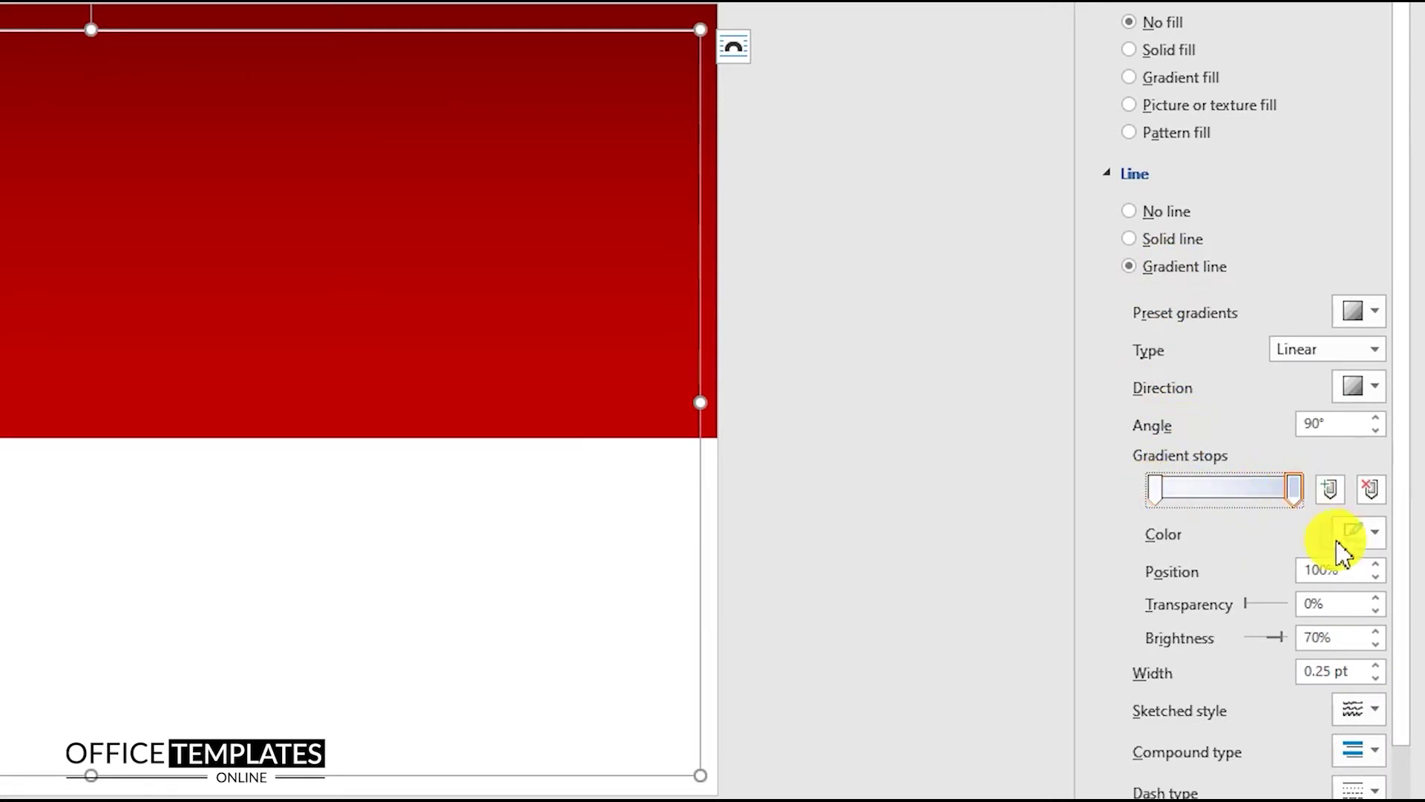
click(1358, 532)
click(1232, 768)
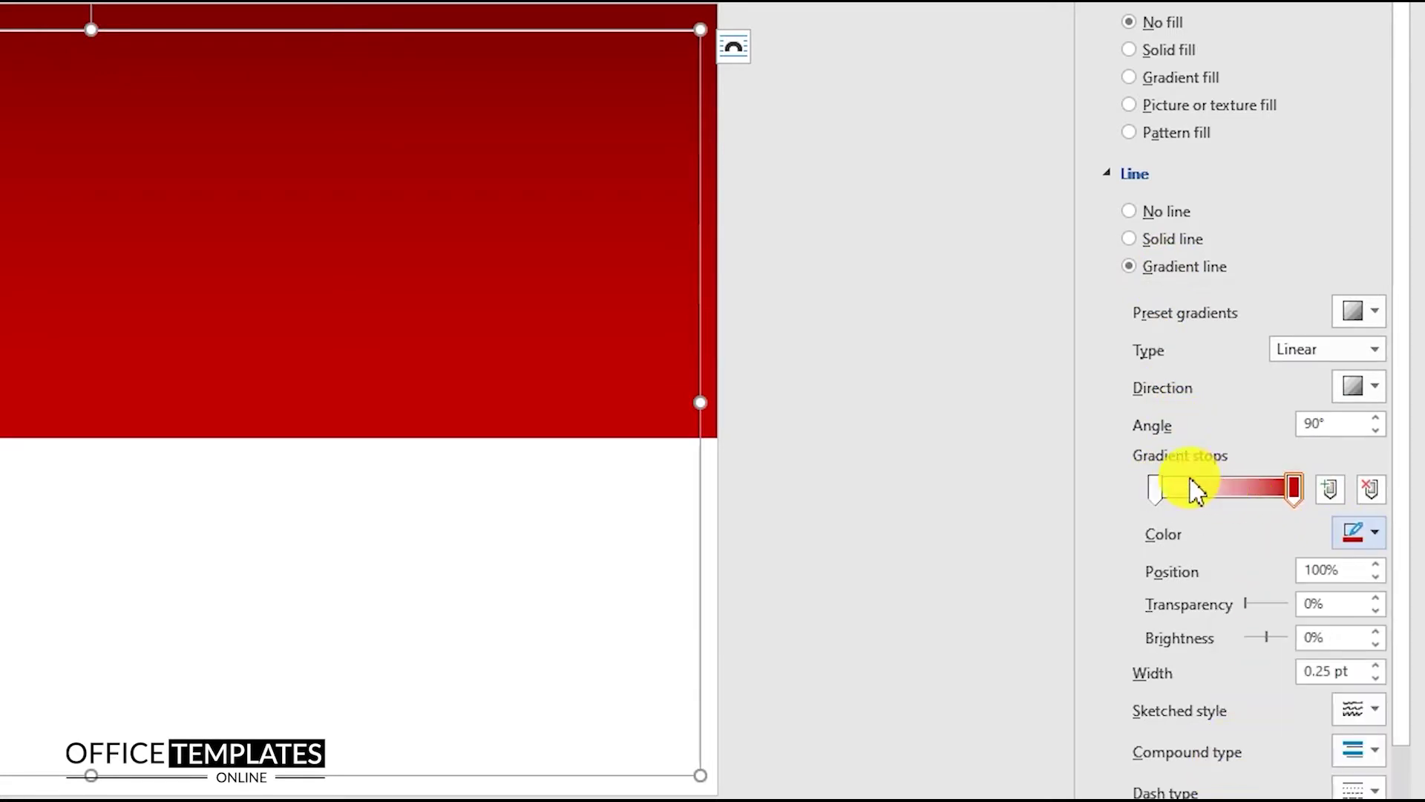
click(1156, 491)
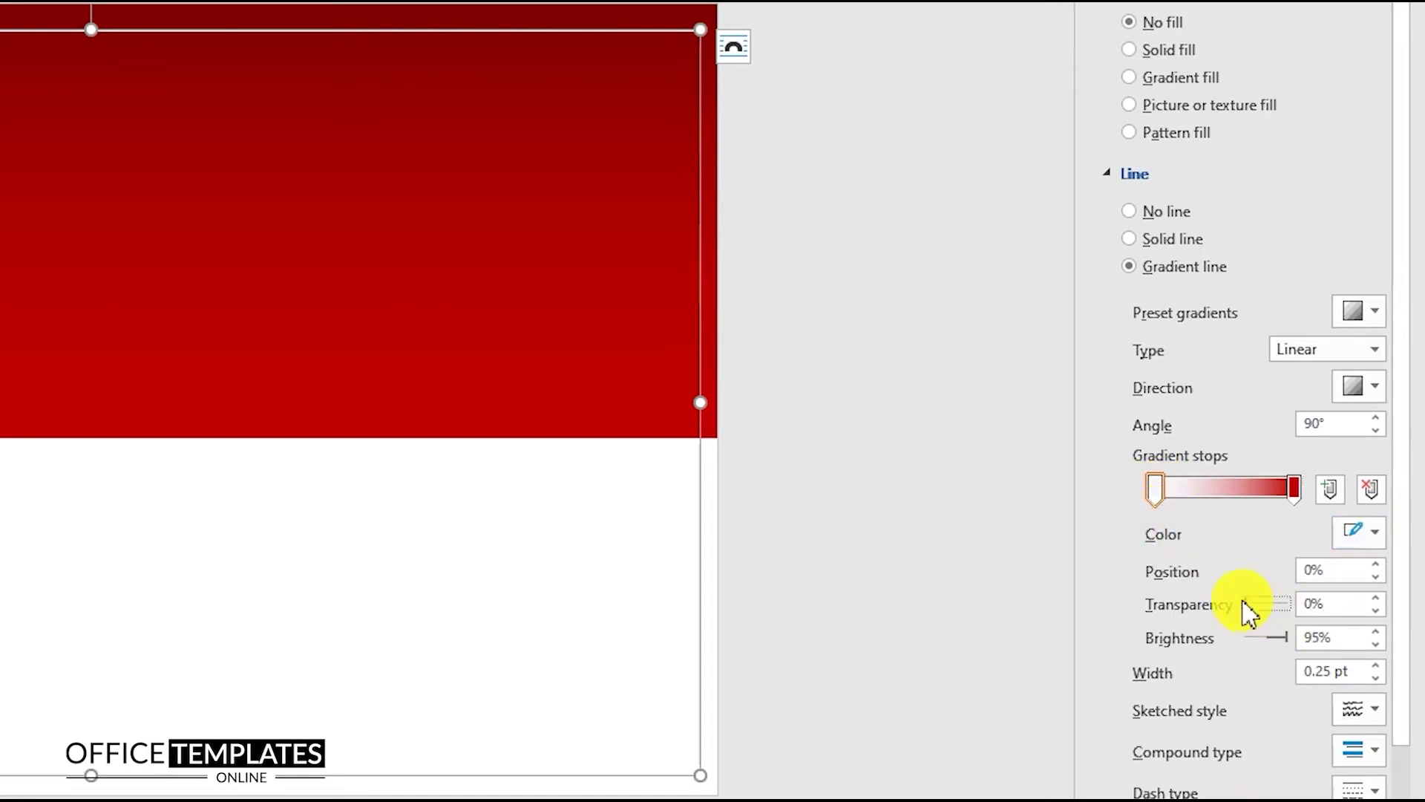
drag(1264, 604, 1304, 619)
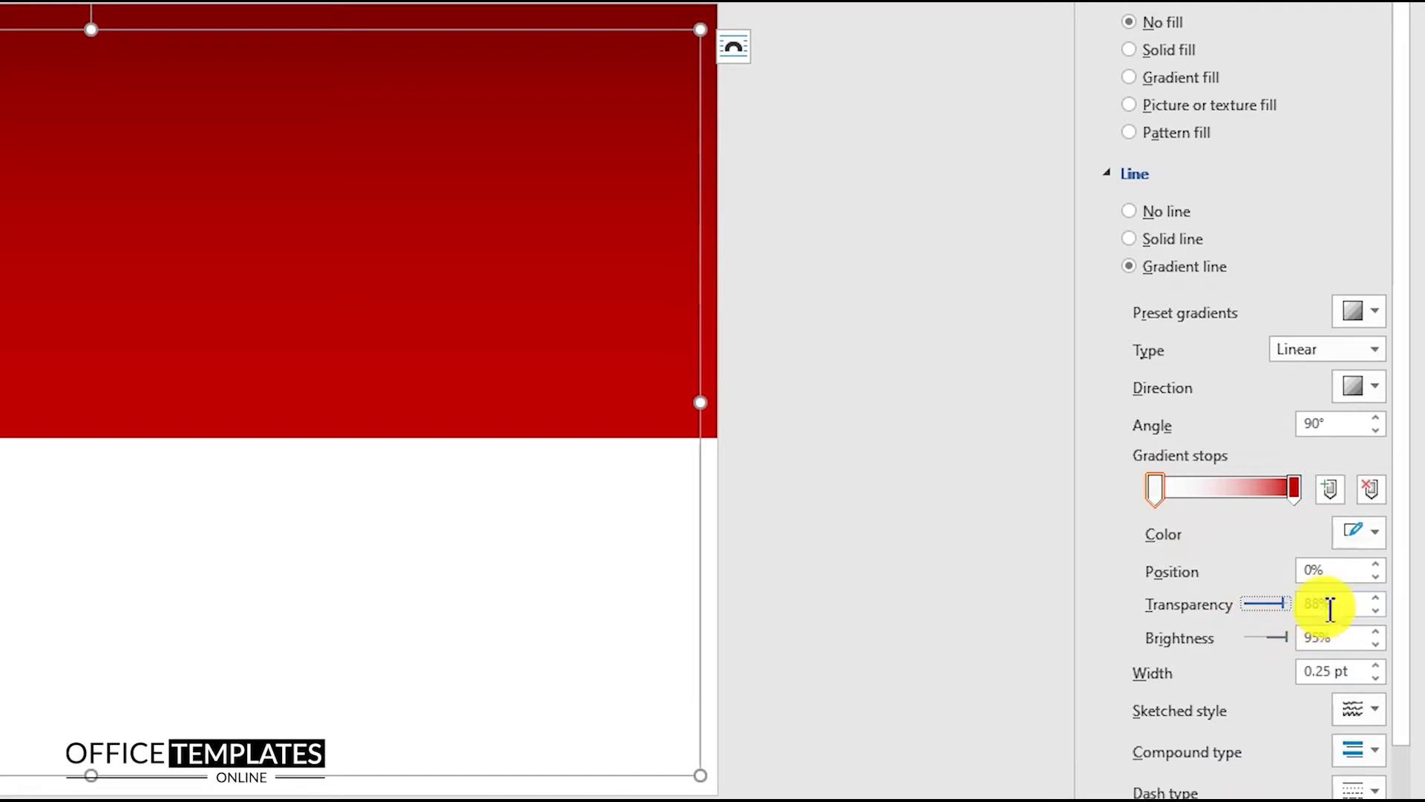
drag(1158, 493, 1188, 507)
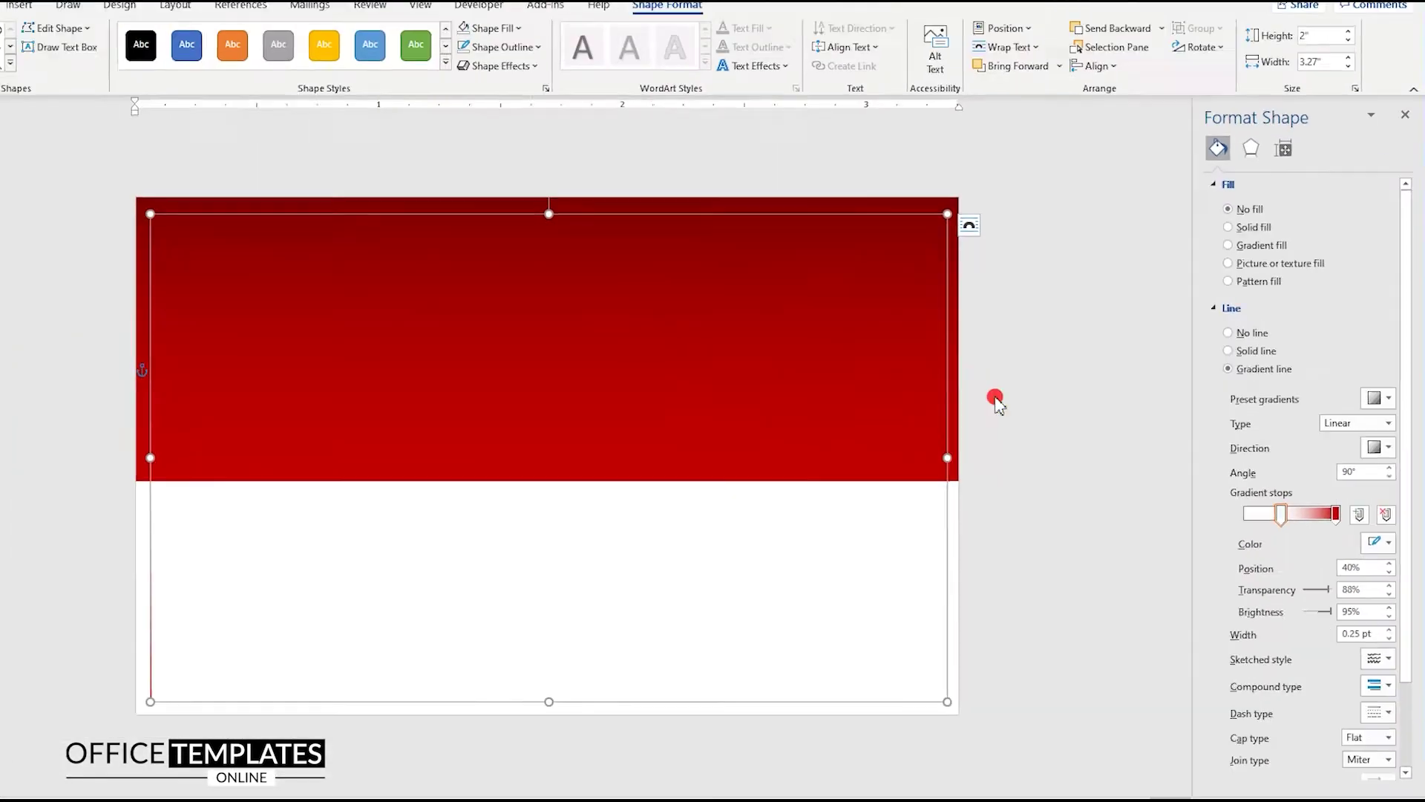
click(545, 235)
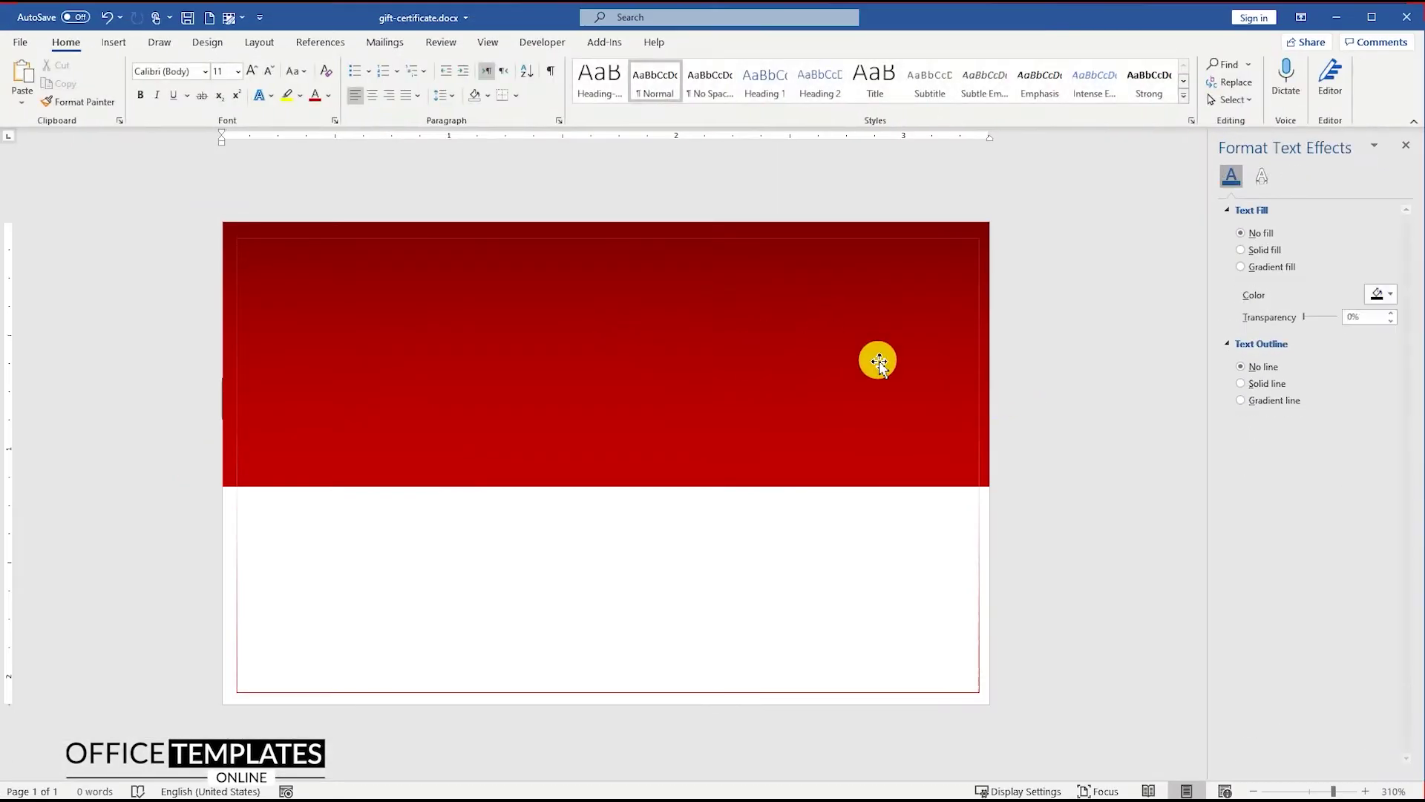
click(110, 44)
Insert snowflake-003.svg in front of text, convert it to a shape, and place it top-left on the band
click(175, 74)
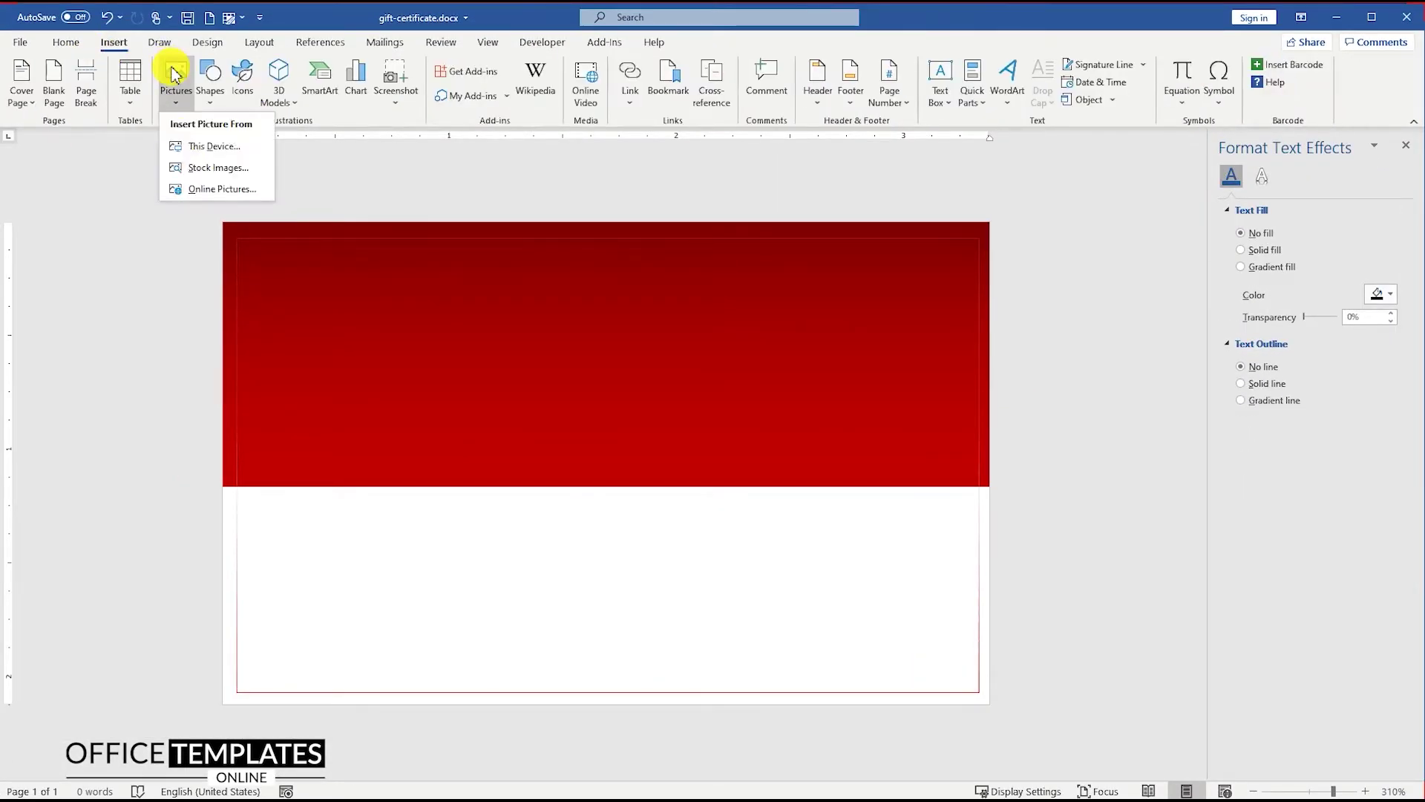
click(211, 146)
click(221, 181)
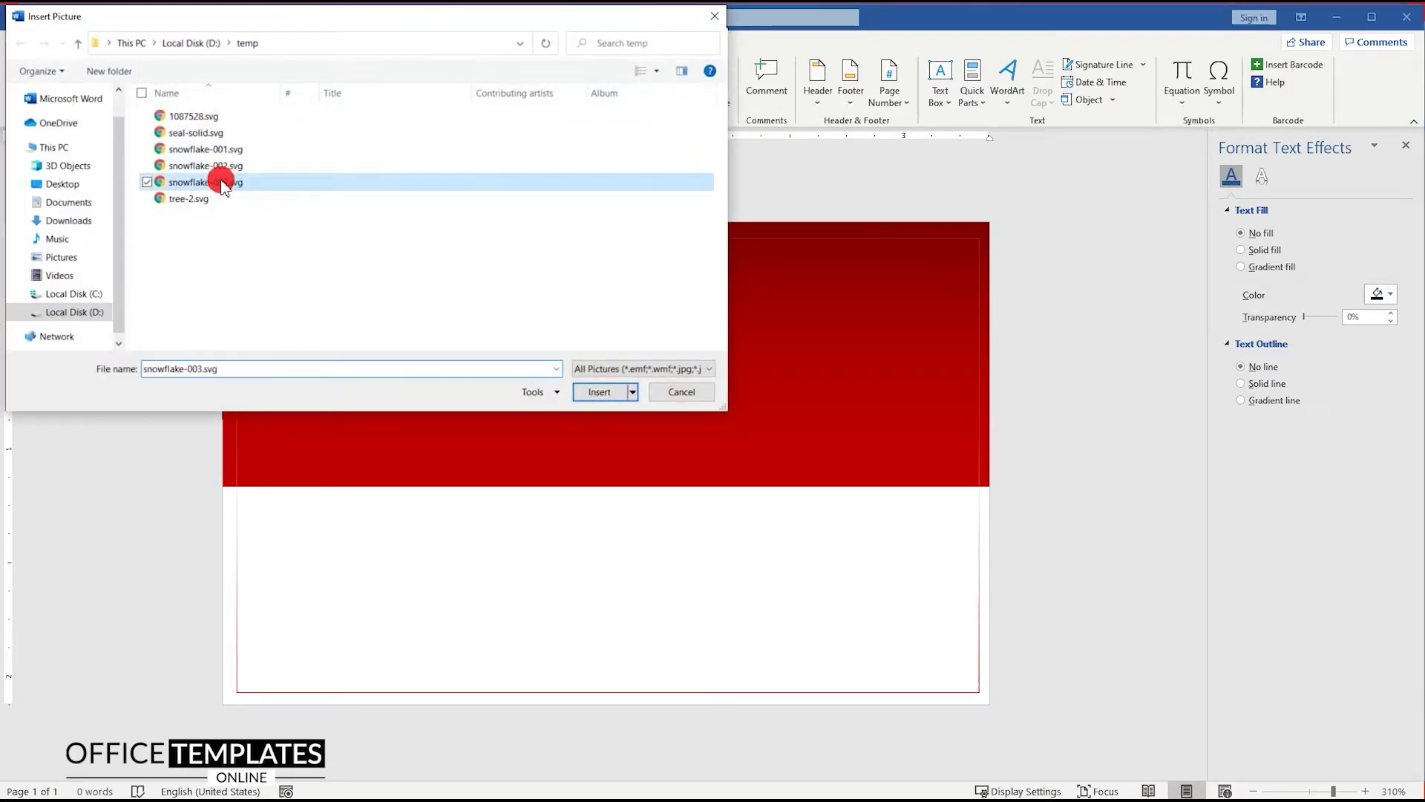
double_click(221, 182)
click(663, 389)
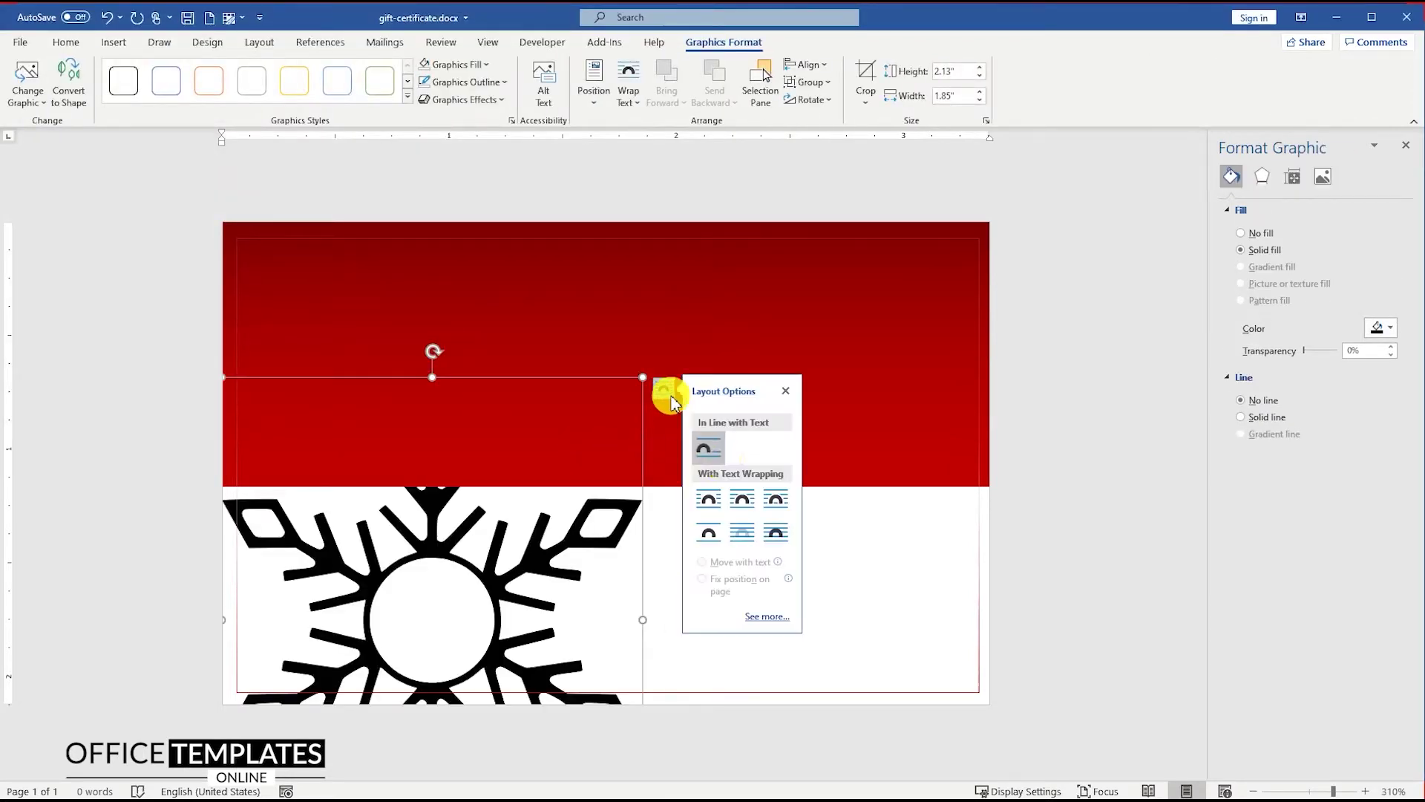
click(777, 534)
drag(509, 446, 562, 312)
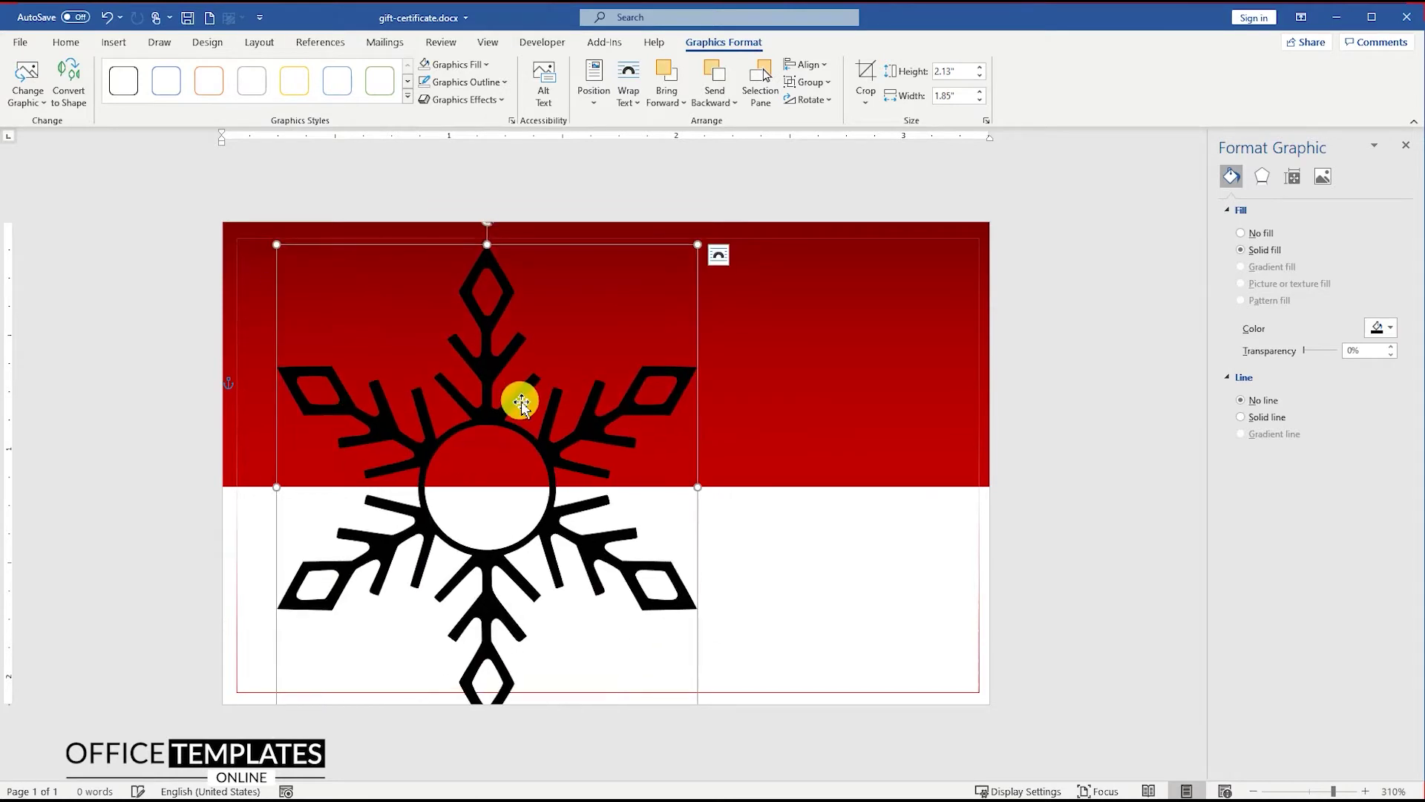
right_click(518, 397)
click(599, 505)
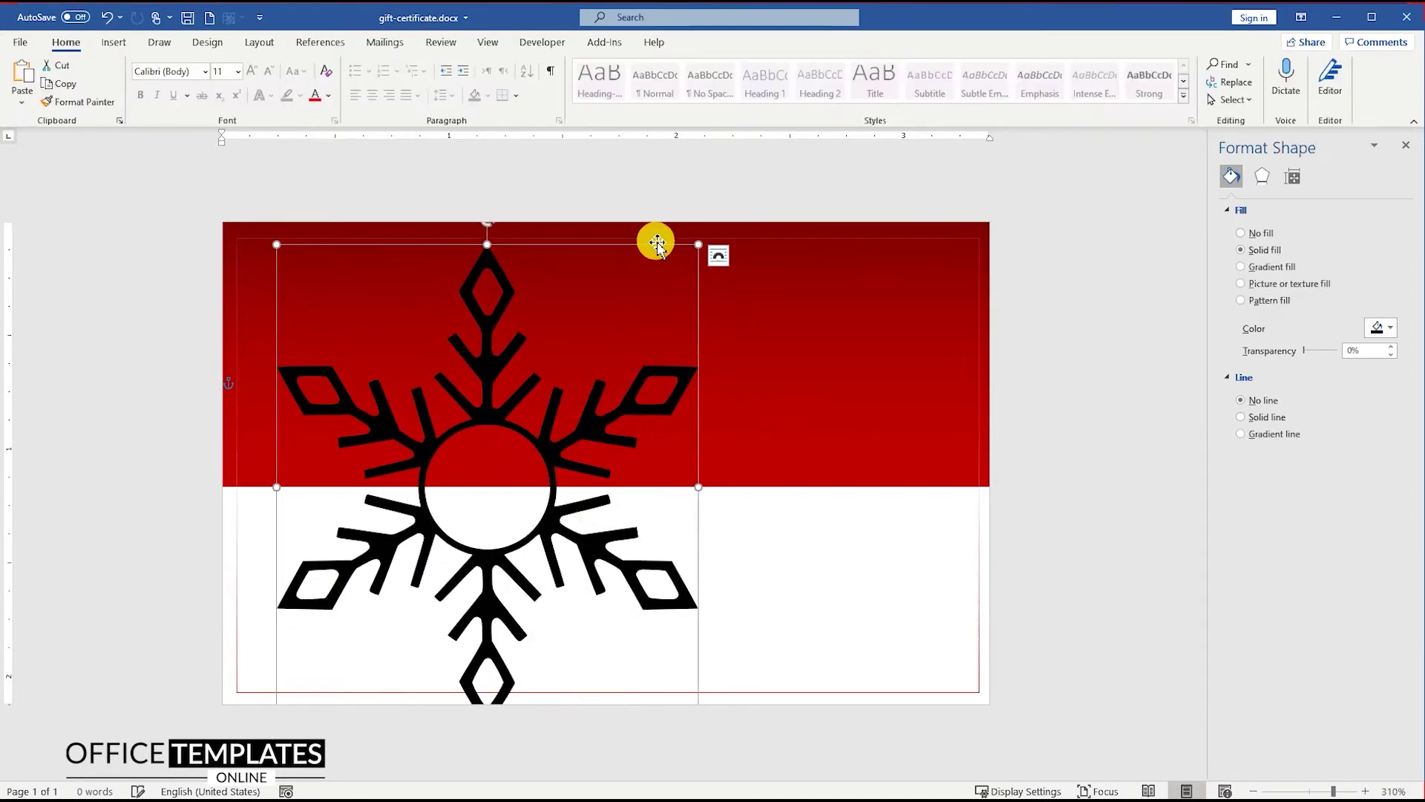
drag(700, 247, 297, 265)
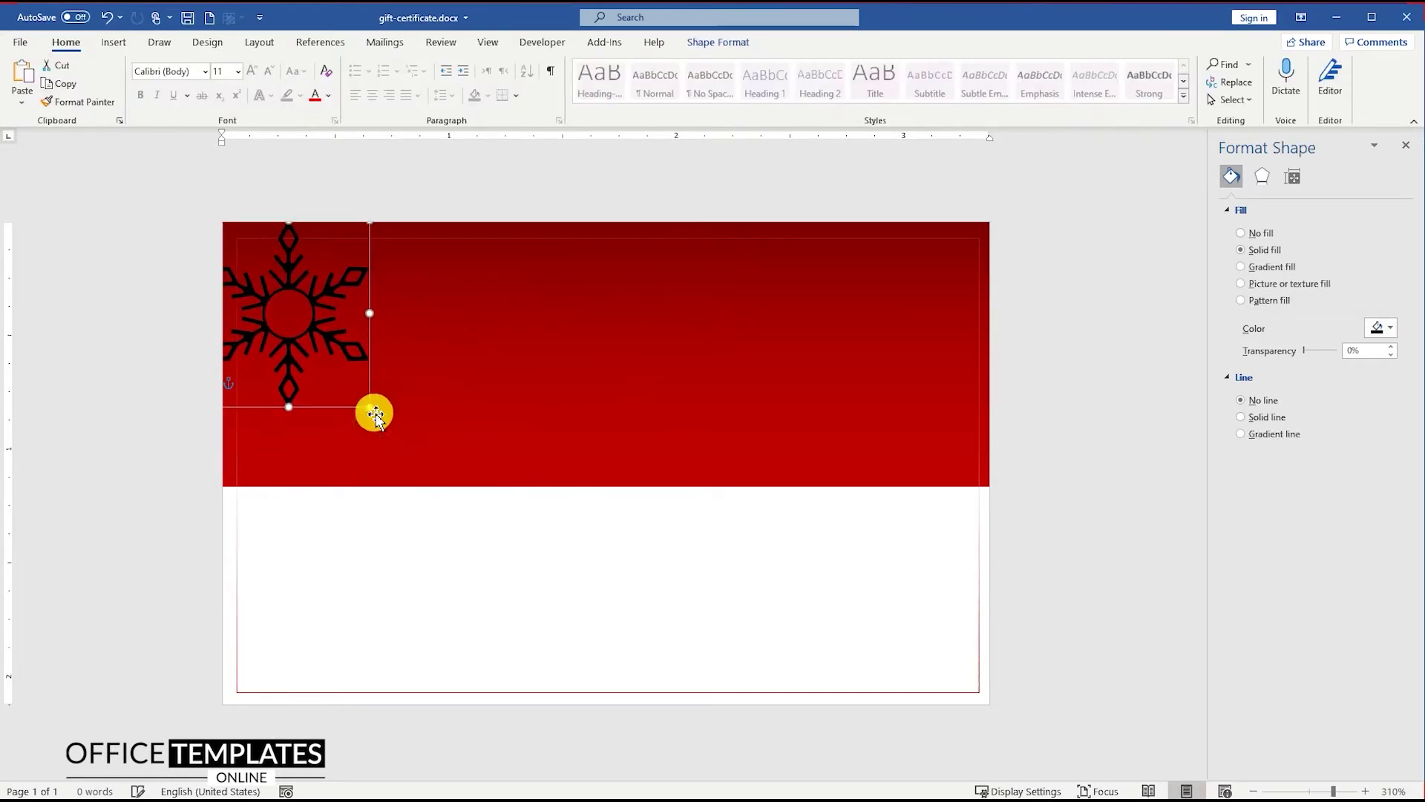
drag(376, 408, 385, 423)
Give the snowflake a white gradient fill with 60% transparency on the first stop
right_click(356, 295)
click(405, 670)
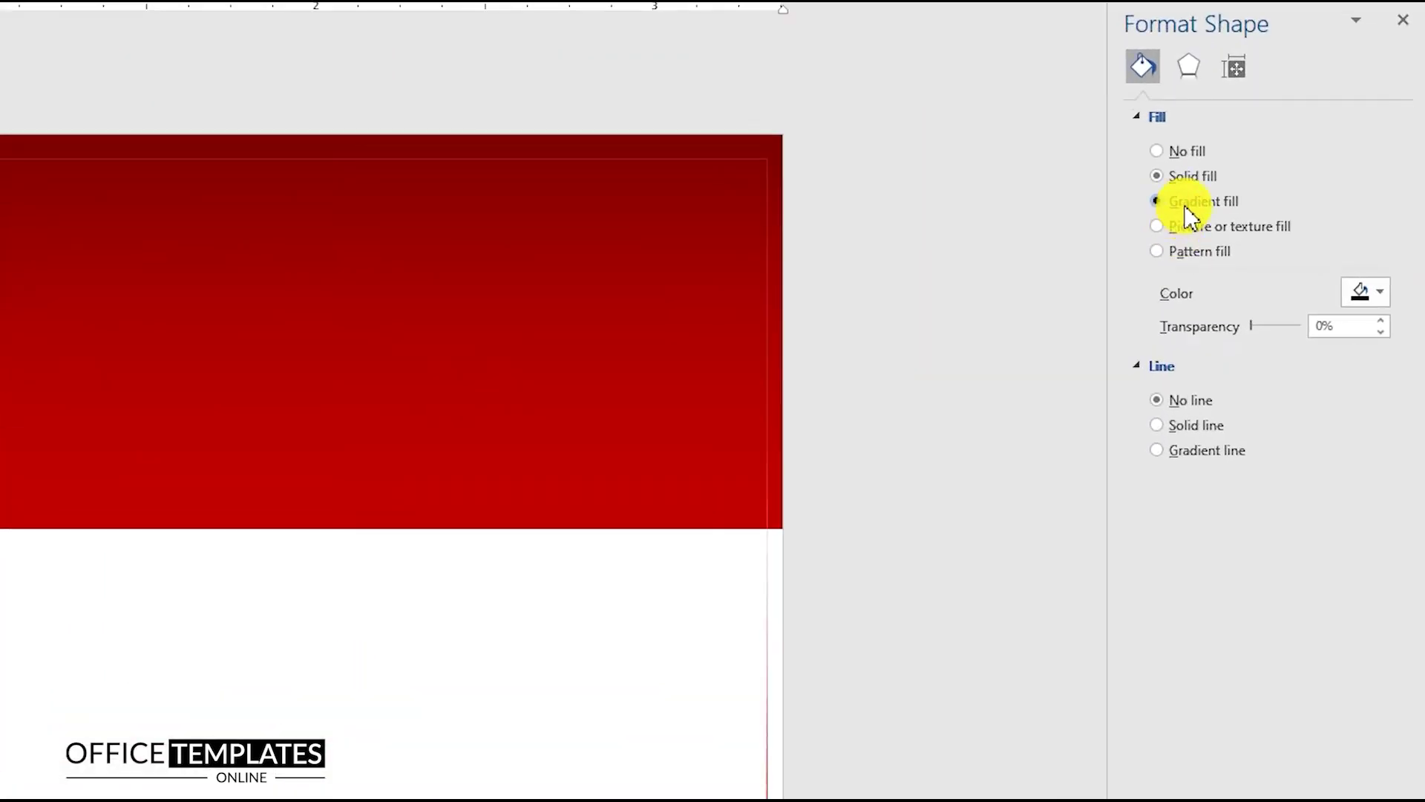
click(1186, 206)
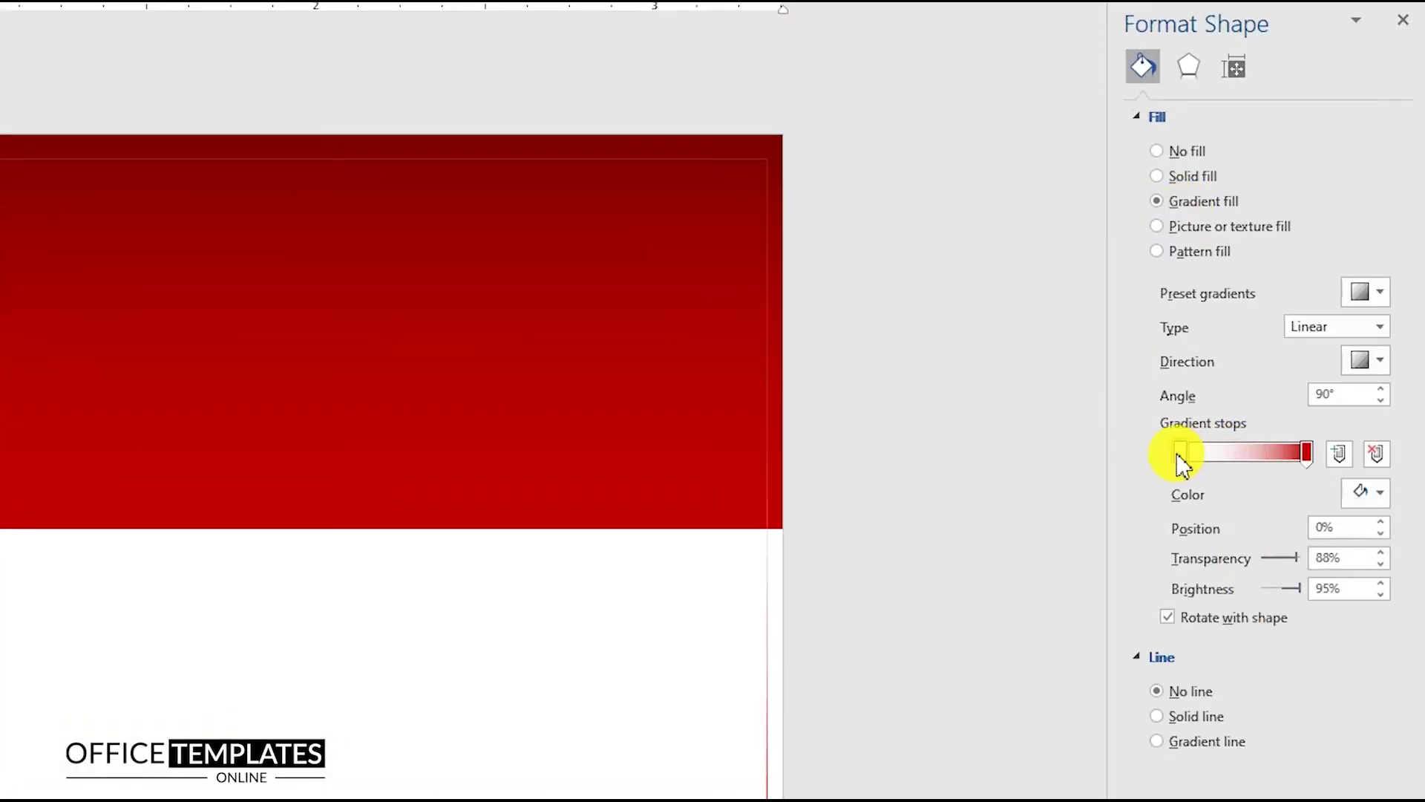
click(1358, 496)
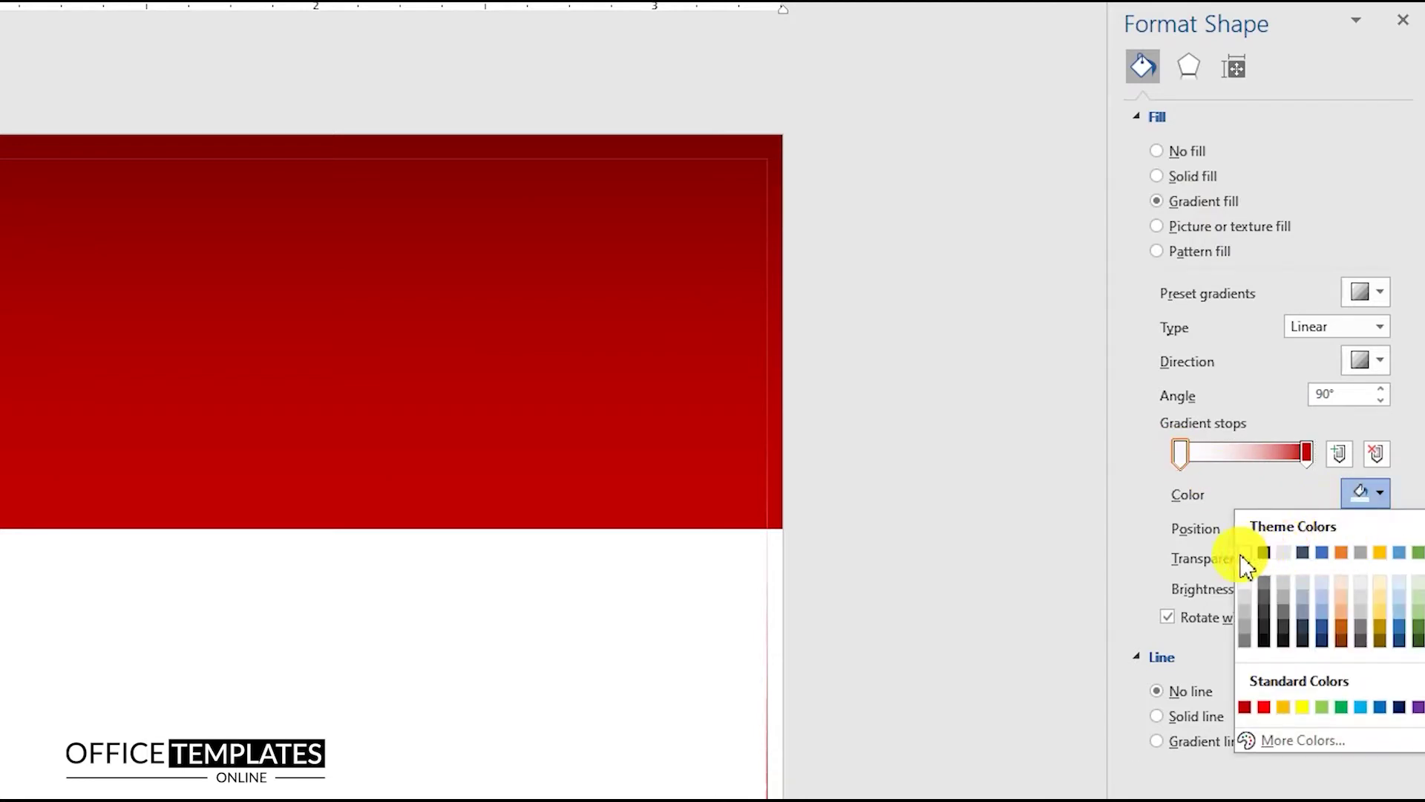
click(1265, 549)
click(1306, 454)
click(1360, 493)
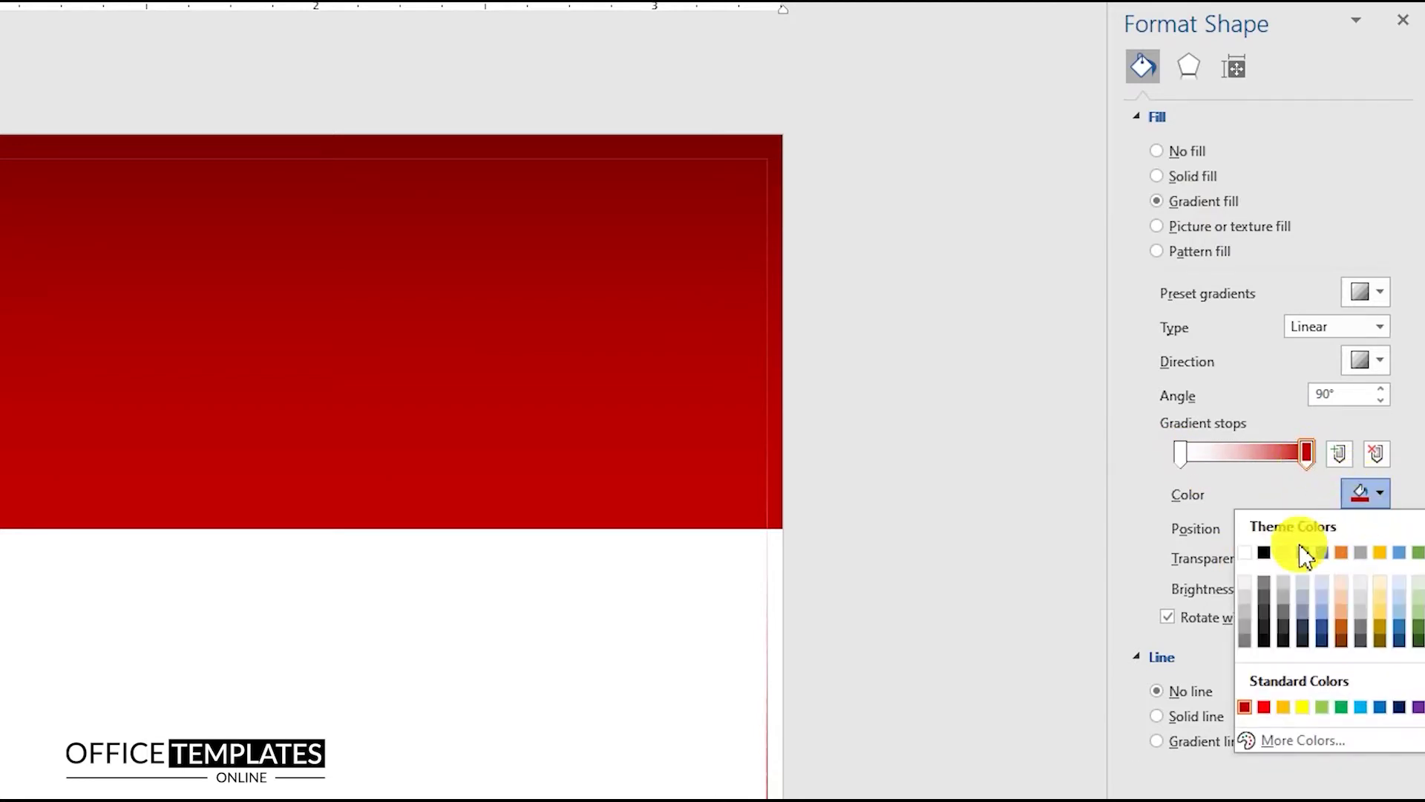
click(1256, 556)
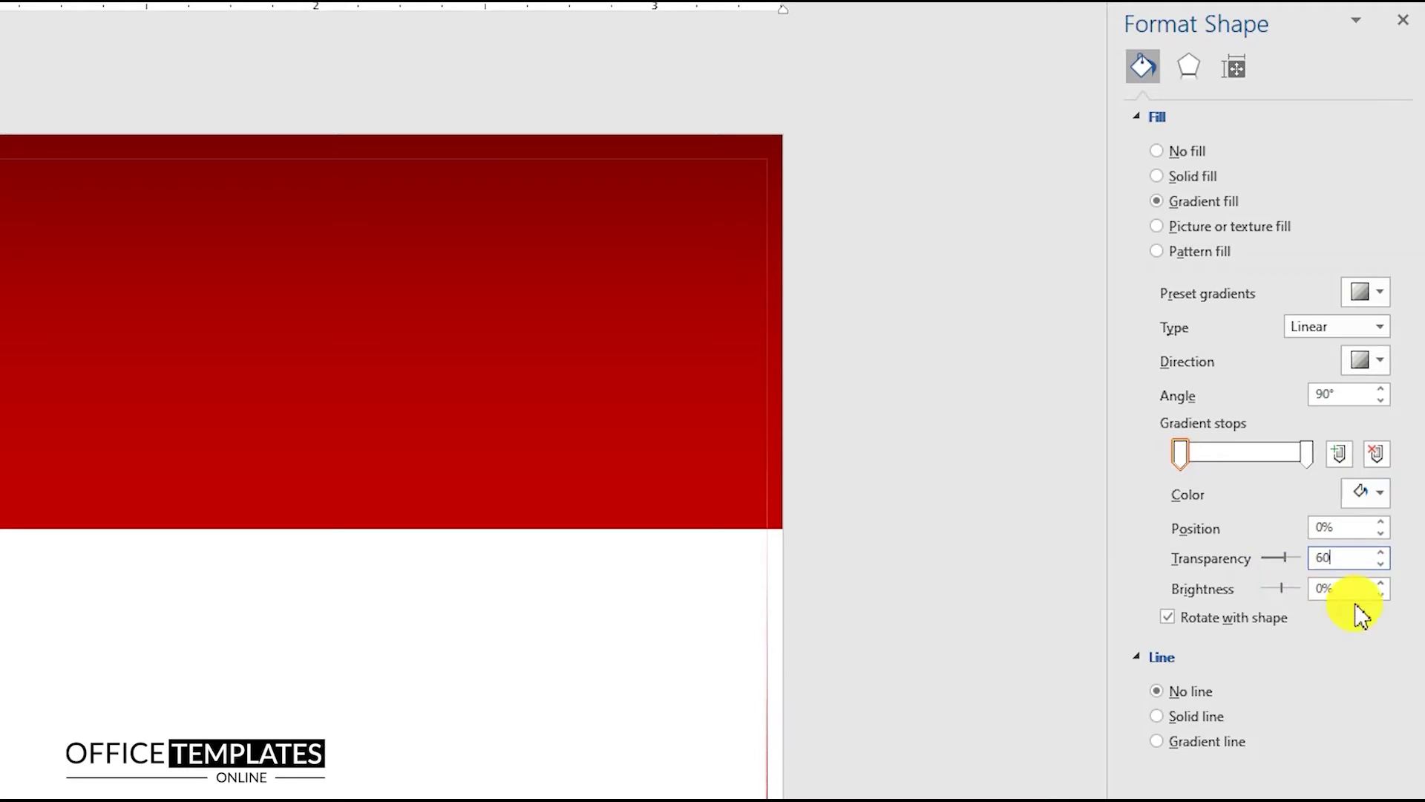
key(Return)
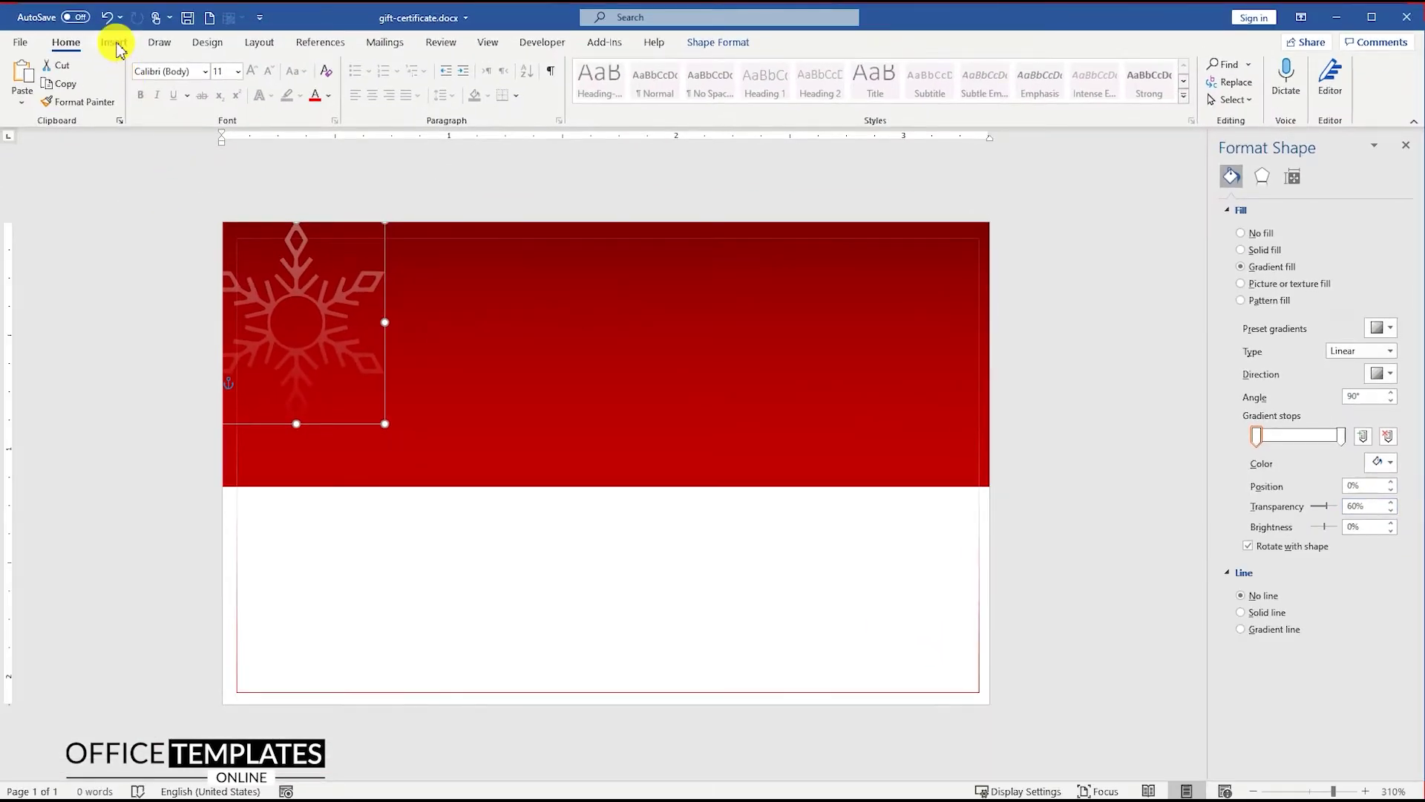
click(115, 45)
Insert another snowflake in front of text, convert it to a shape, shrink it and move it right
click(182, 86)
click(213, 144)
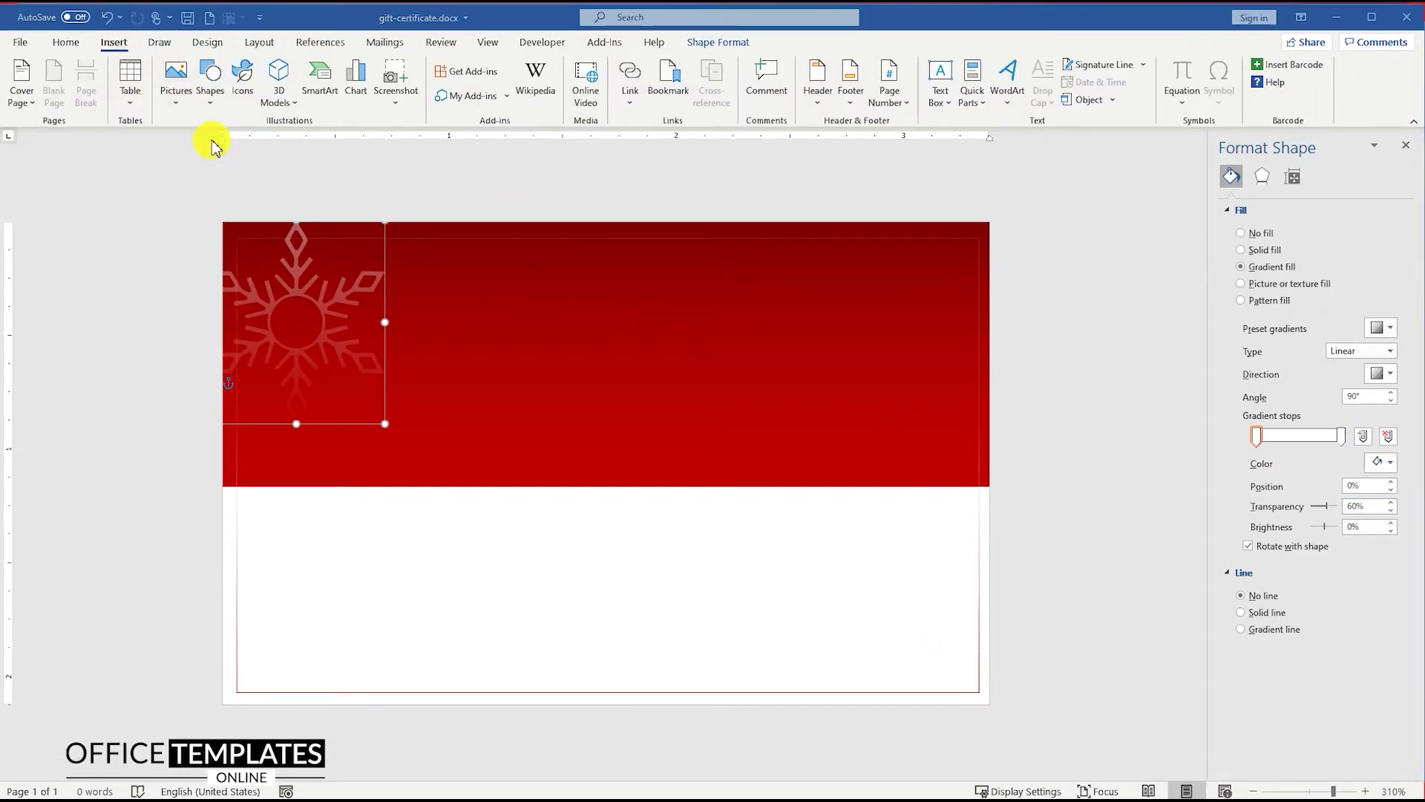
double_click(318, 178)
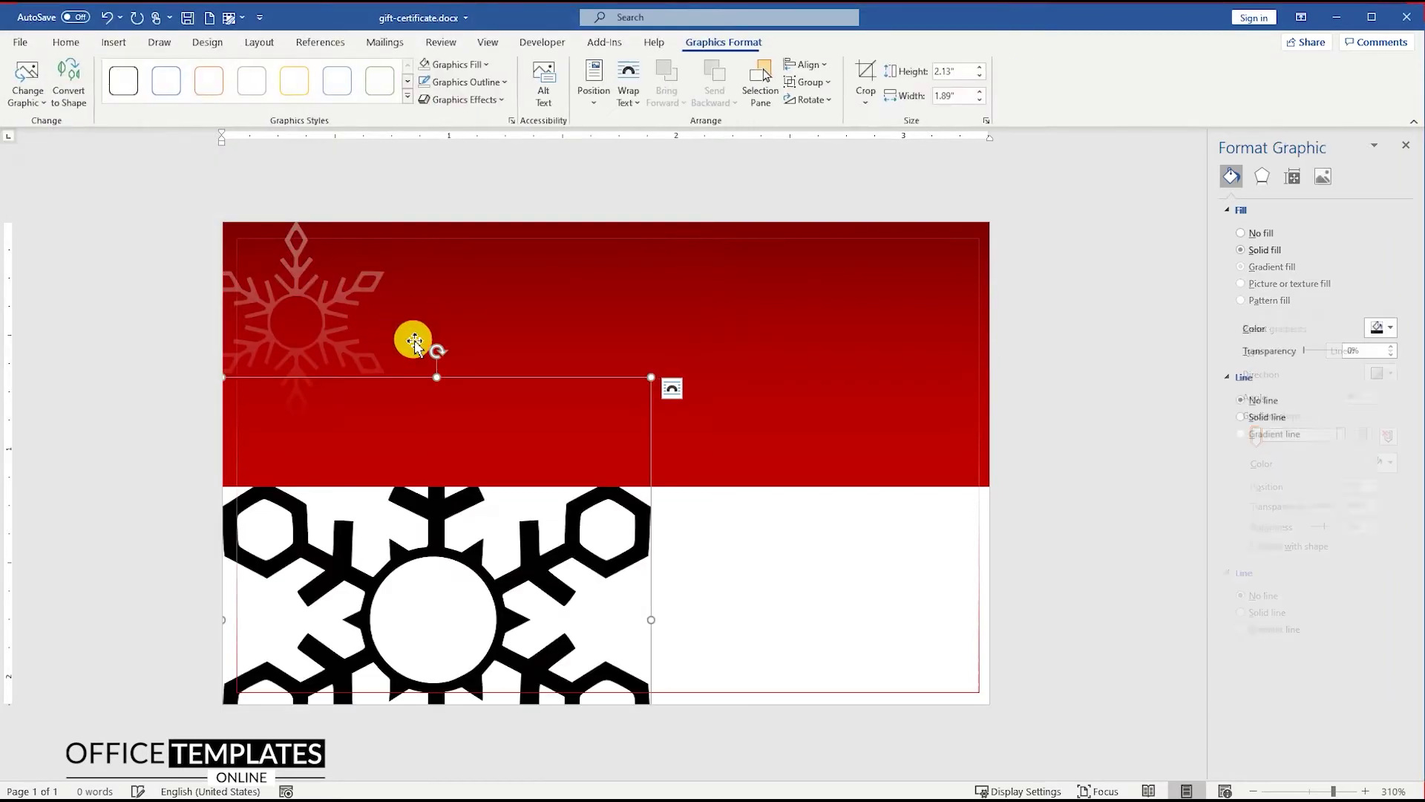
click(673, 389)
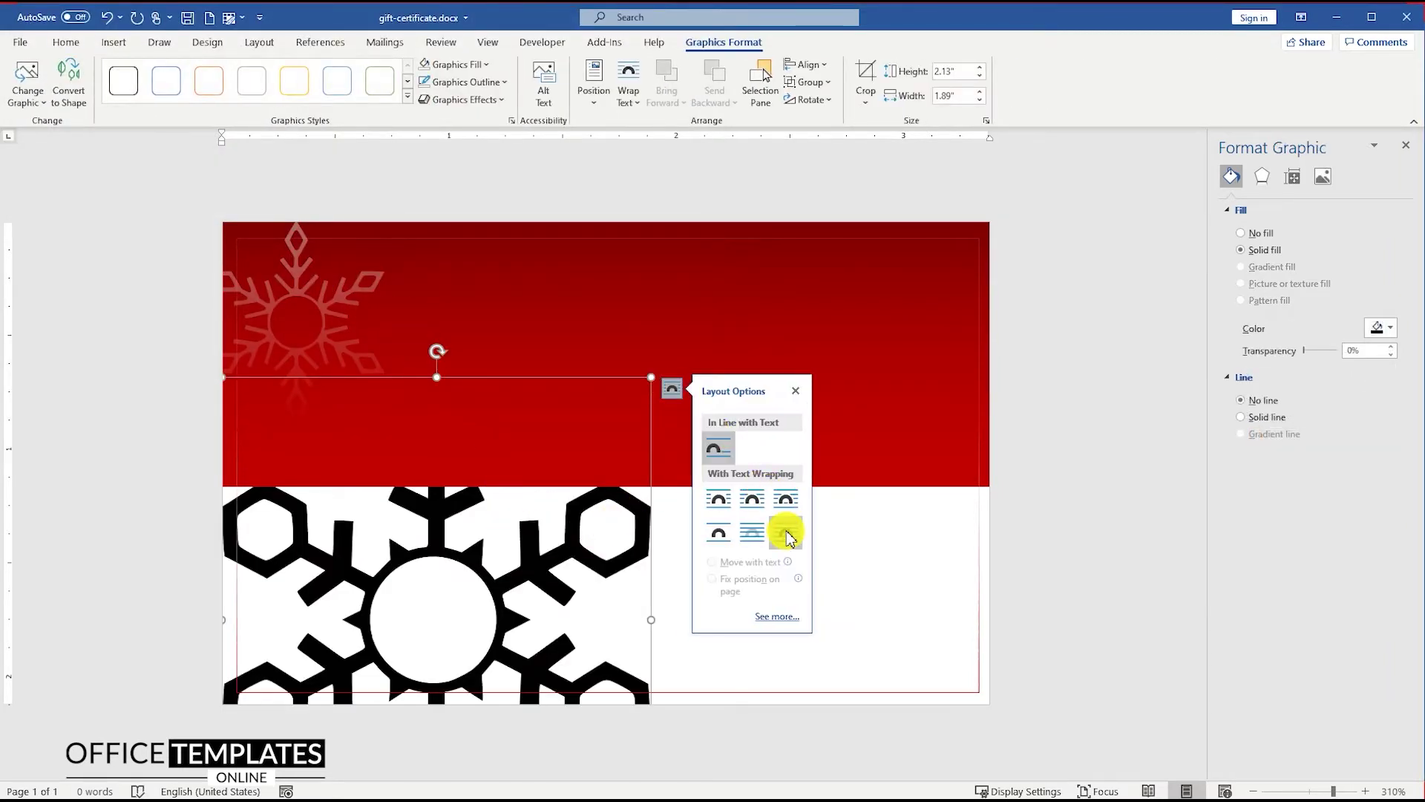
click(786, 533)
right_click(467, 404)
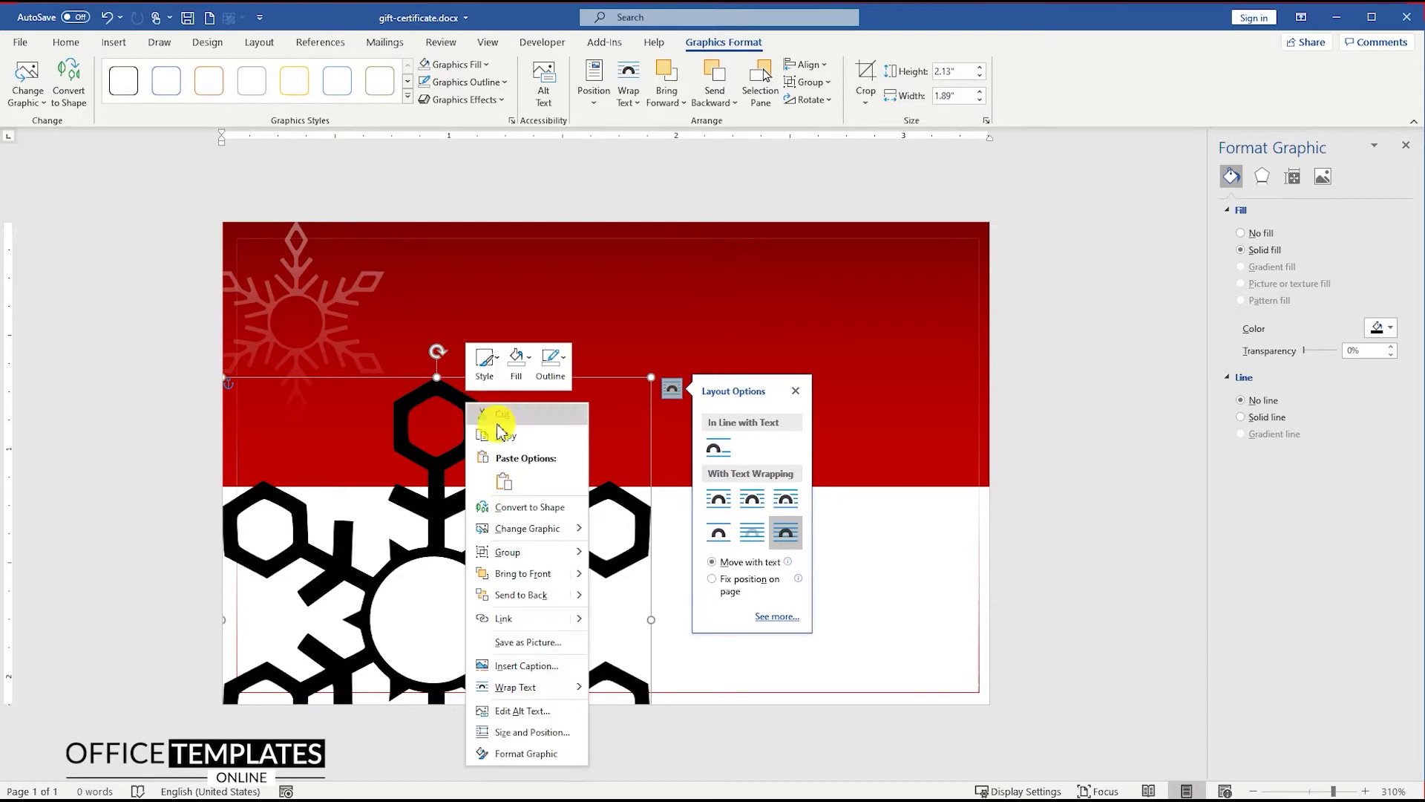
click(551, 511)
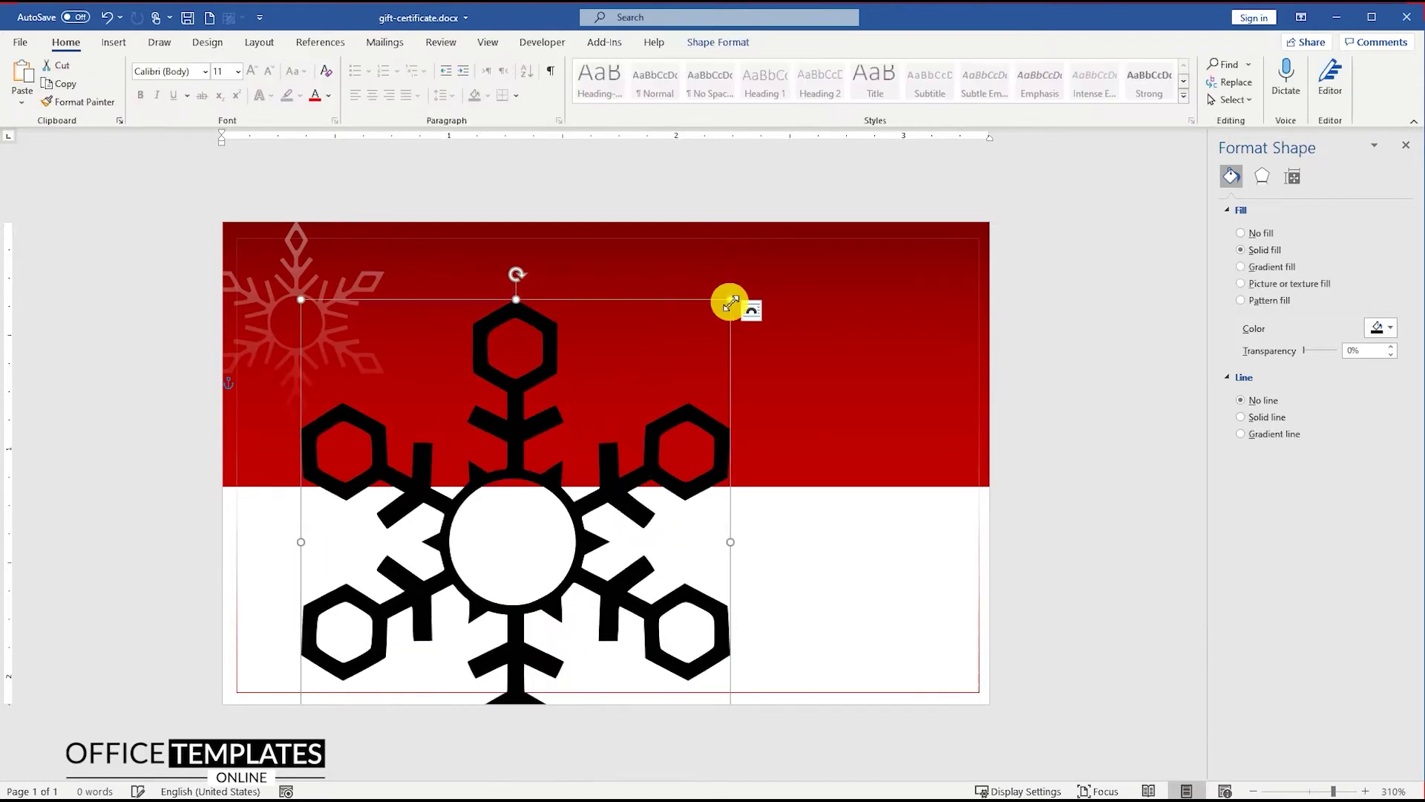
drag(732, 302, 445, 604)
drag(359, 636, 747, 298)
drag(833, 447, 765, 378)
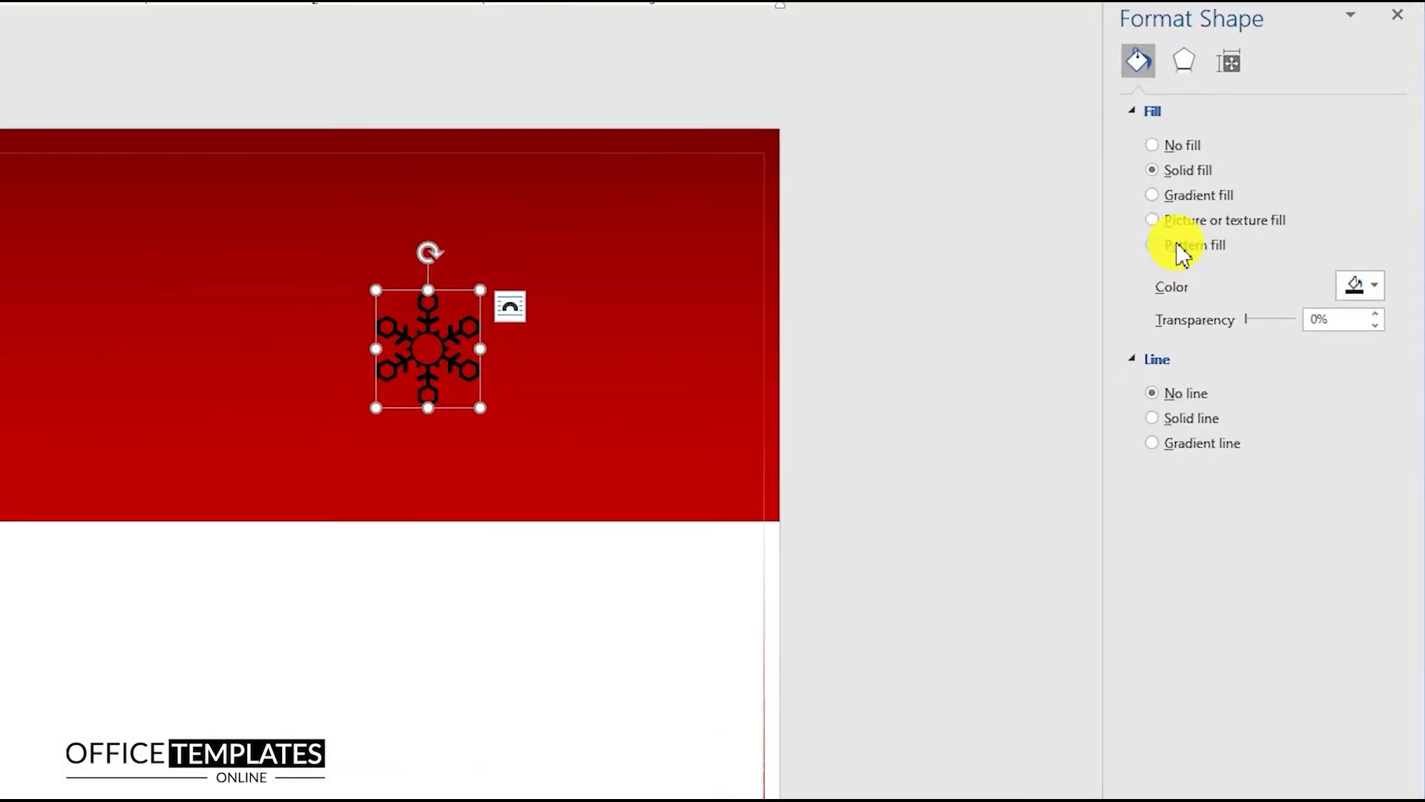
Fill it with a white gradient: first stop 0% brightness and 43% transparent, last stop fully transparent
click(1190, 196)
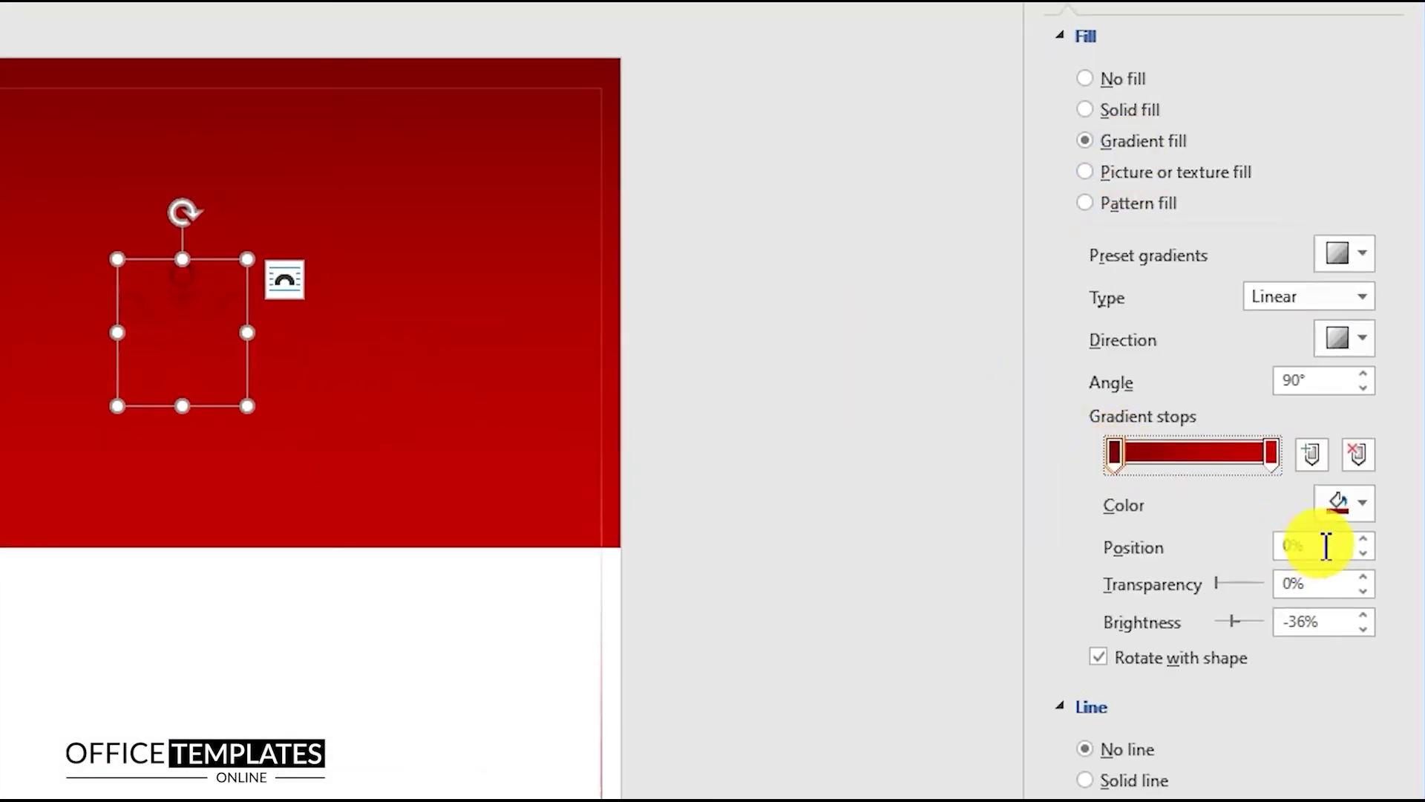
click(1340, 511)
click(1195, 578)
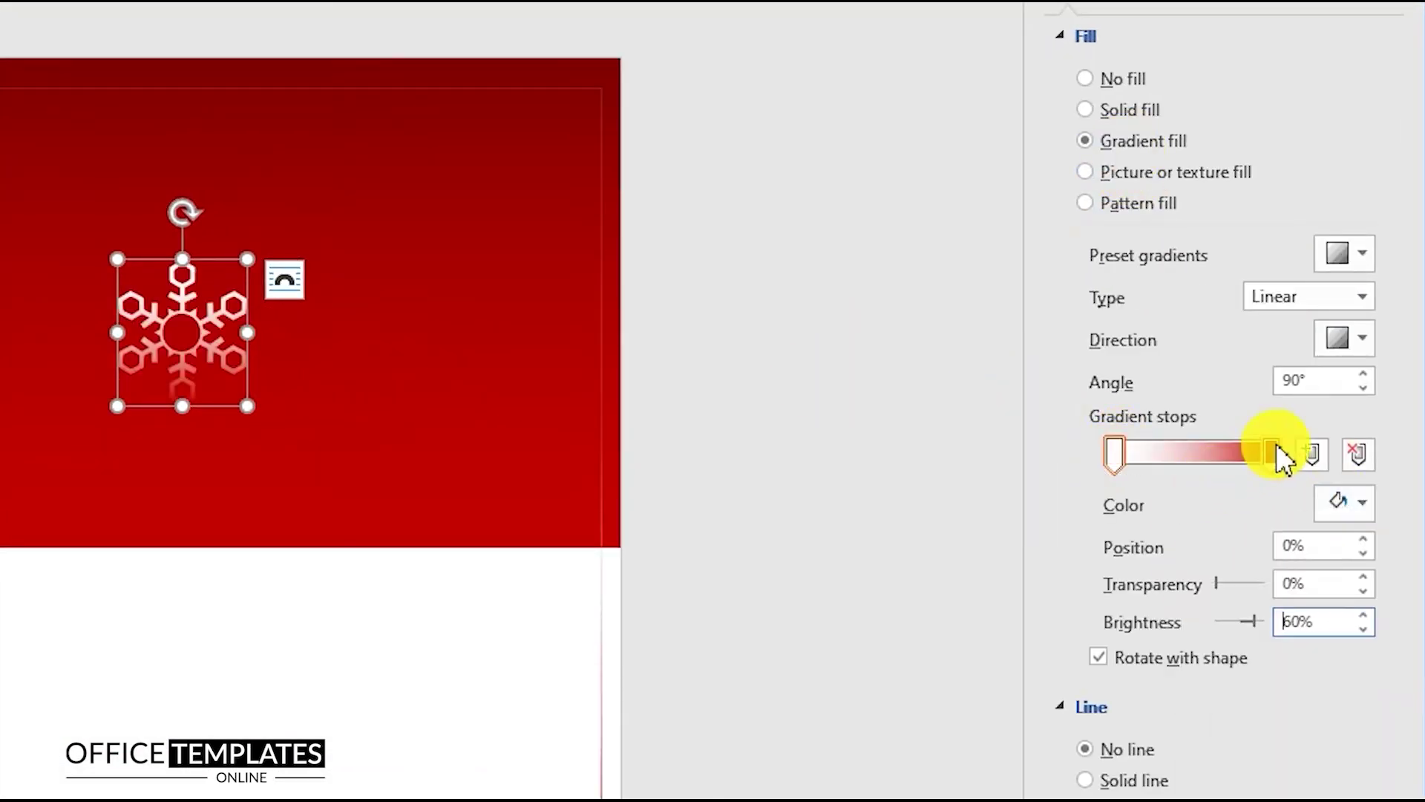
click(1274, 447)
click(1353, 513)
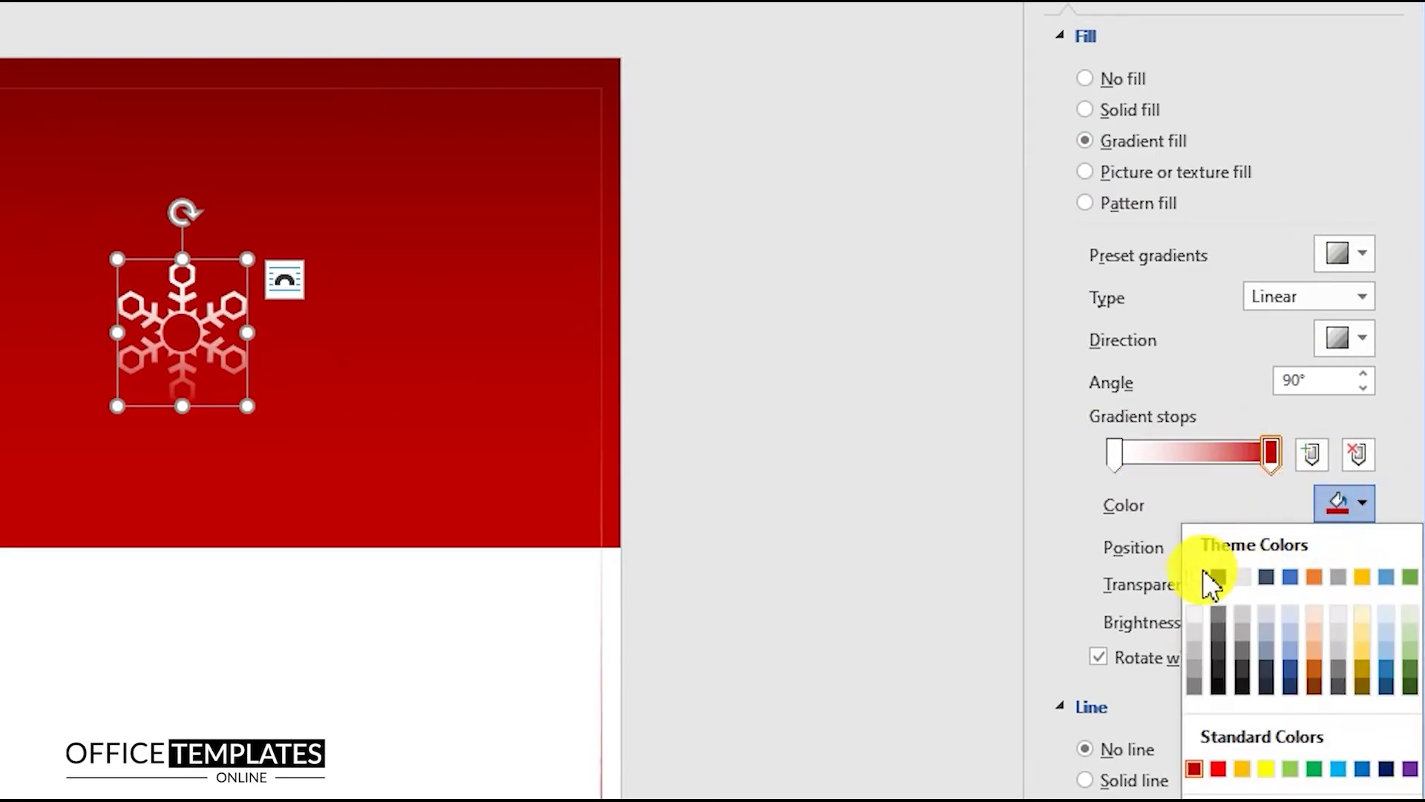
click(1198, 579)
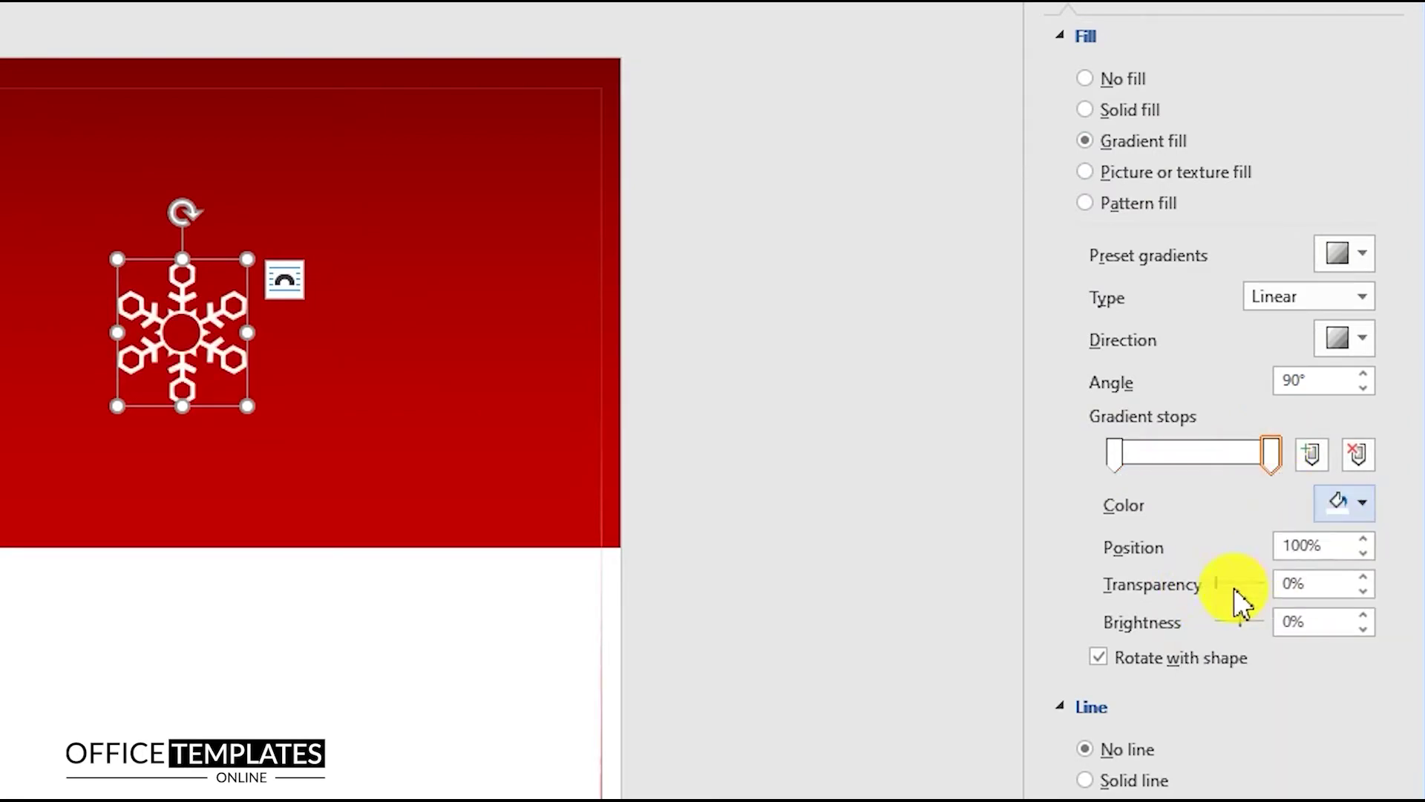
drag(1228, 585, 1276, 585)
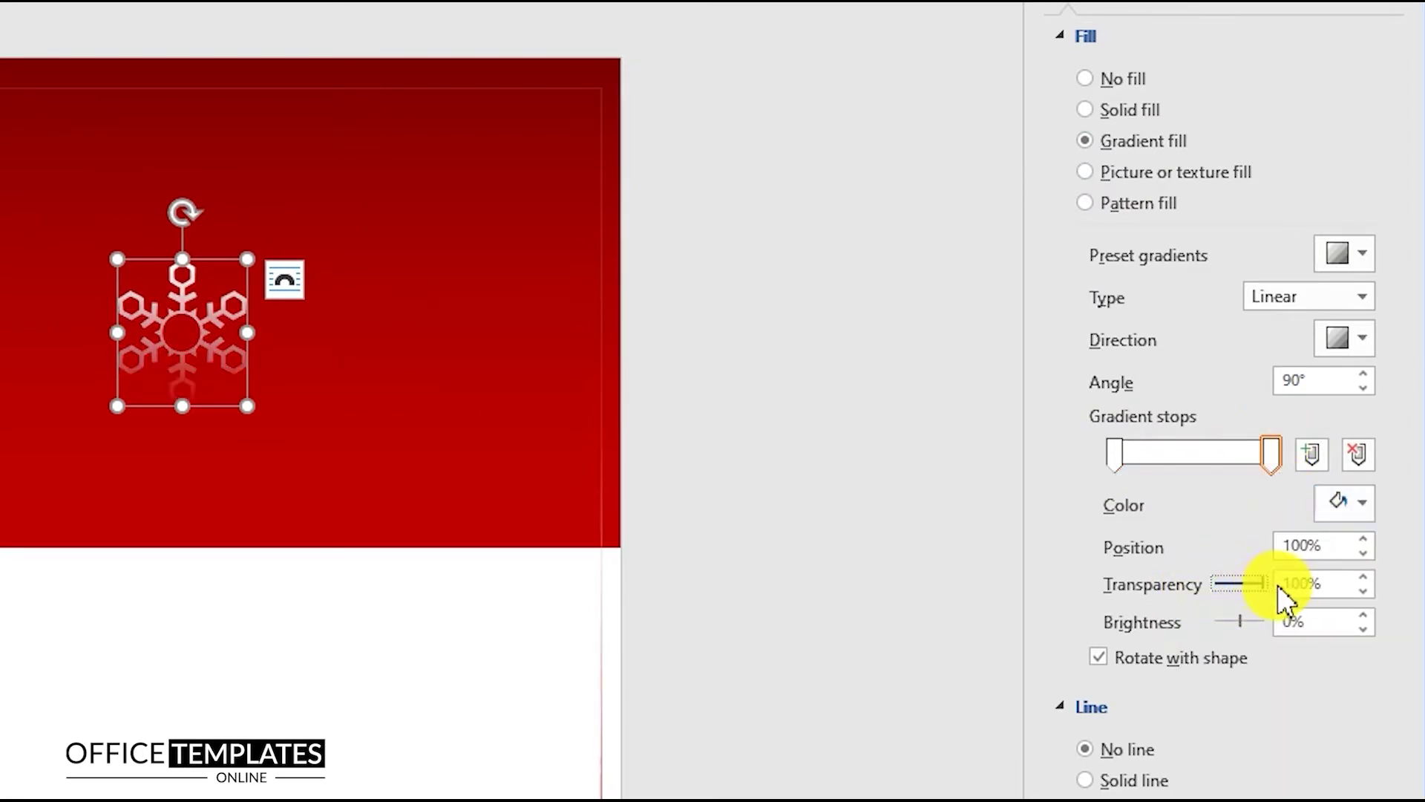
click(1115, 454)
click(1236, 622)
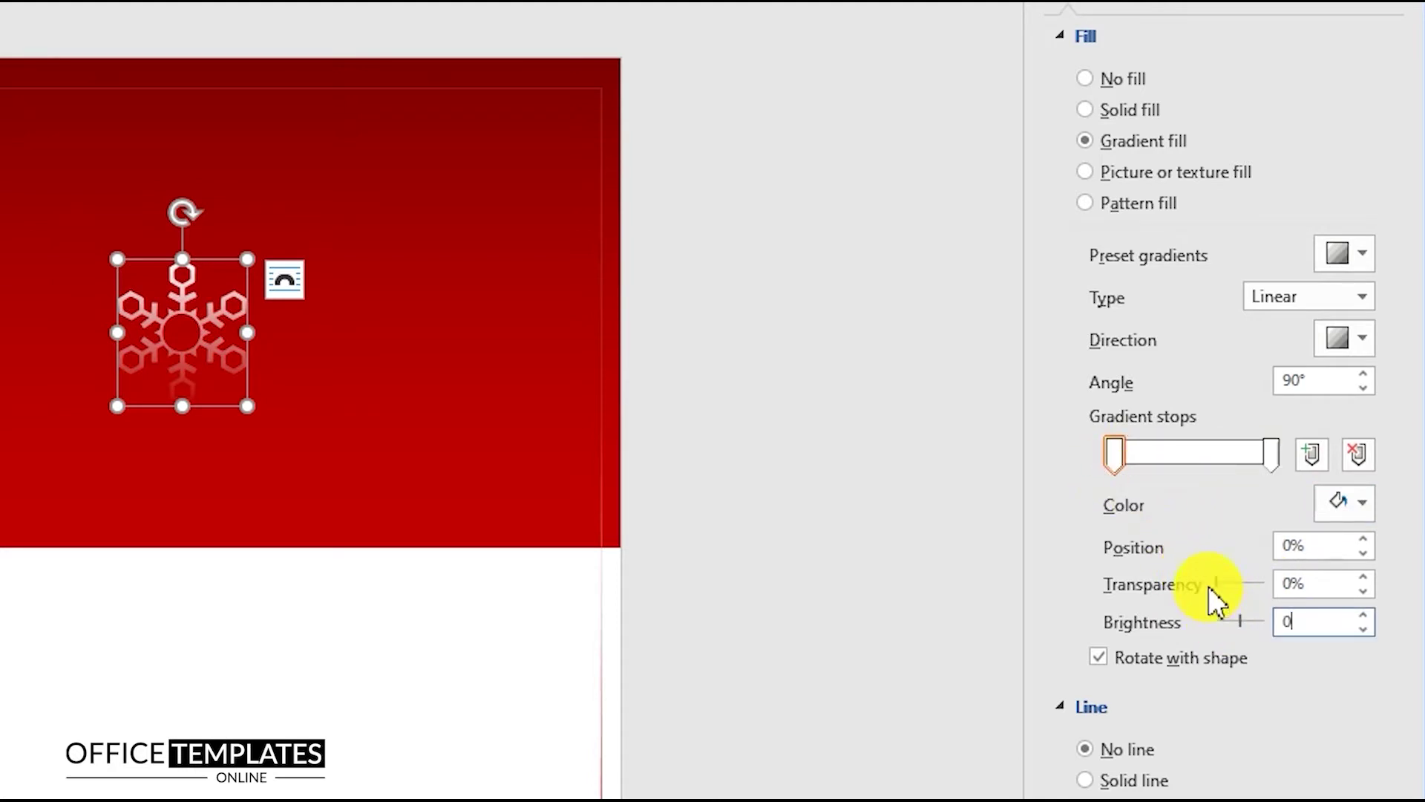
drag(1226, 593, 1302, 592)
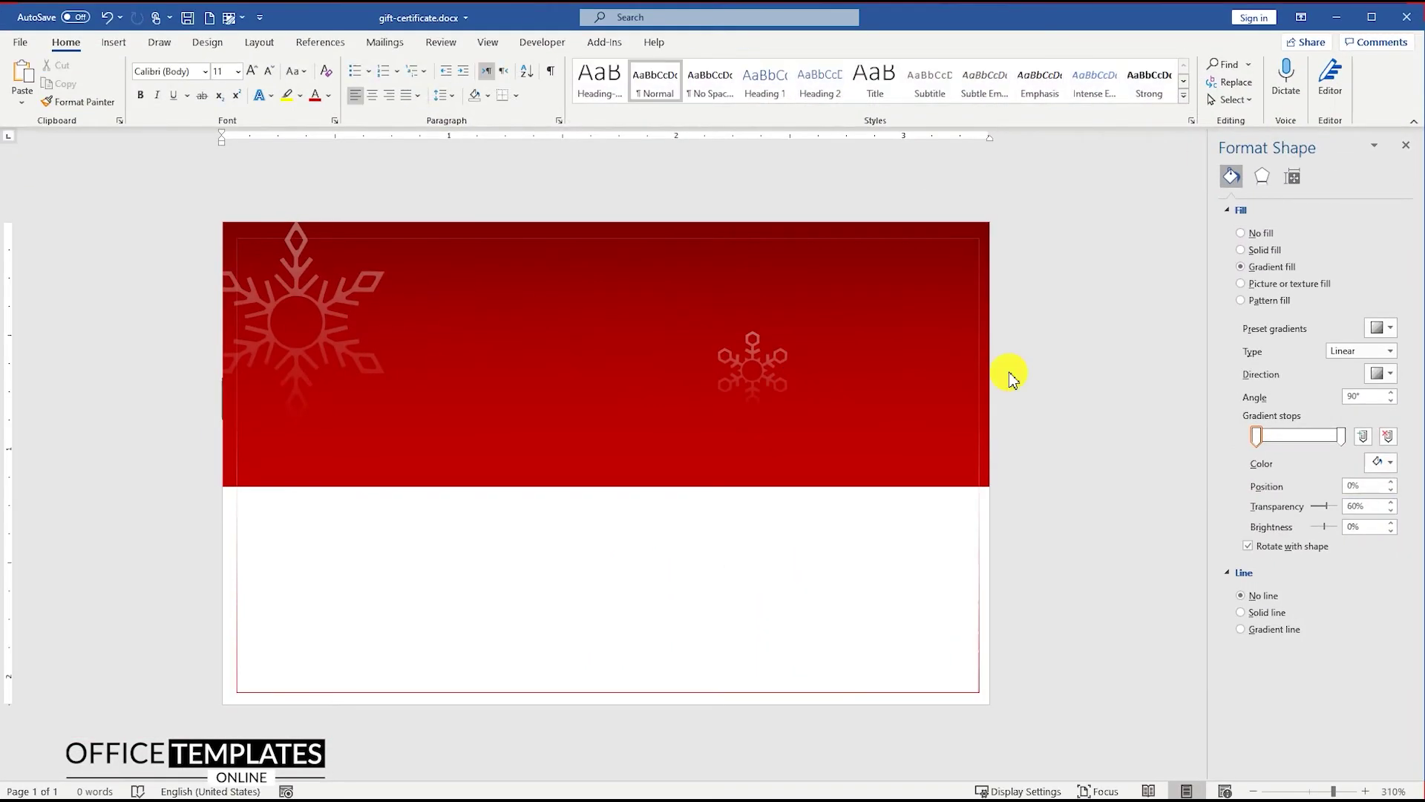
Nudge the small snowflake slightly right and down
click(664, 342)
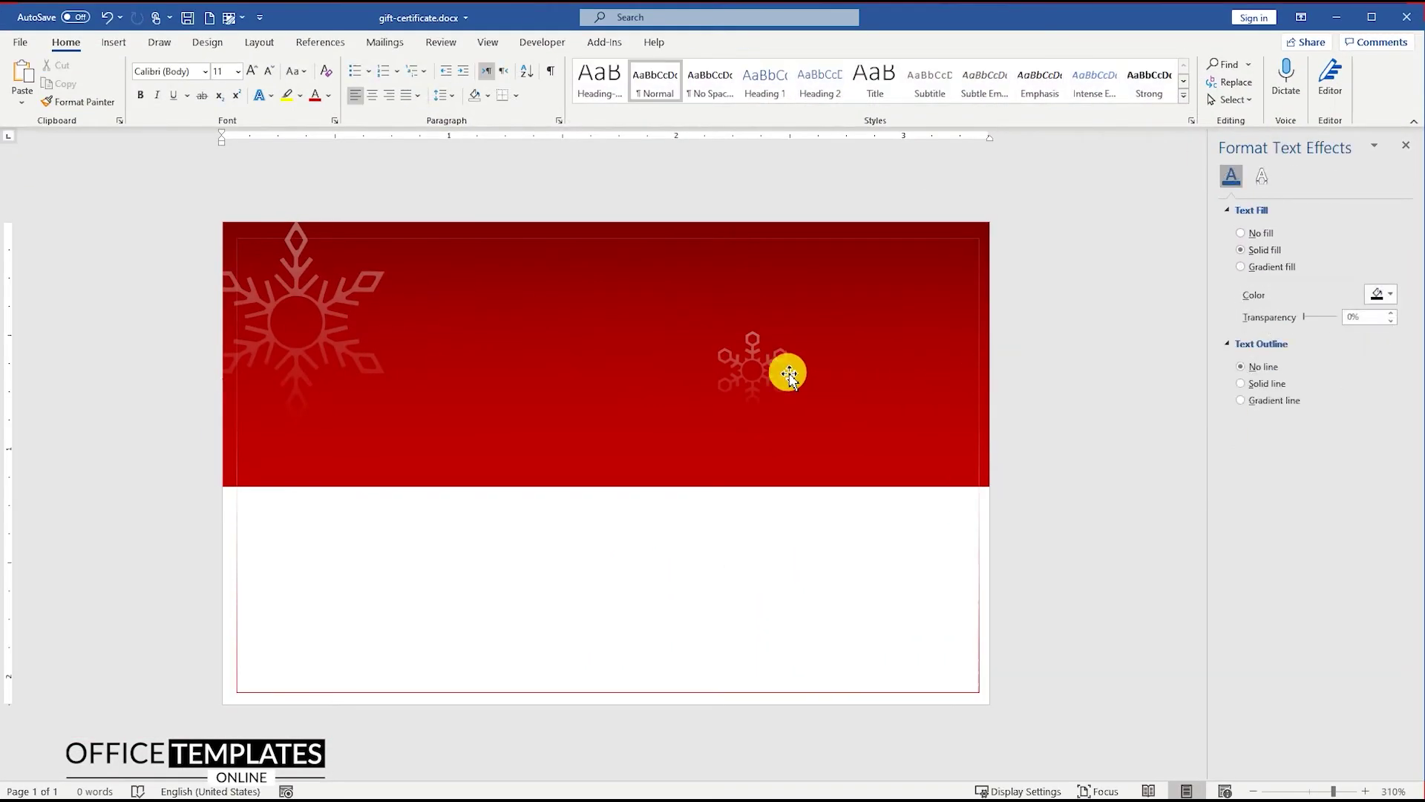
click(756, 368)
drag(754, 362, 766, 369)
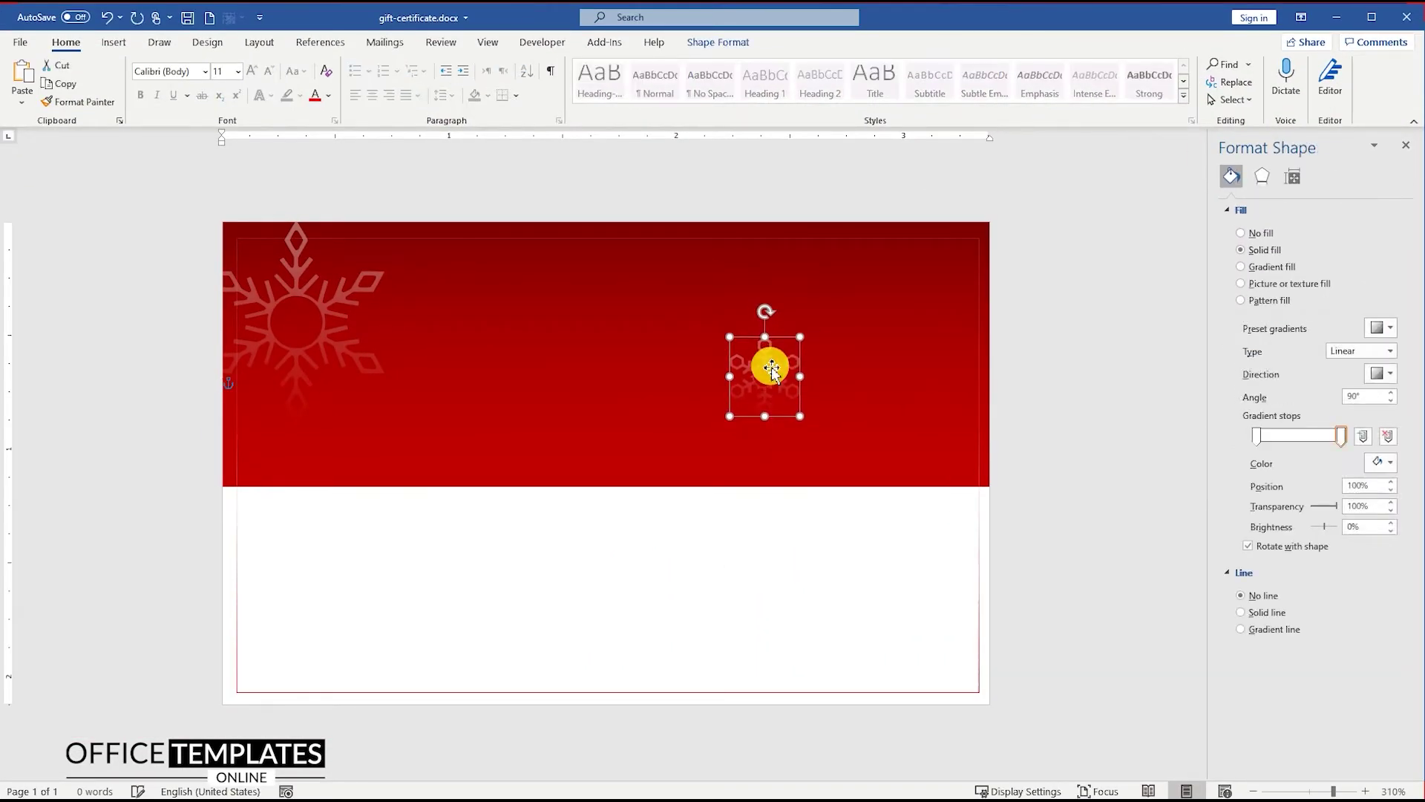
Insert a third snowflake in front of text and shrink it to a small size
click(113, 42)
click(175, 74)
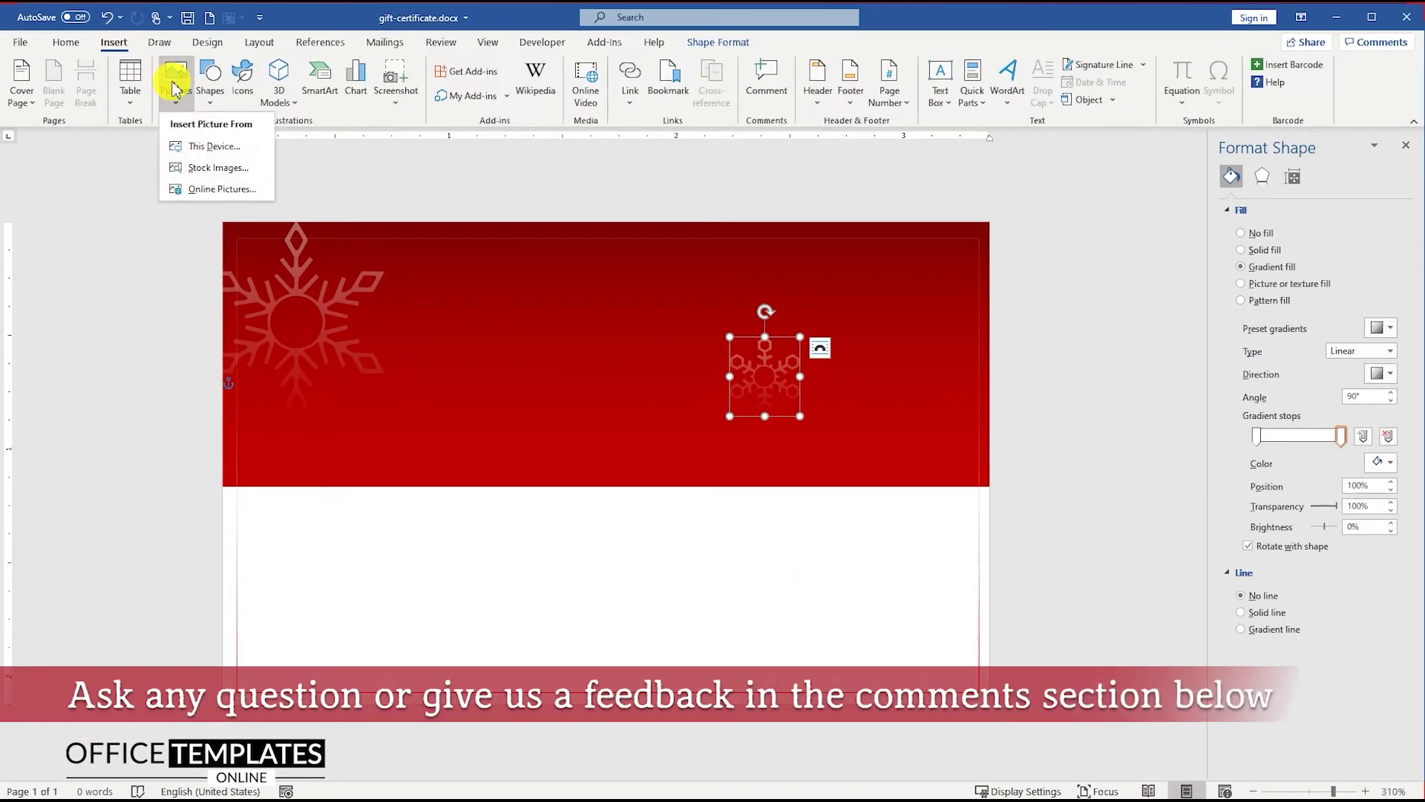
click(198, 142)
double_click(207, 146)
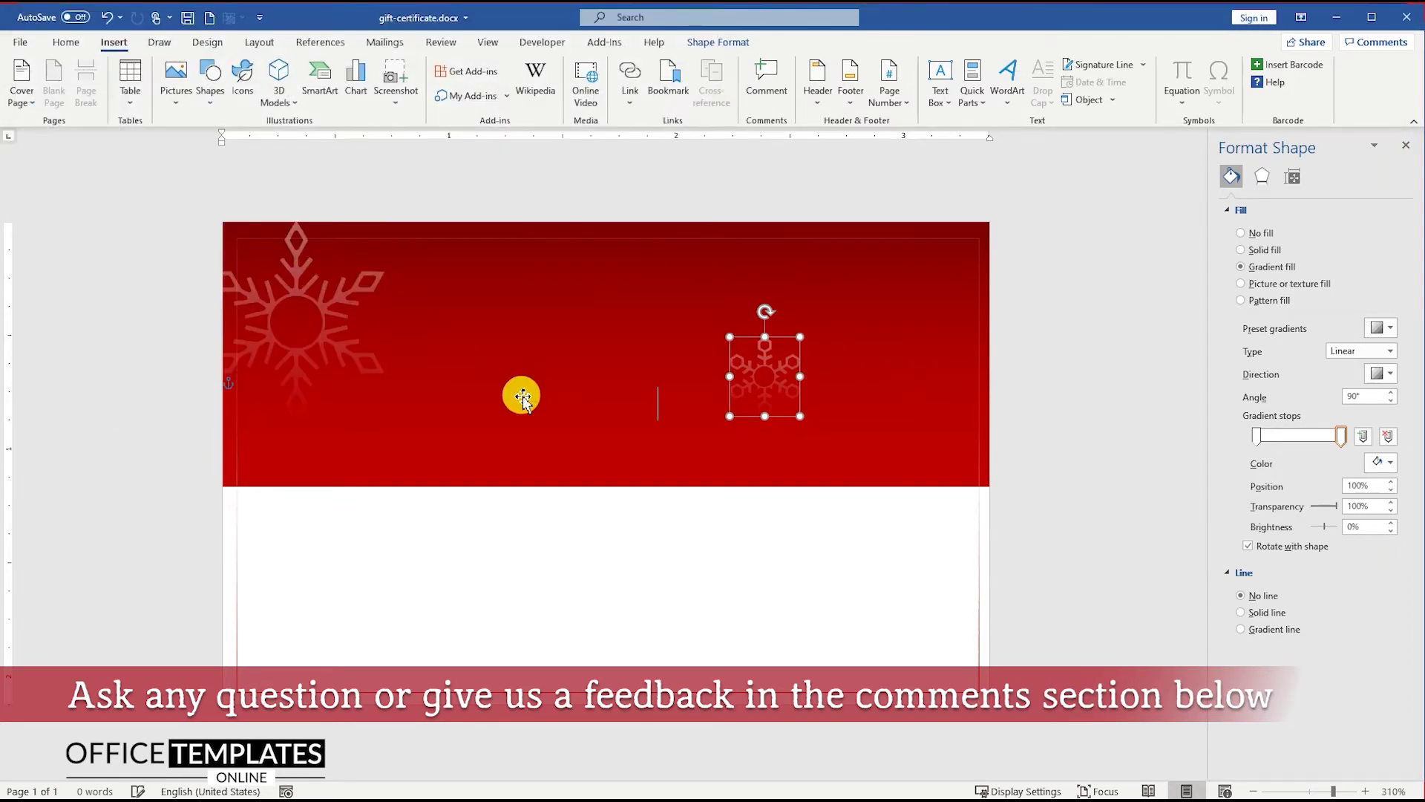
click(678, 389)
click(781, 528)
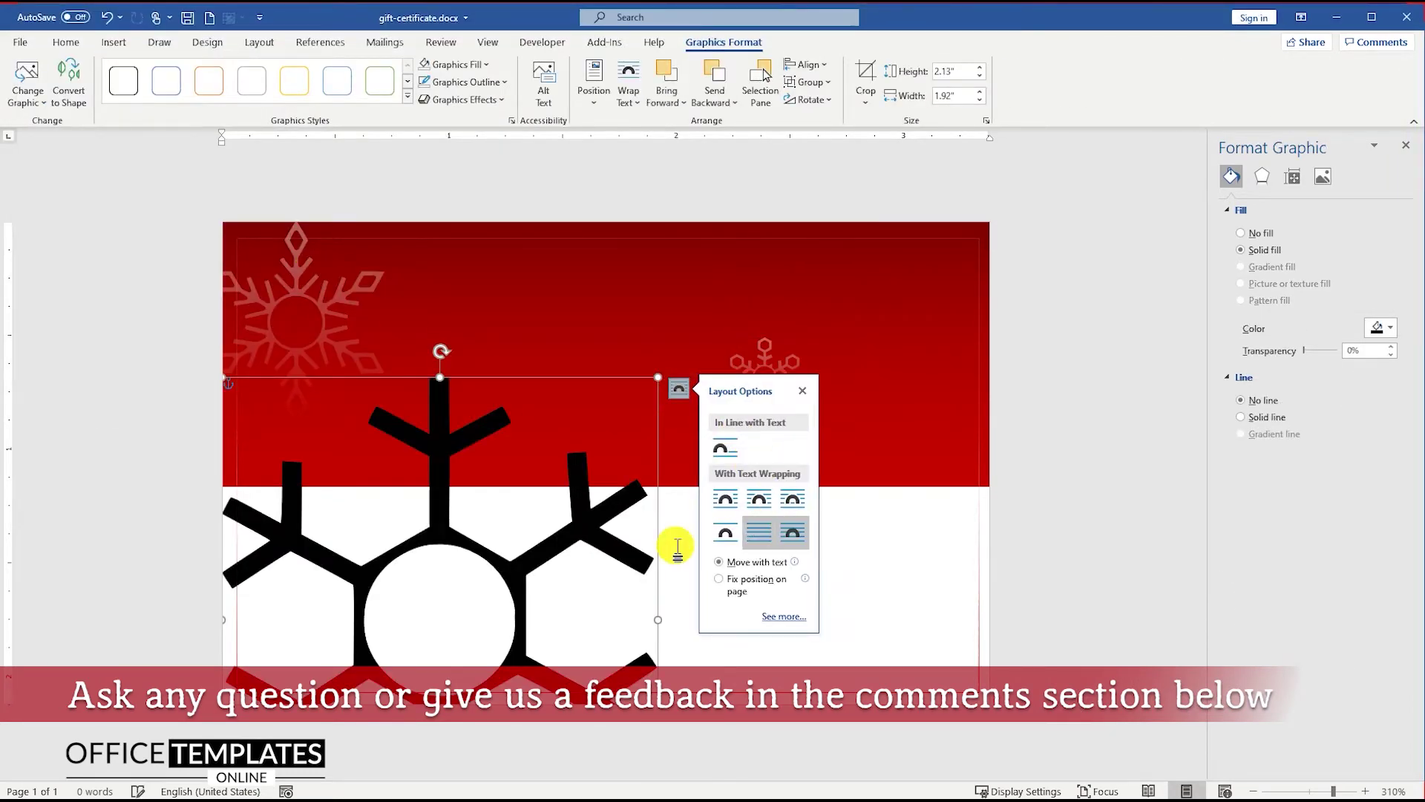
click(701, 389)
drag(752, 259, 552, 379)
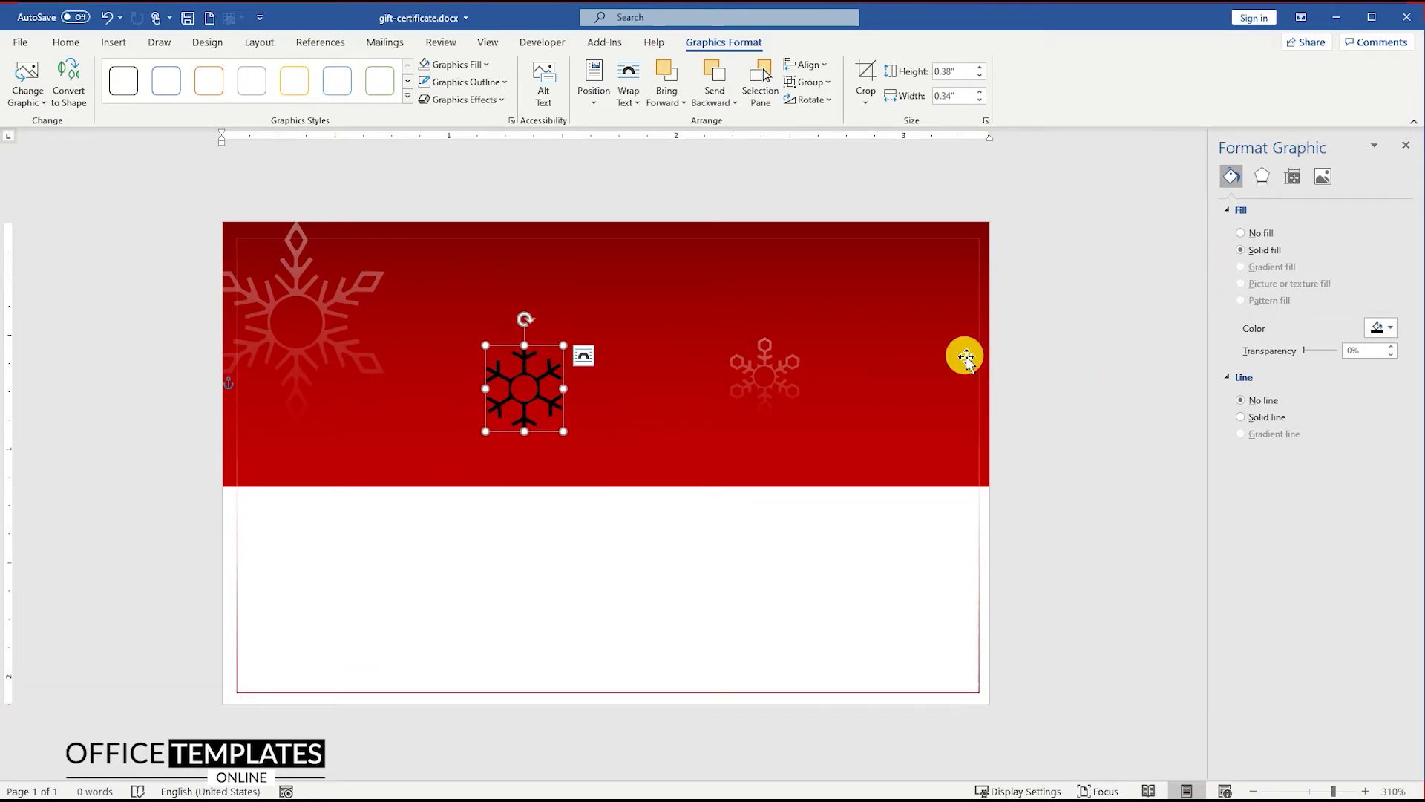
Convert the black snowflake to a shape with a faded gradient fill and nudge it lower
right_click(558, 375)
click(639, 477)
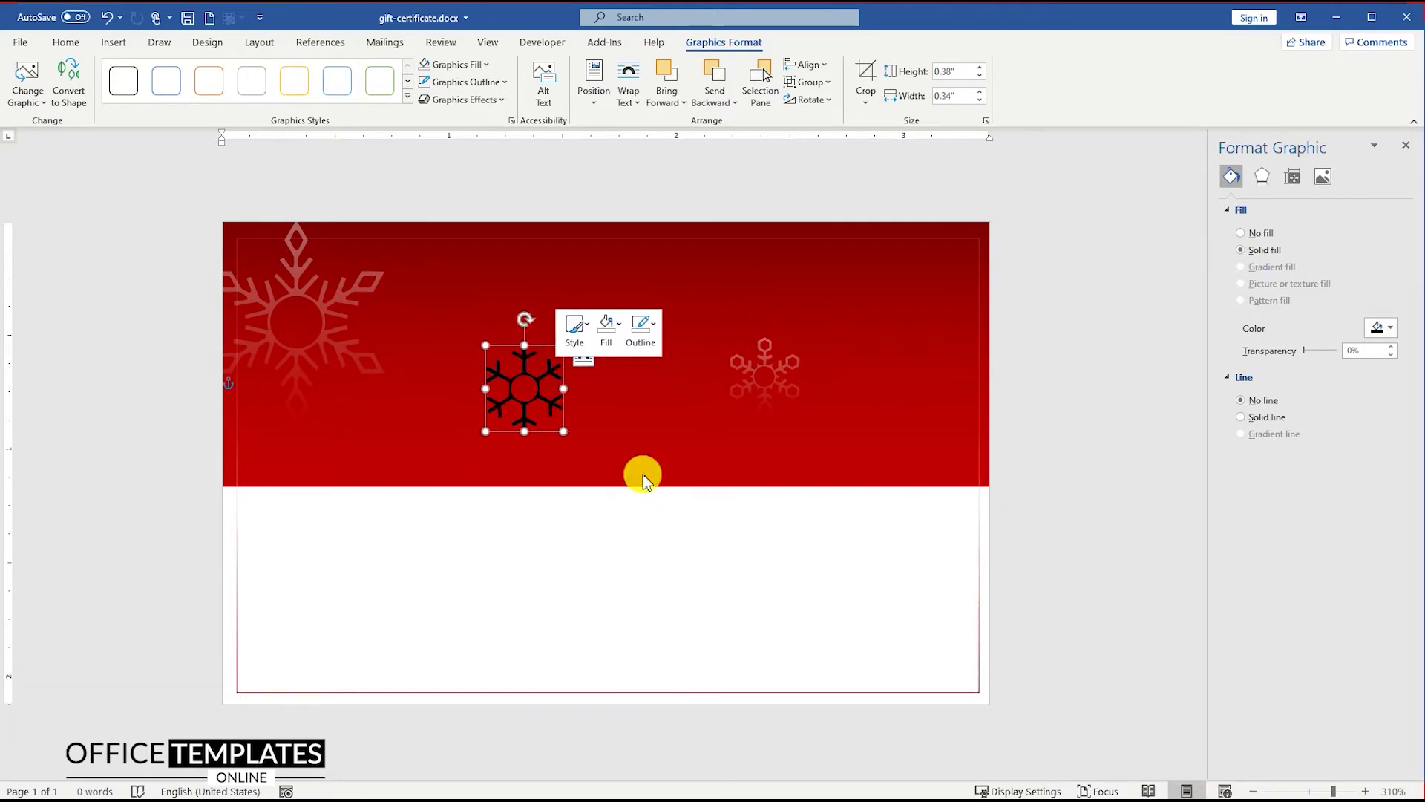
click(1245, 267)
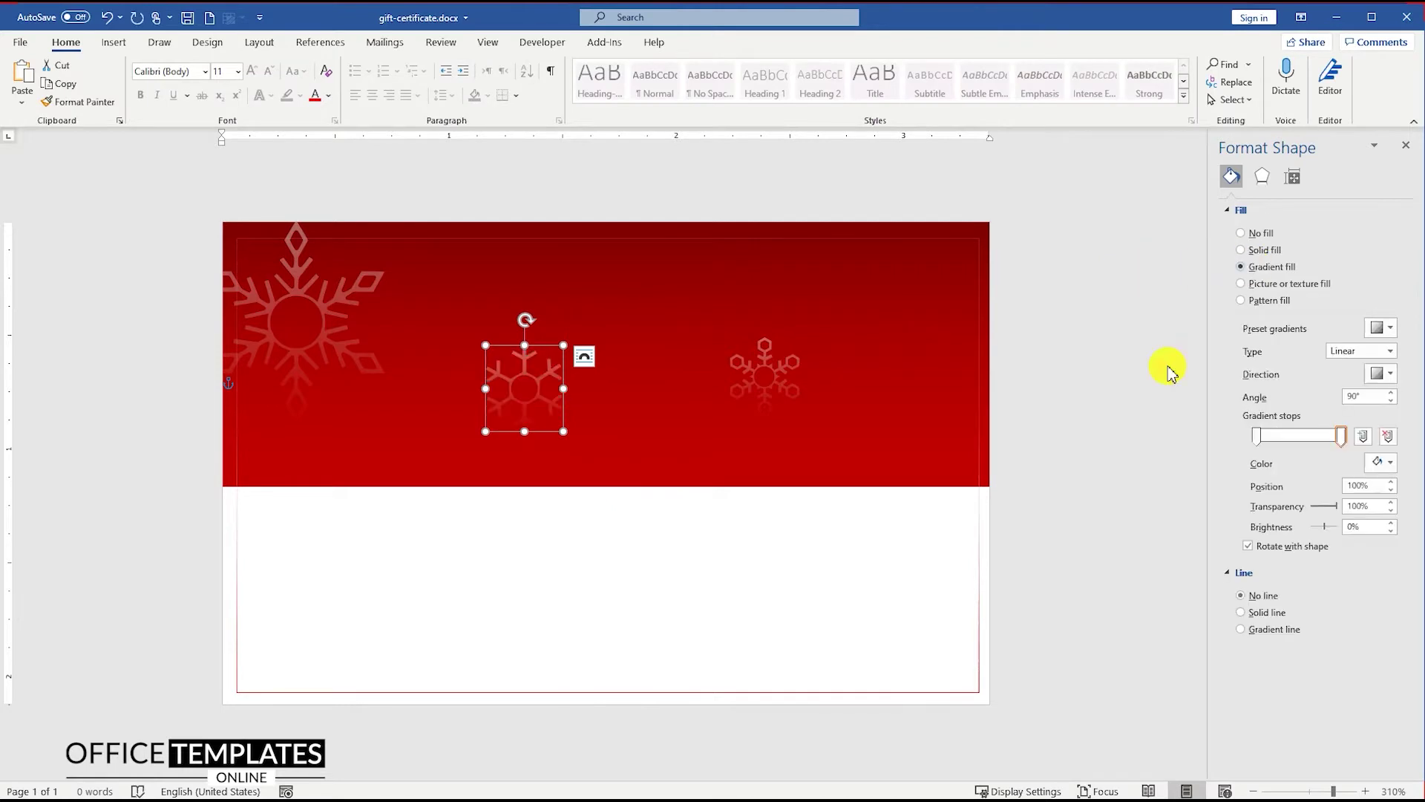
drag(538, 385, 539, 396)
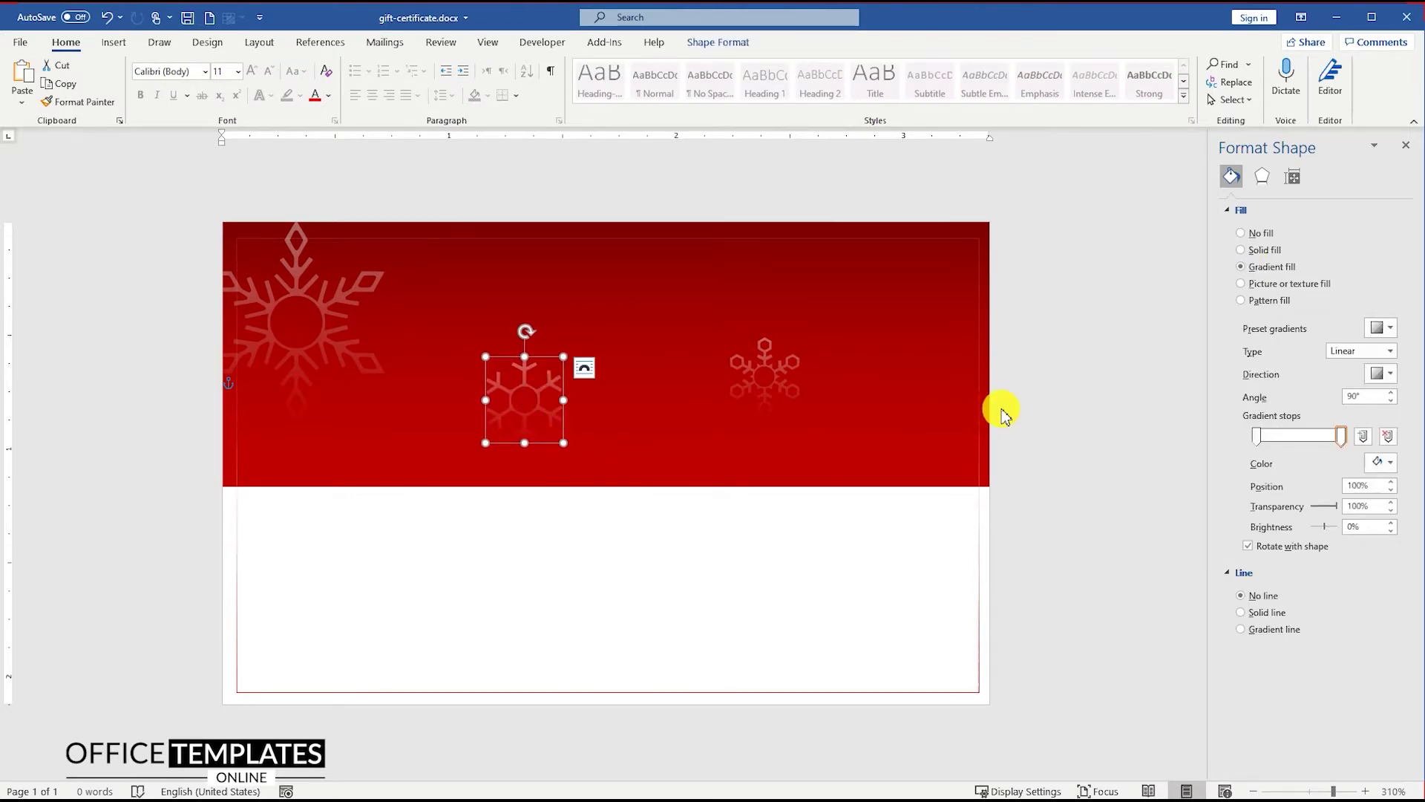
click(117, 44)
Insert the Christmas tree image in front of text, shrink it and place it at the band's right end
click(176, 78)
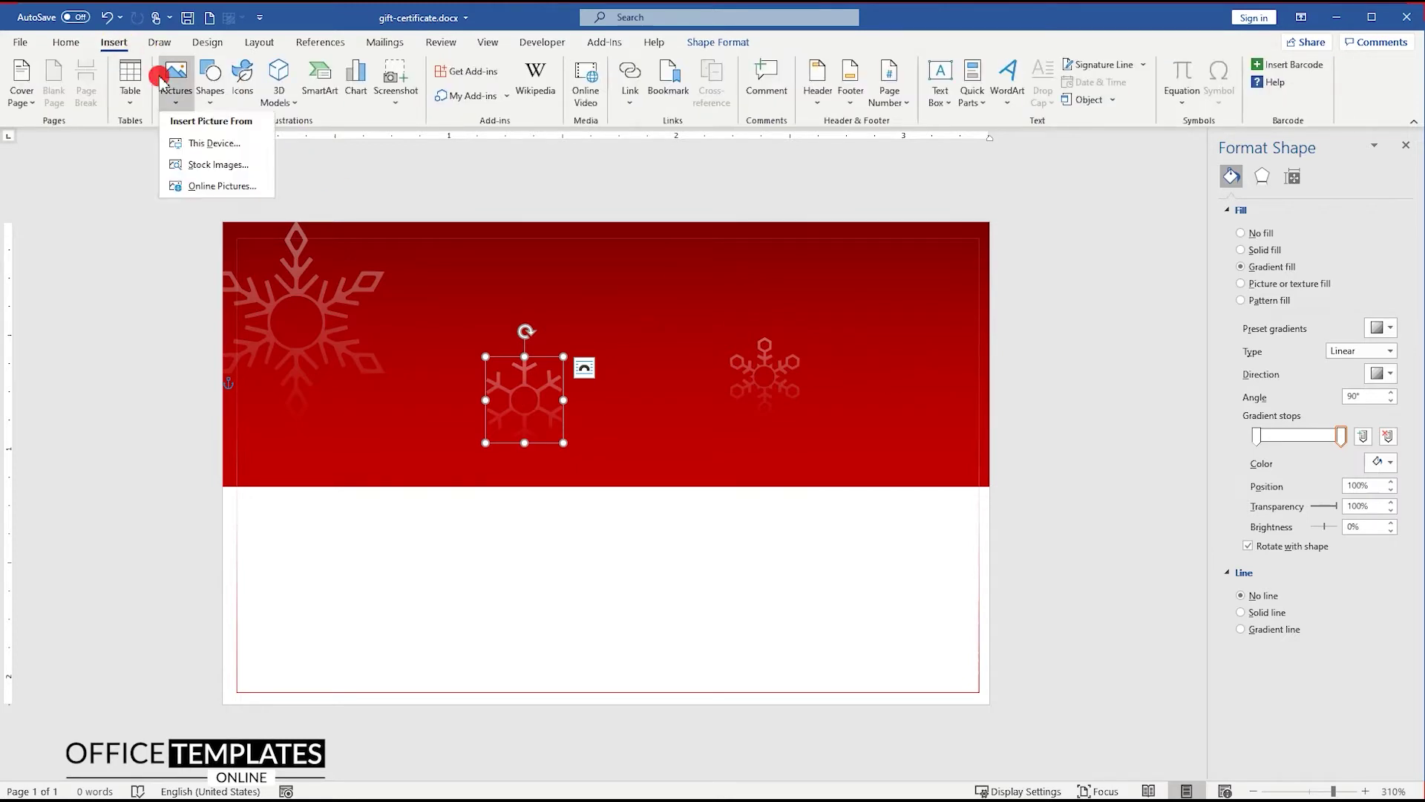
click(212, 140)
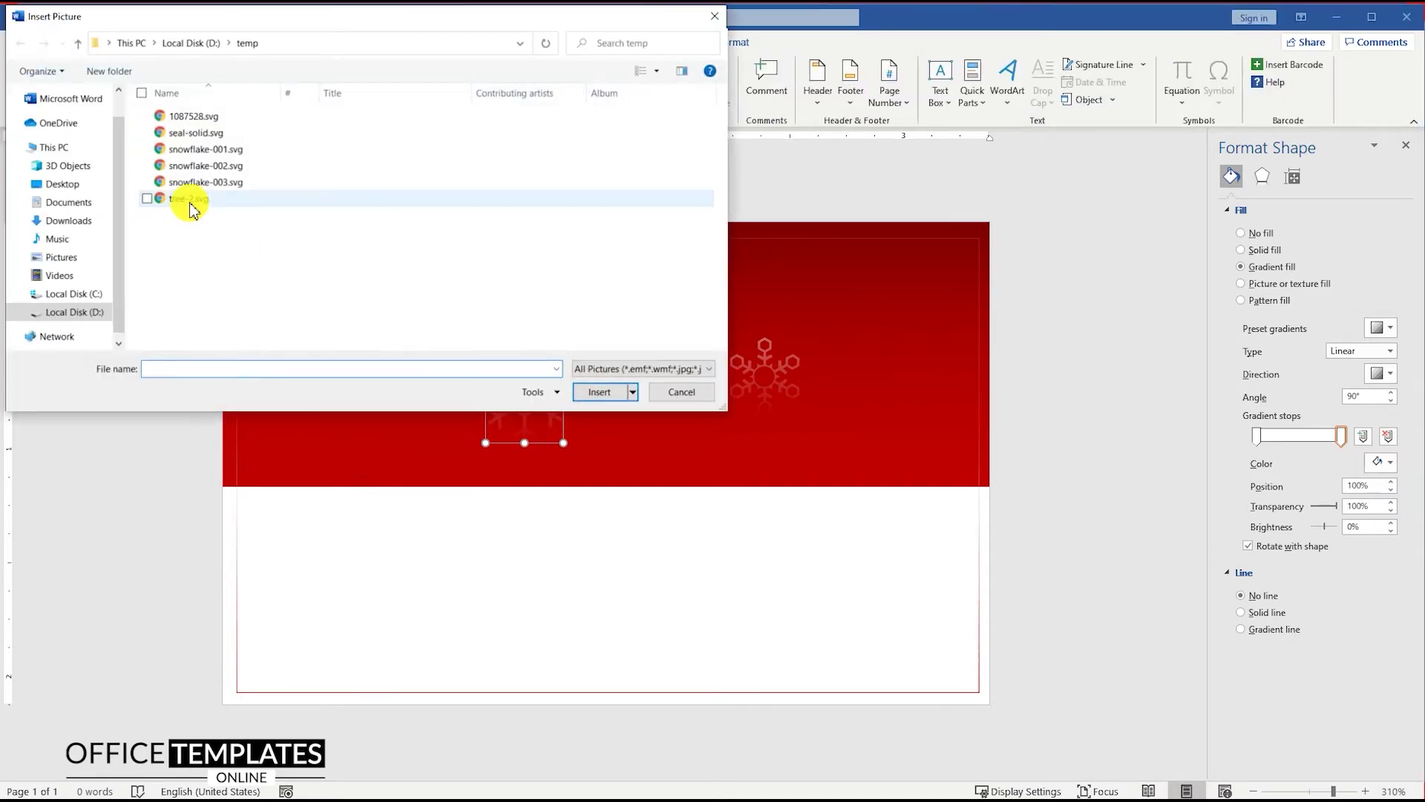
double_click(191, 203)
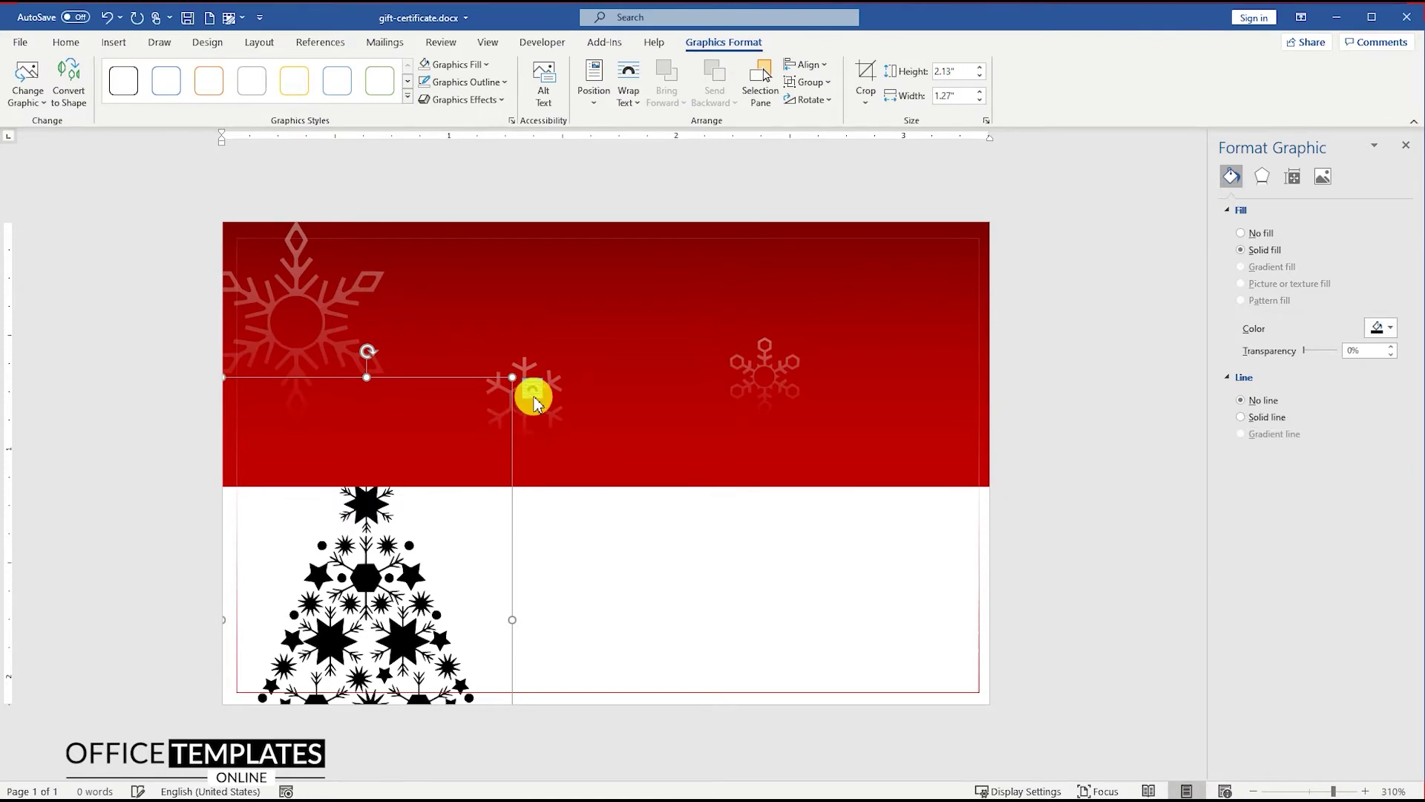
click(534, 395)
click(646, 532)
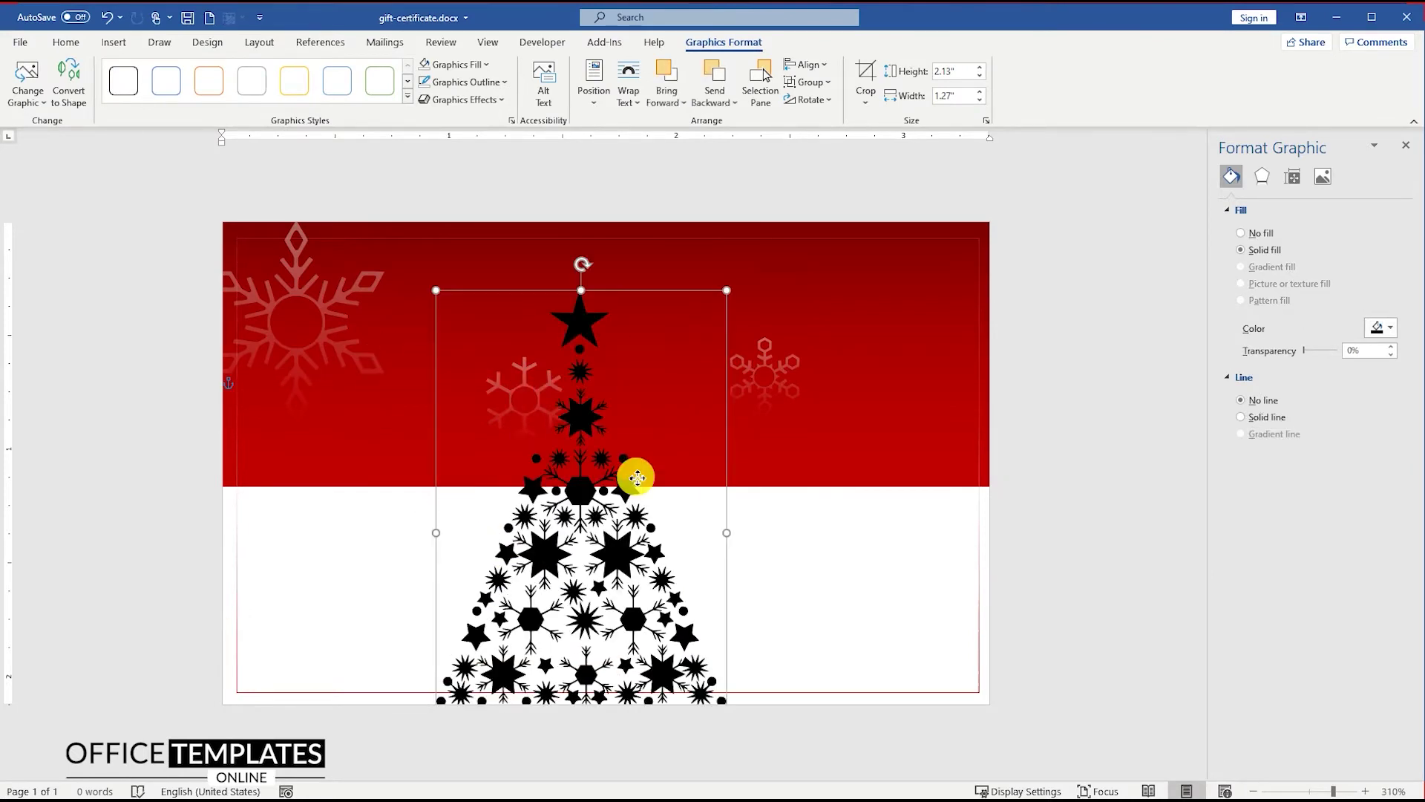
drag(436, 289, 646, 591)
drag(693, 636, 884, 376)
drag(846, 309, 854, 340)
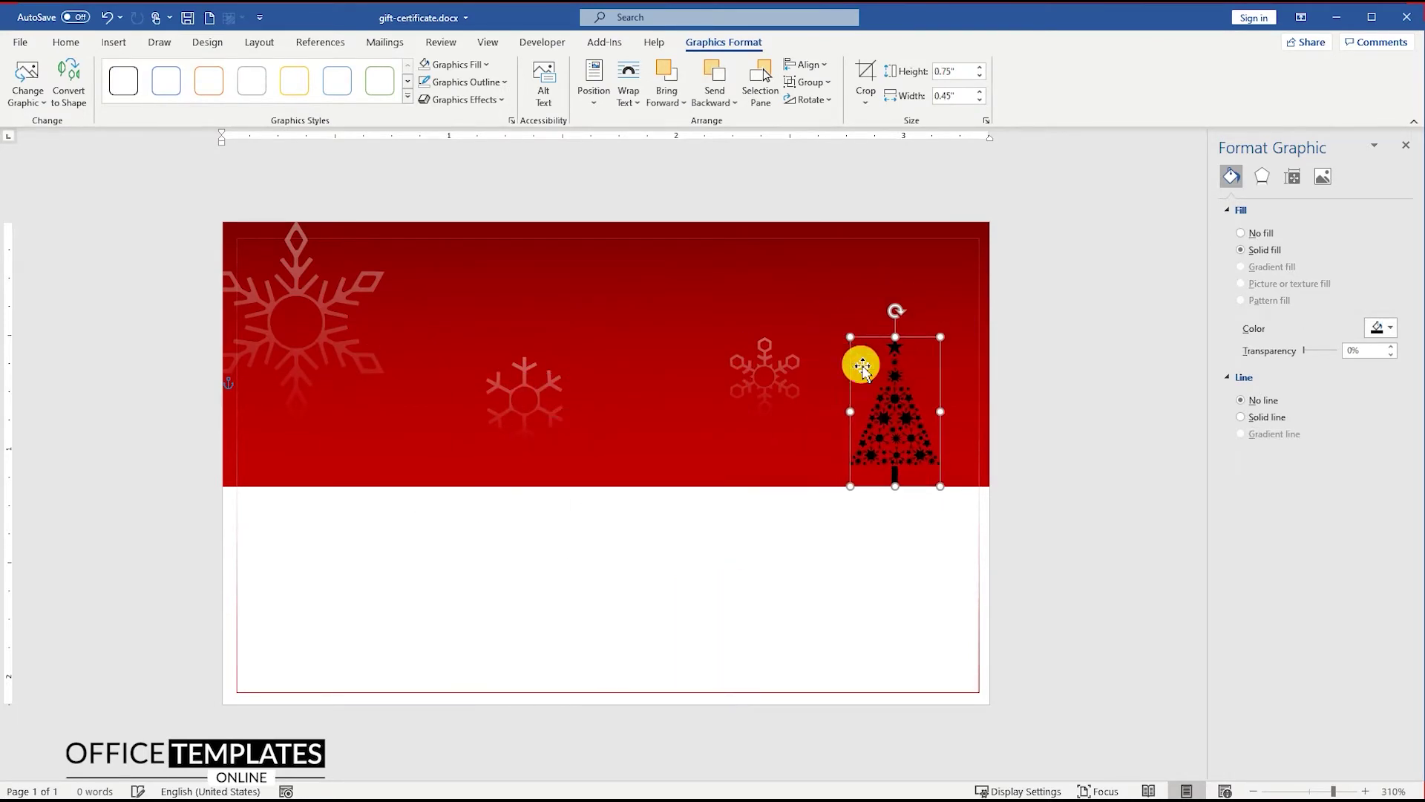
Colour the tree white
right_click(895, 386)
click(940, 360)
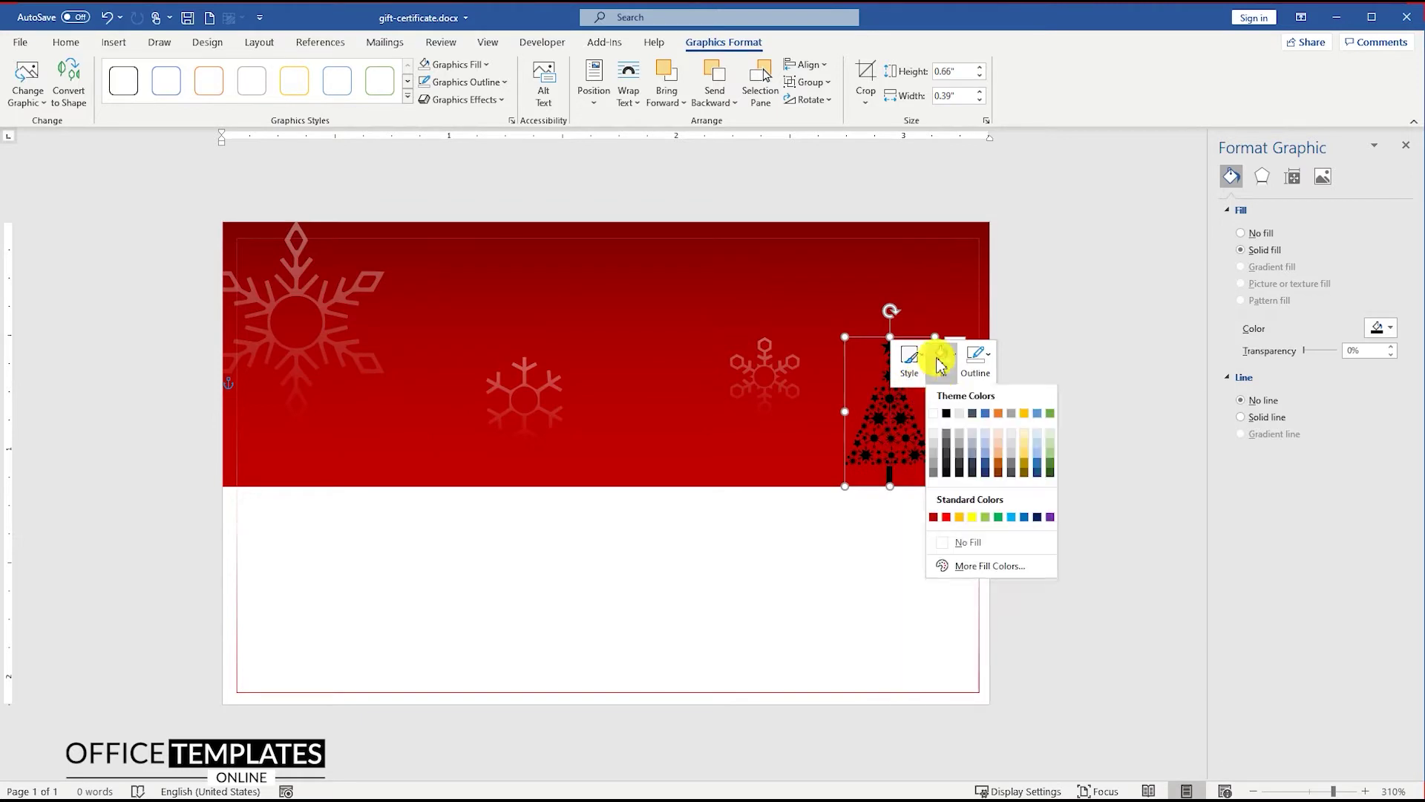
click(944, 415)
click(856, 538)
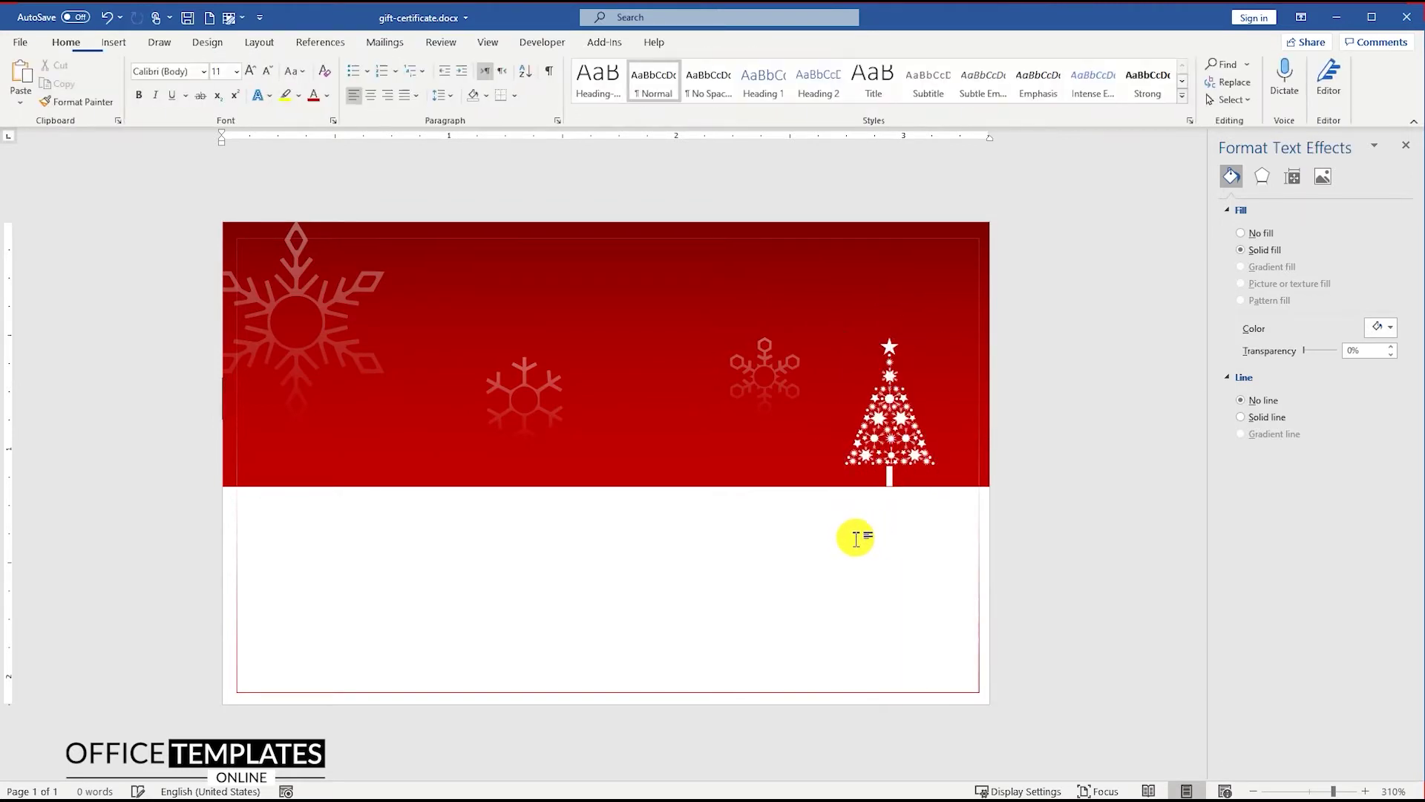
Draw a text box on the red band and type 'Gift' in it
click(112, 46)
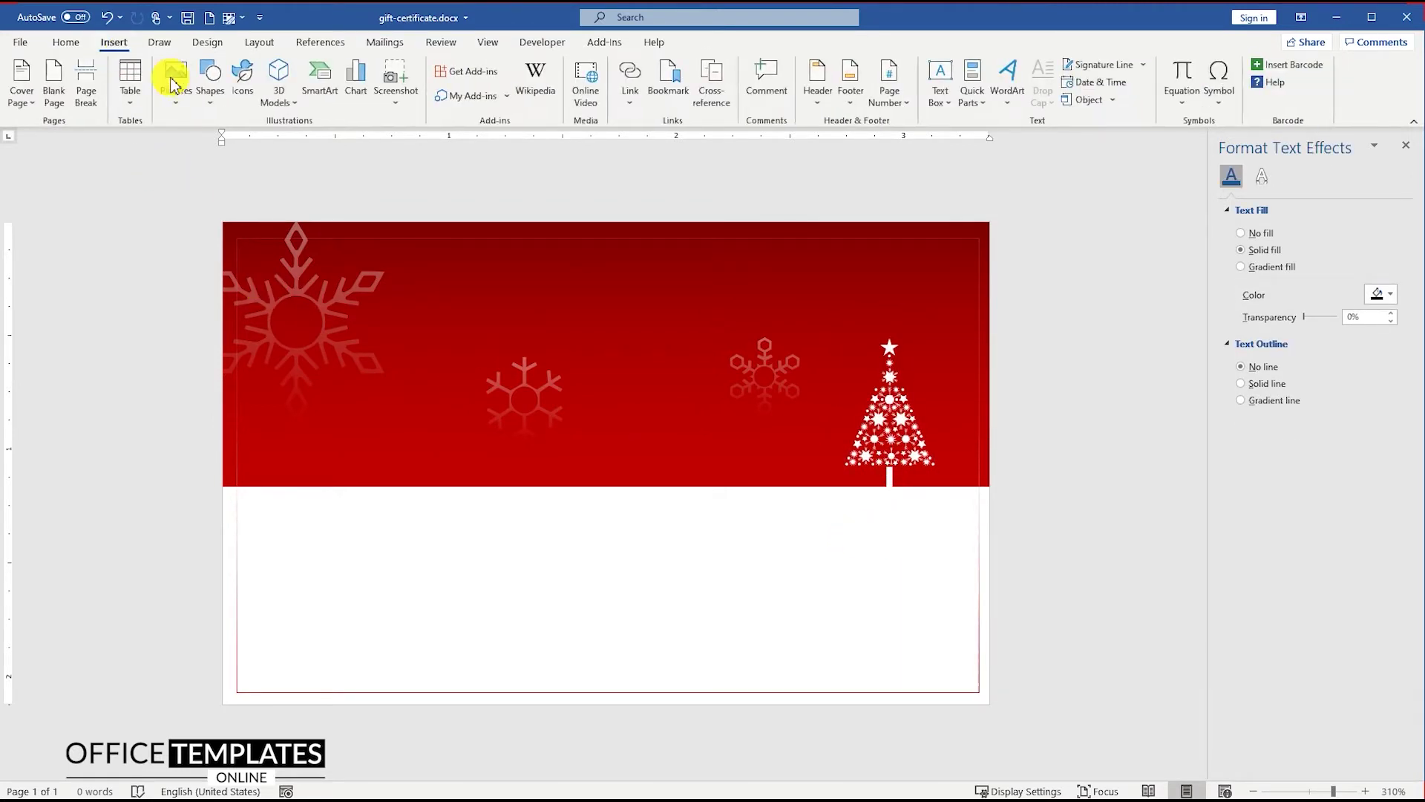
click(210, 85)
click(220, 148)
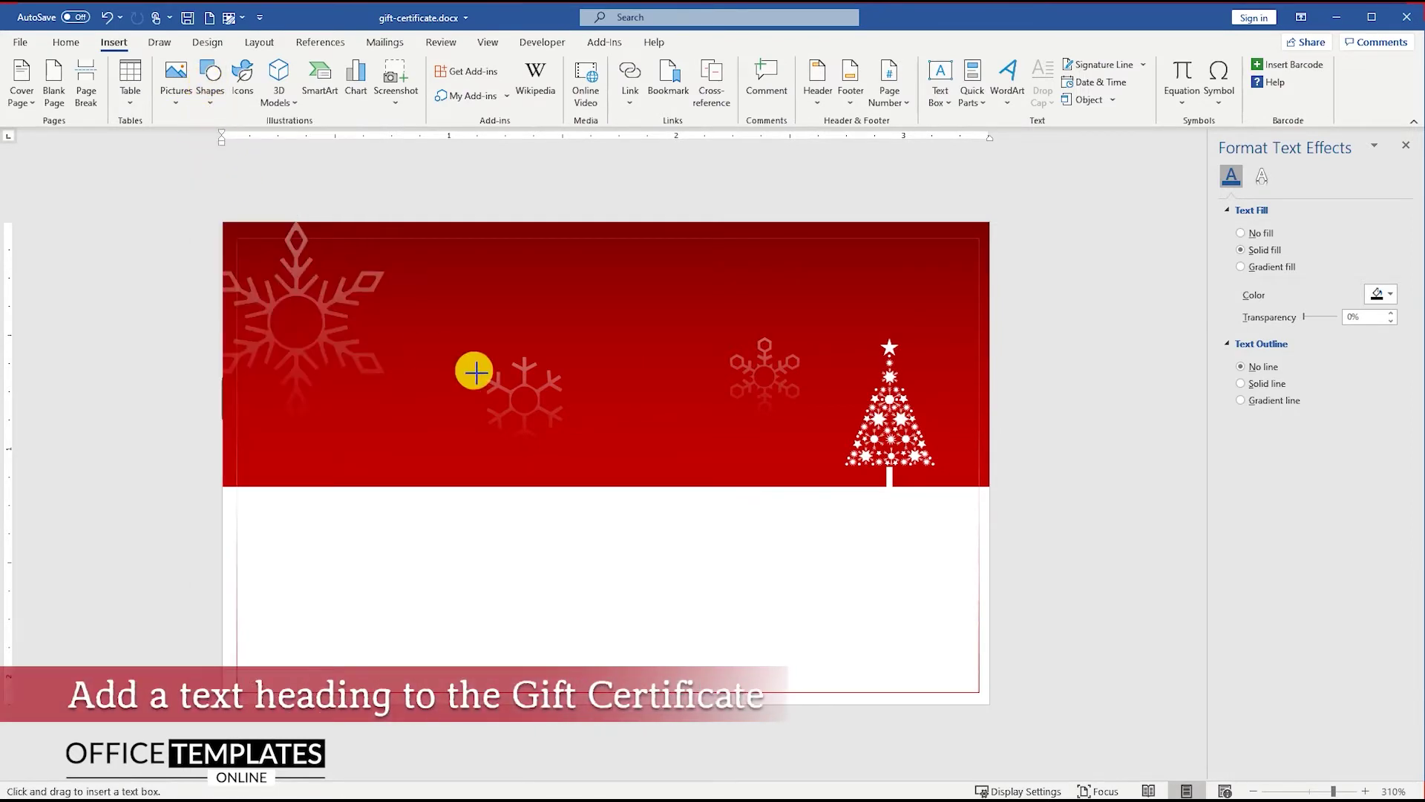
click(407, 336)
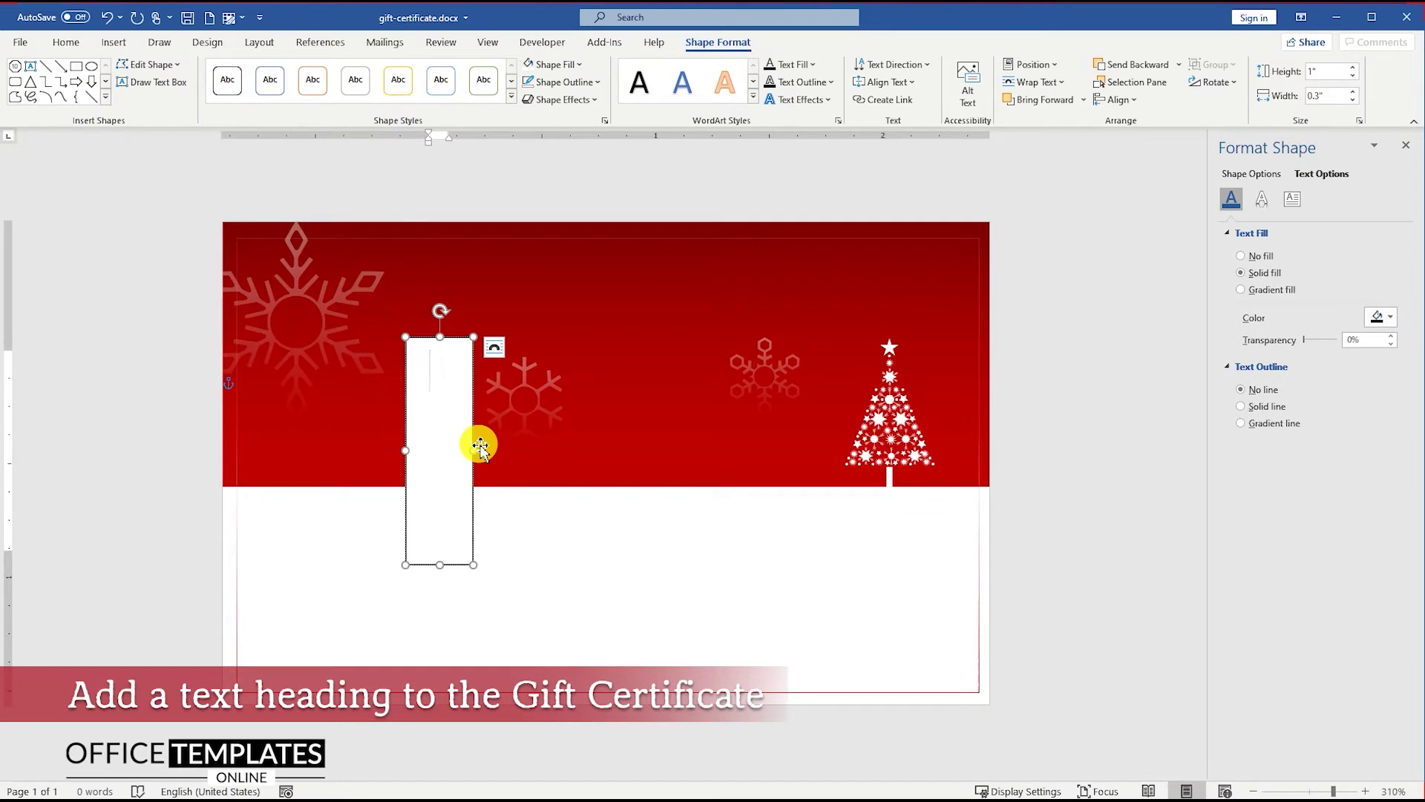
text(Gift)
Format the Gift text as white 15-point Antihistory
key(ctrl+a)
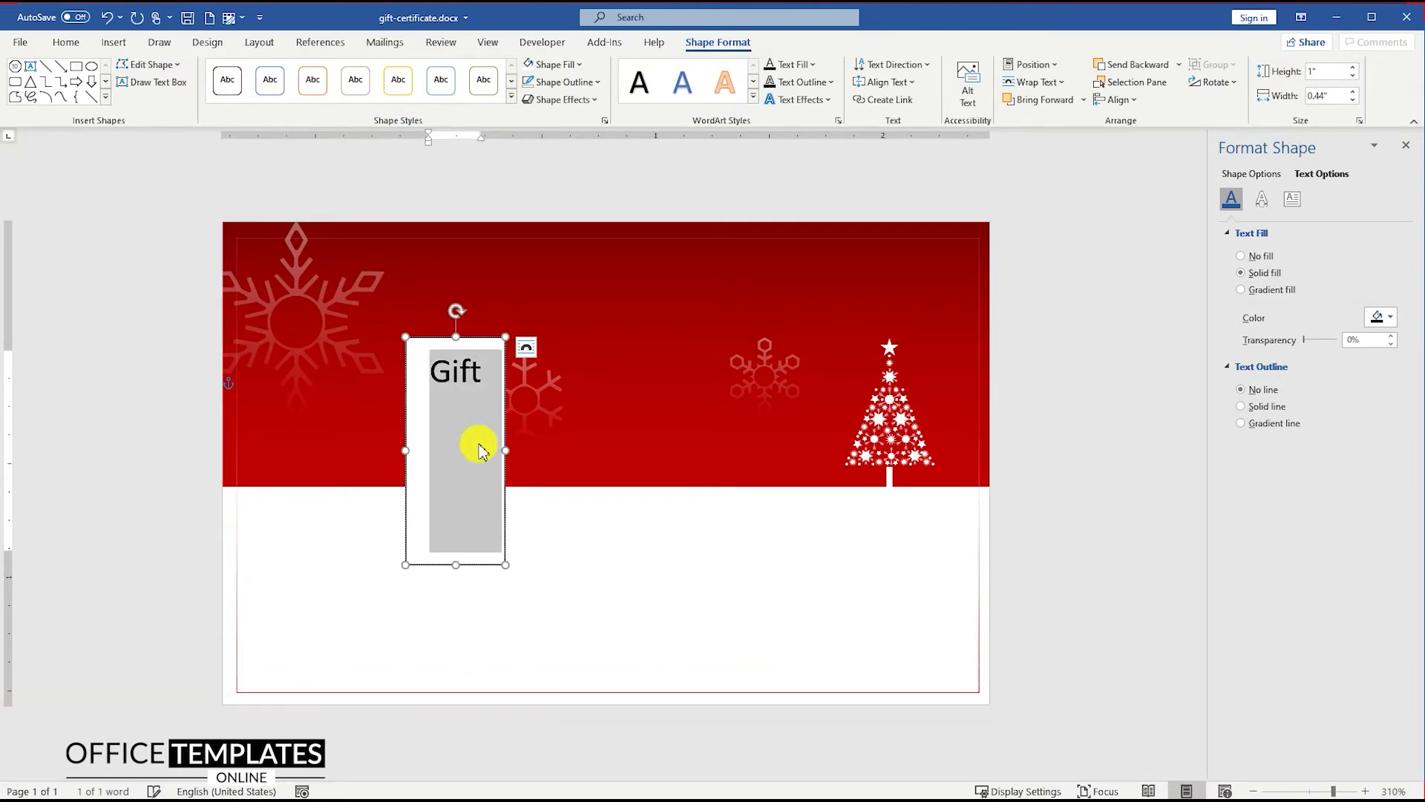
click(65, 43)
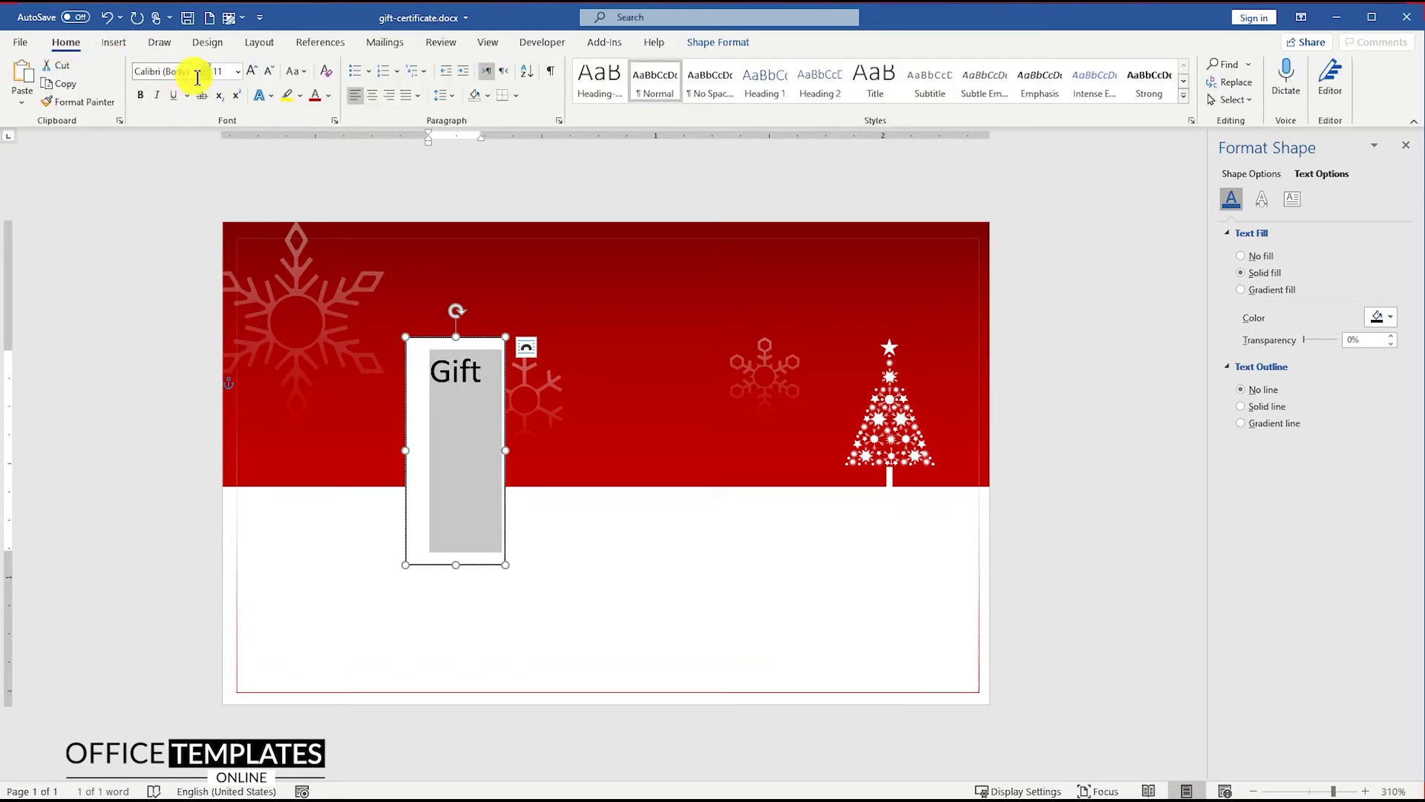
click(205, 72)
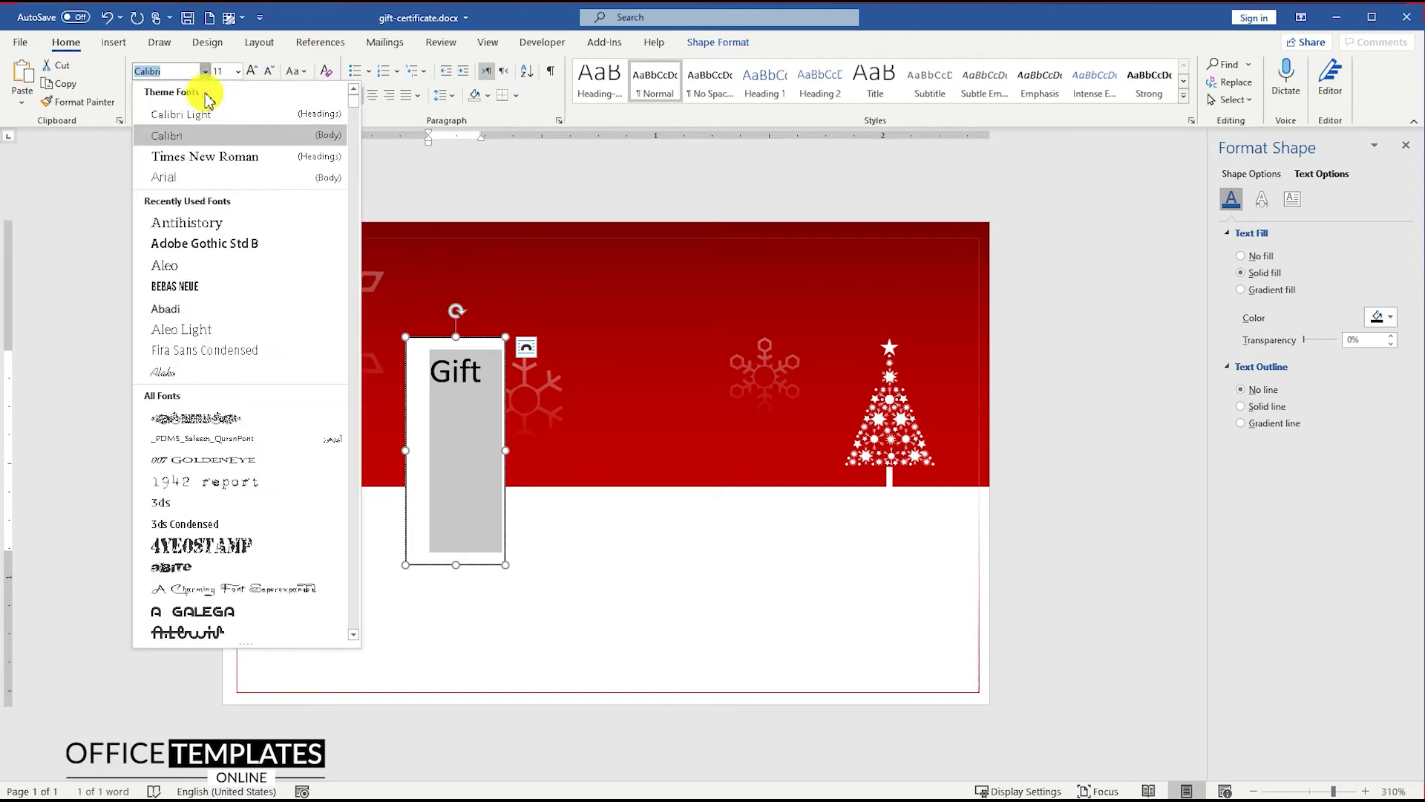
click(207, 224)
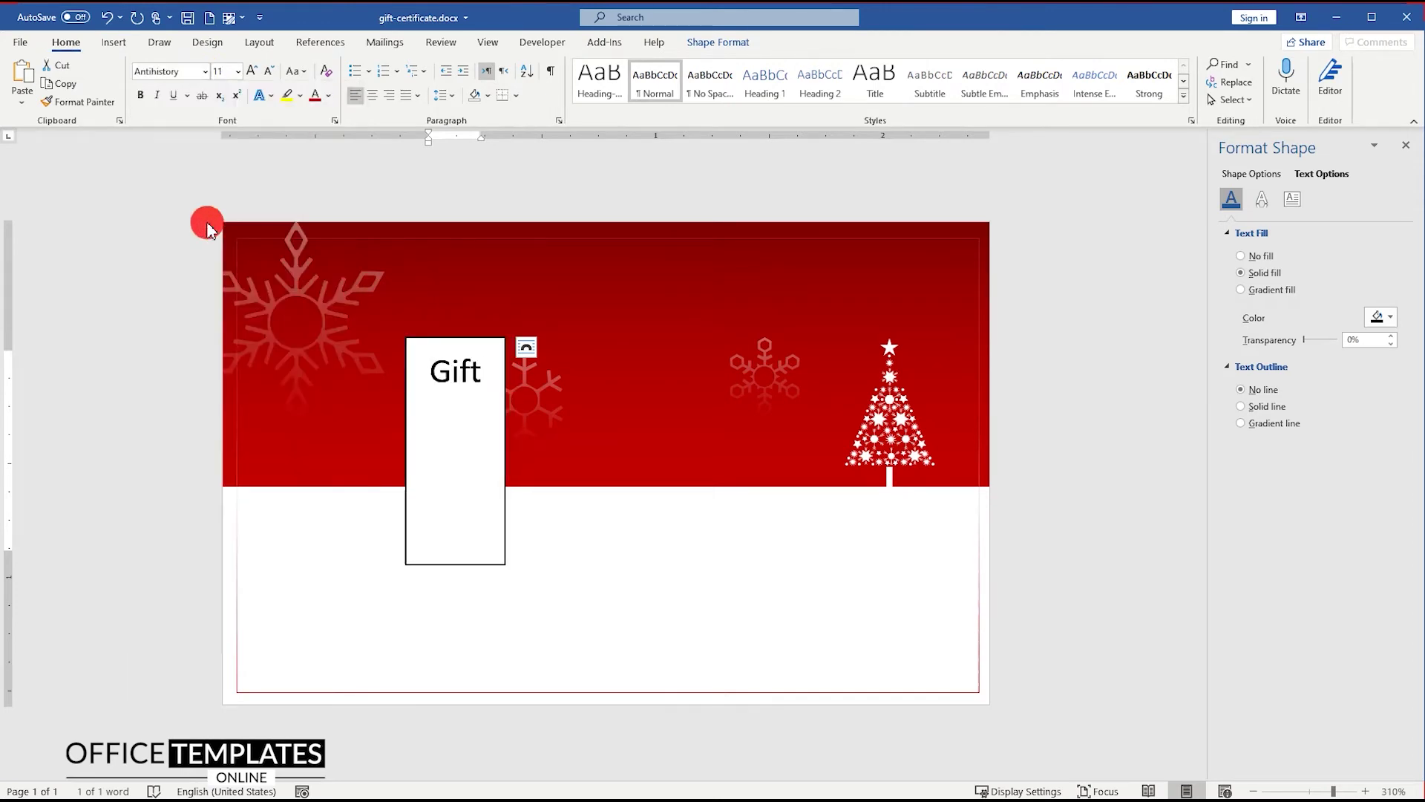
click(220, 71)
text(15)
key(Return)
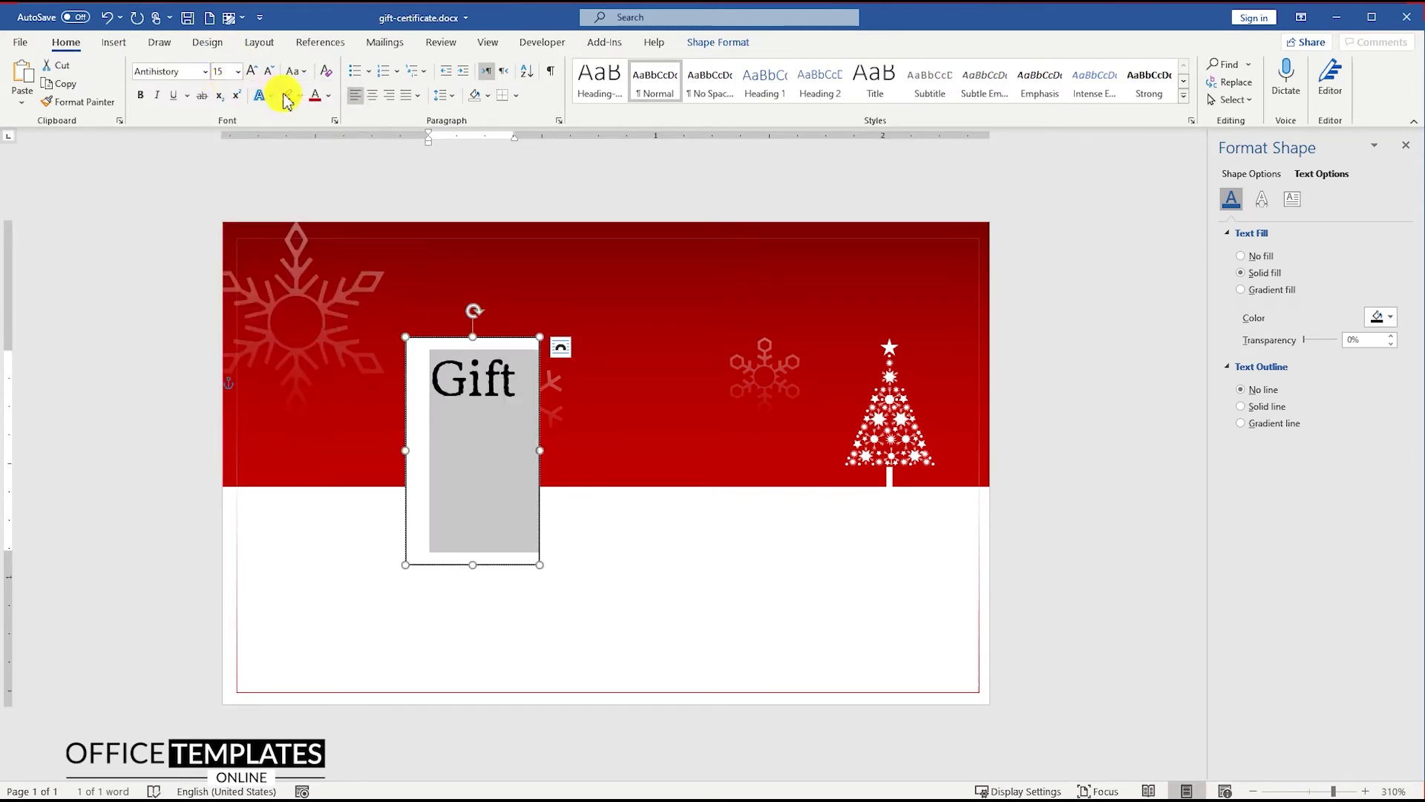
click(329, 104)
click(315, 157)
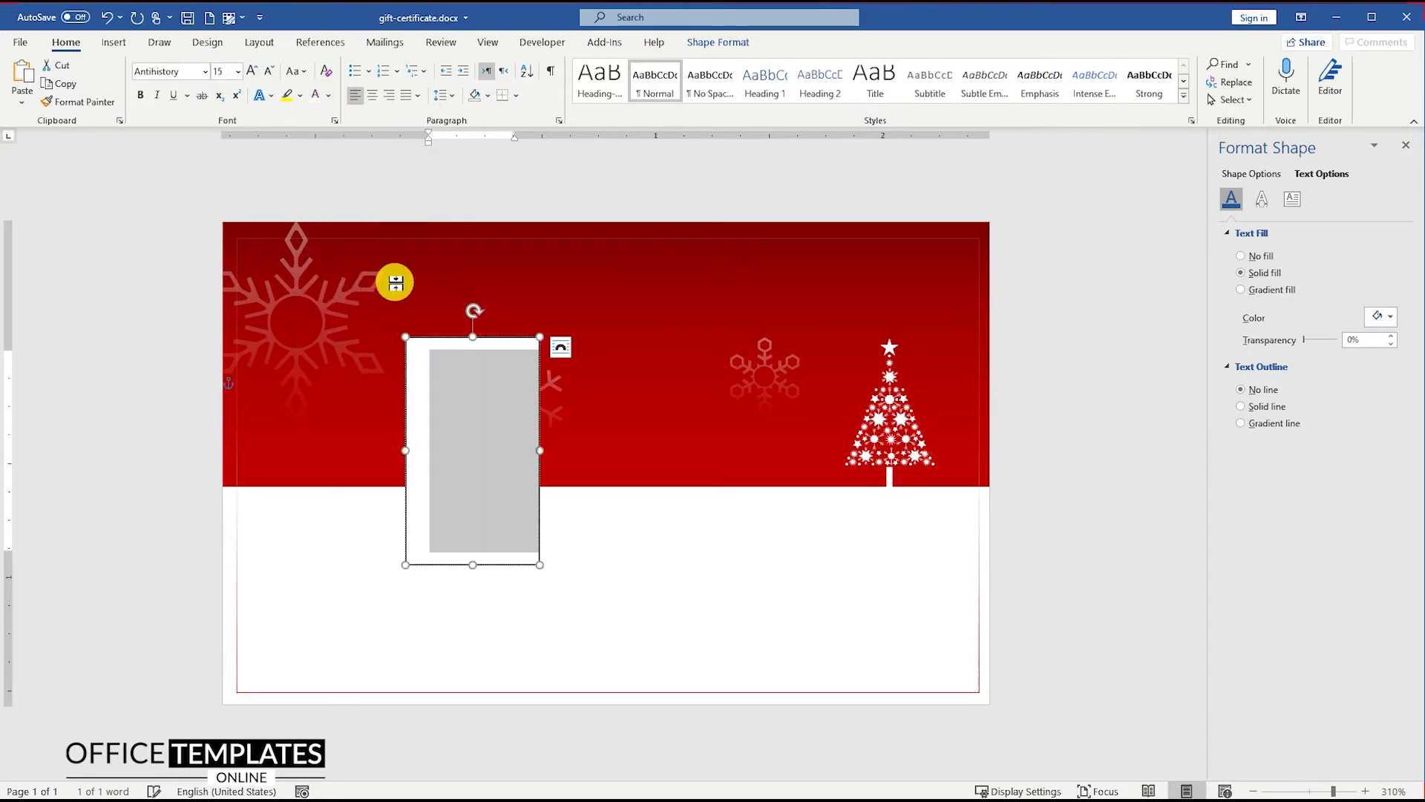
Give the Gift text box No Fill and No Outline
click(497, 343)
right_click(494, 338)
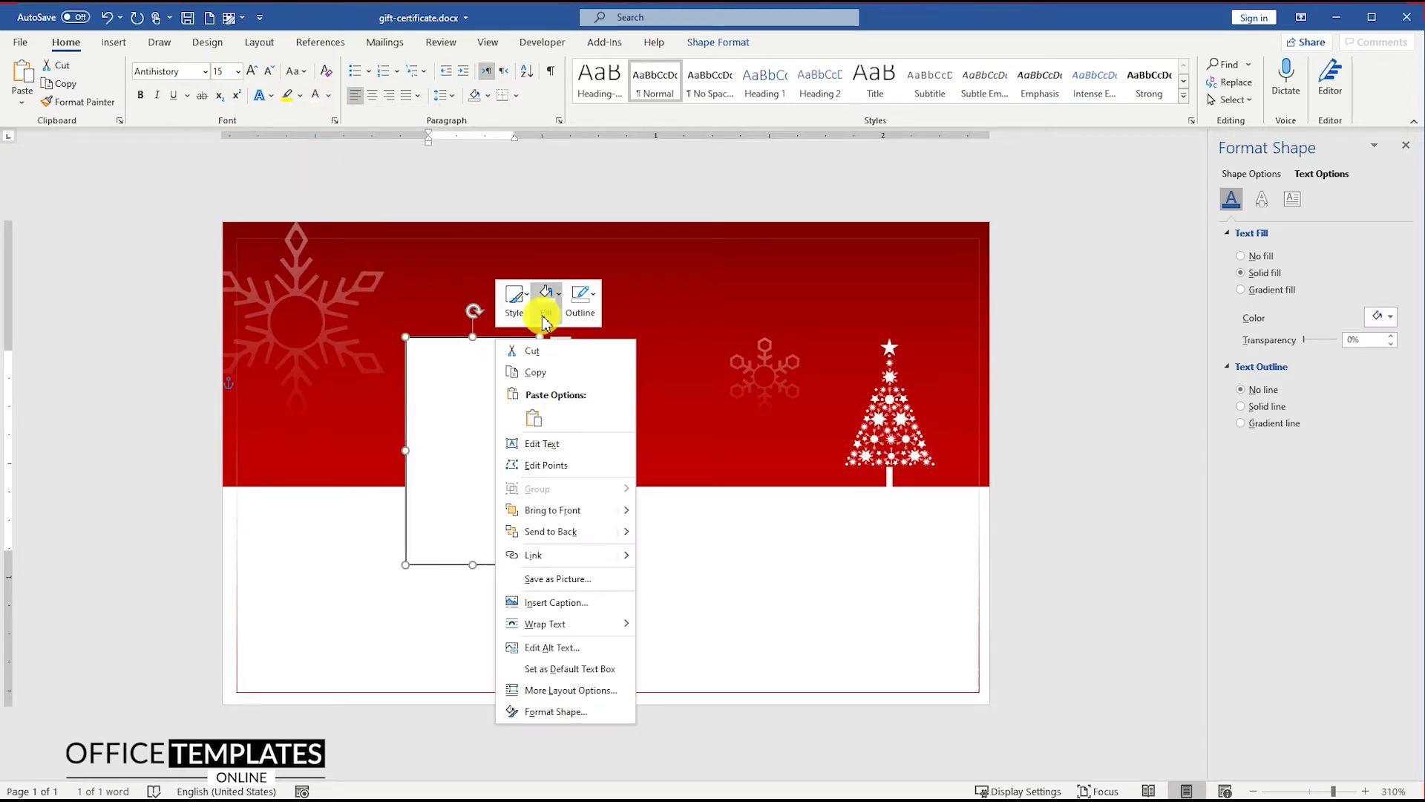
click(547, 300)
click(566, 481)
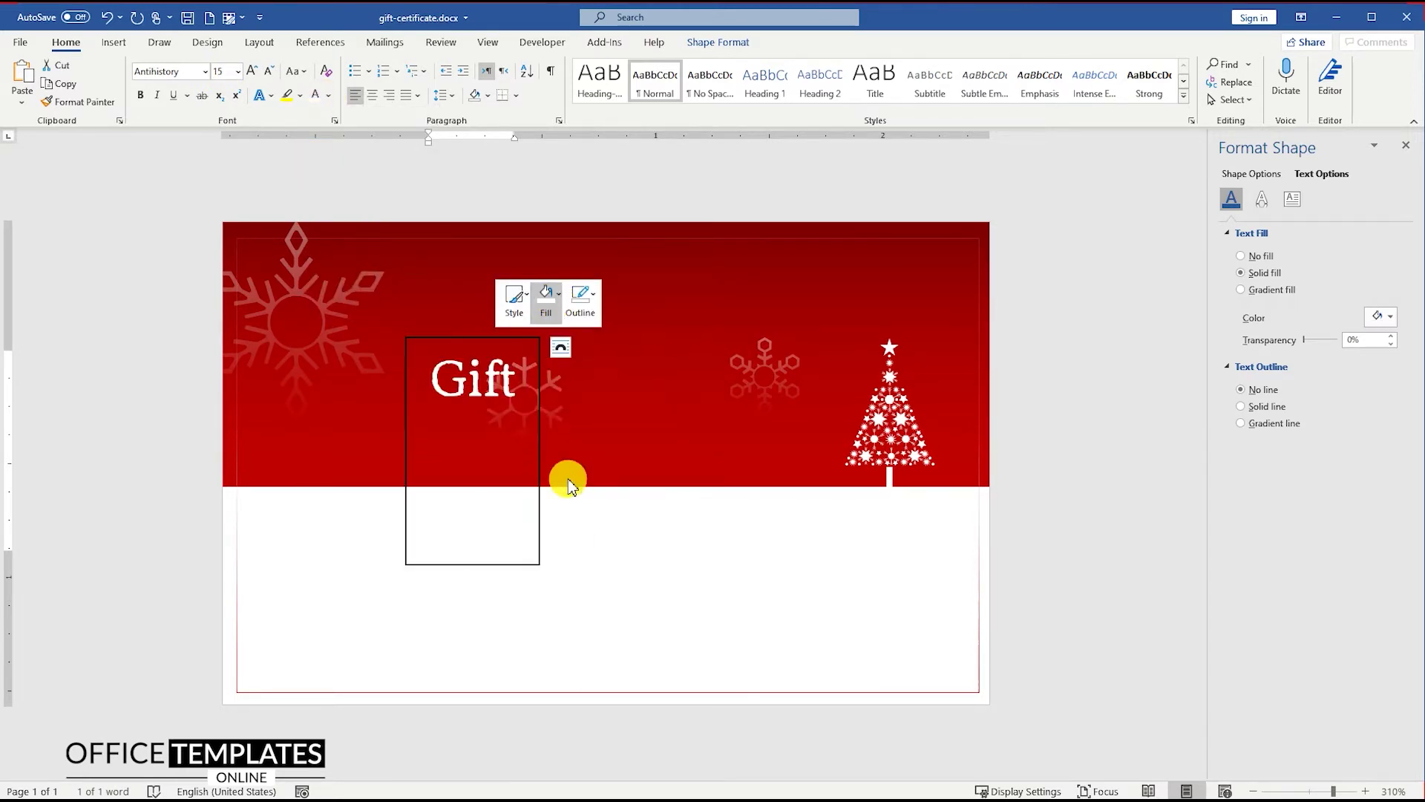
click(583, 299)
click(608, 484)
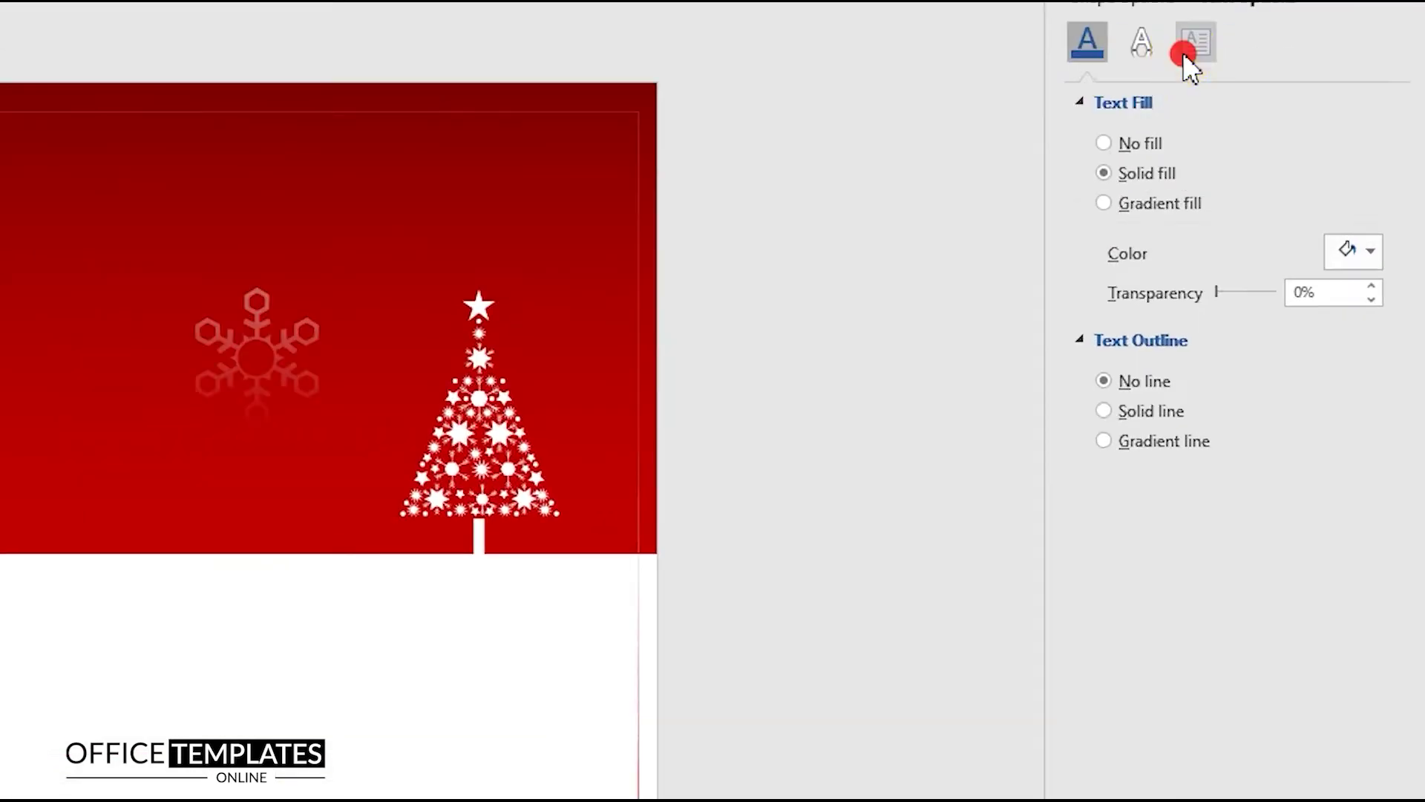
Zero the box's margins, remove space after, shrink it to fit, and move it toward centre
click(1292, 198)
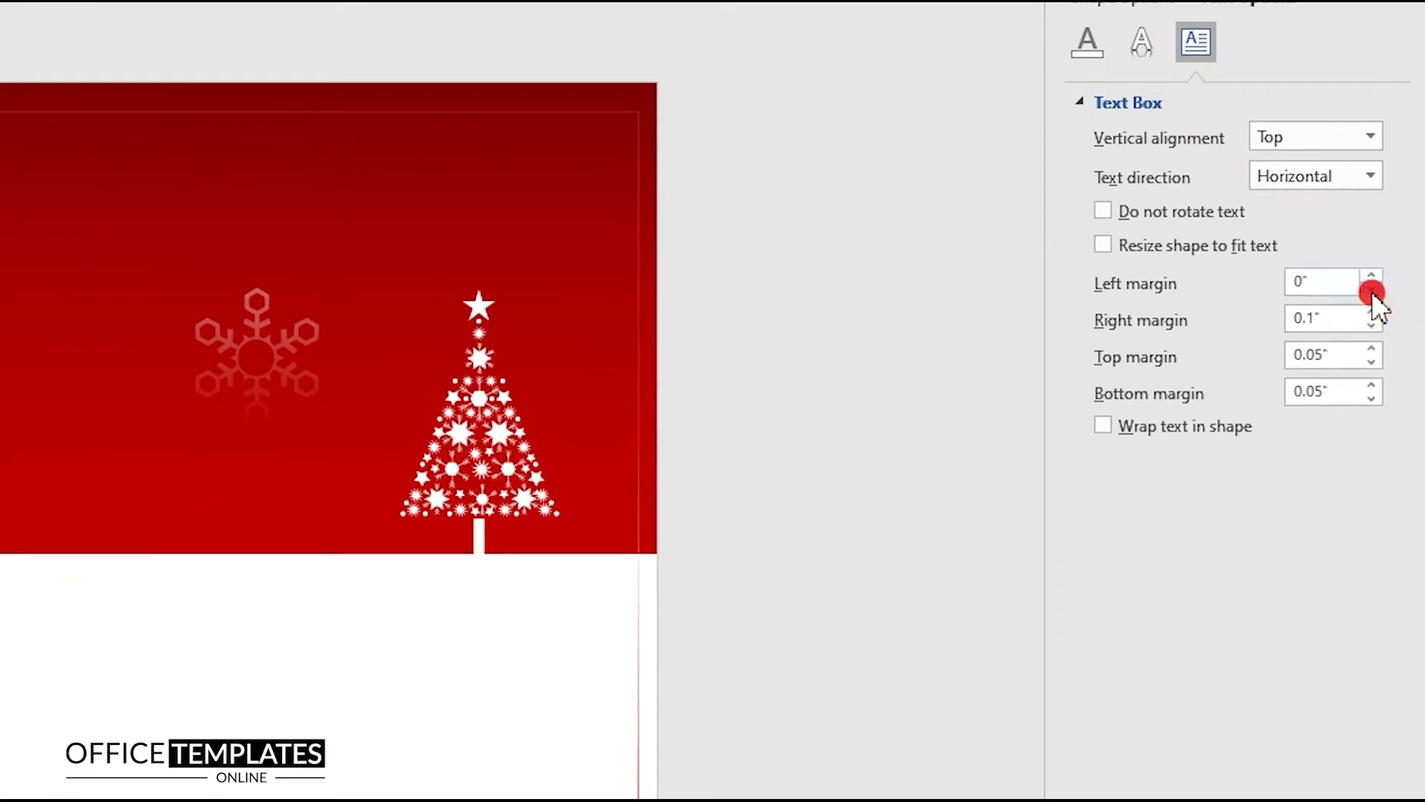
click(1371, 325)
click(1371, 361)
click(1372, 399)
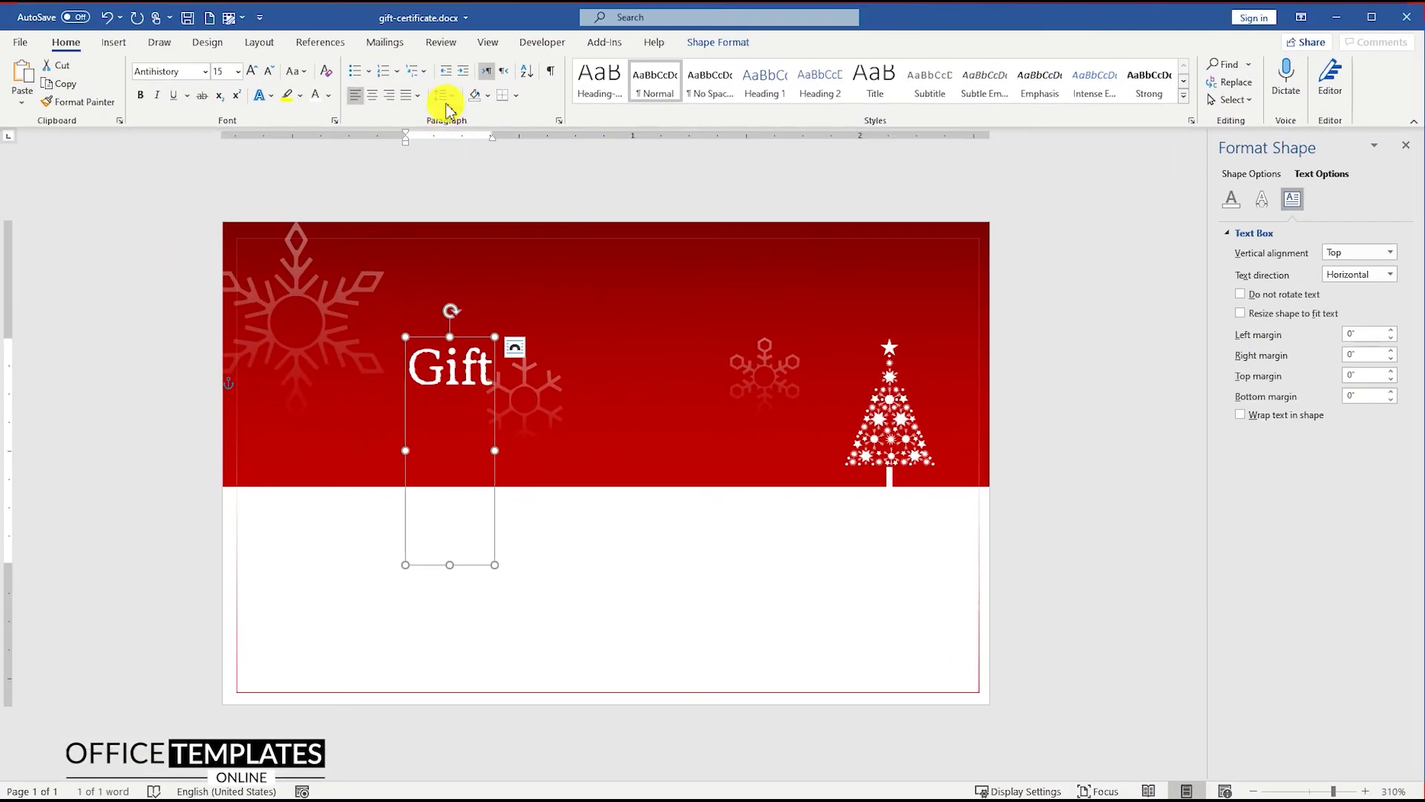
click(444, 96)
click(497, 290)
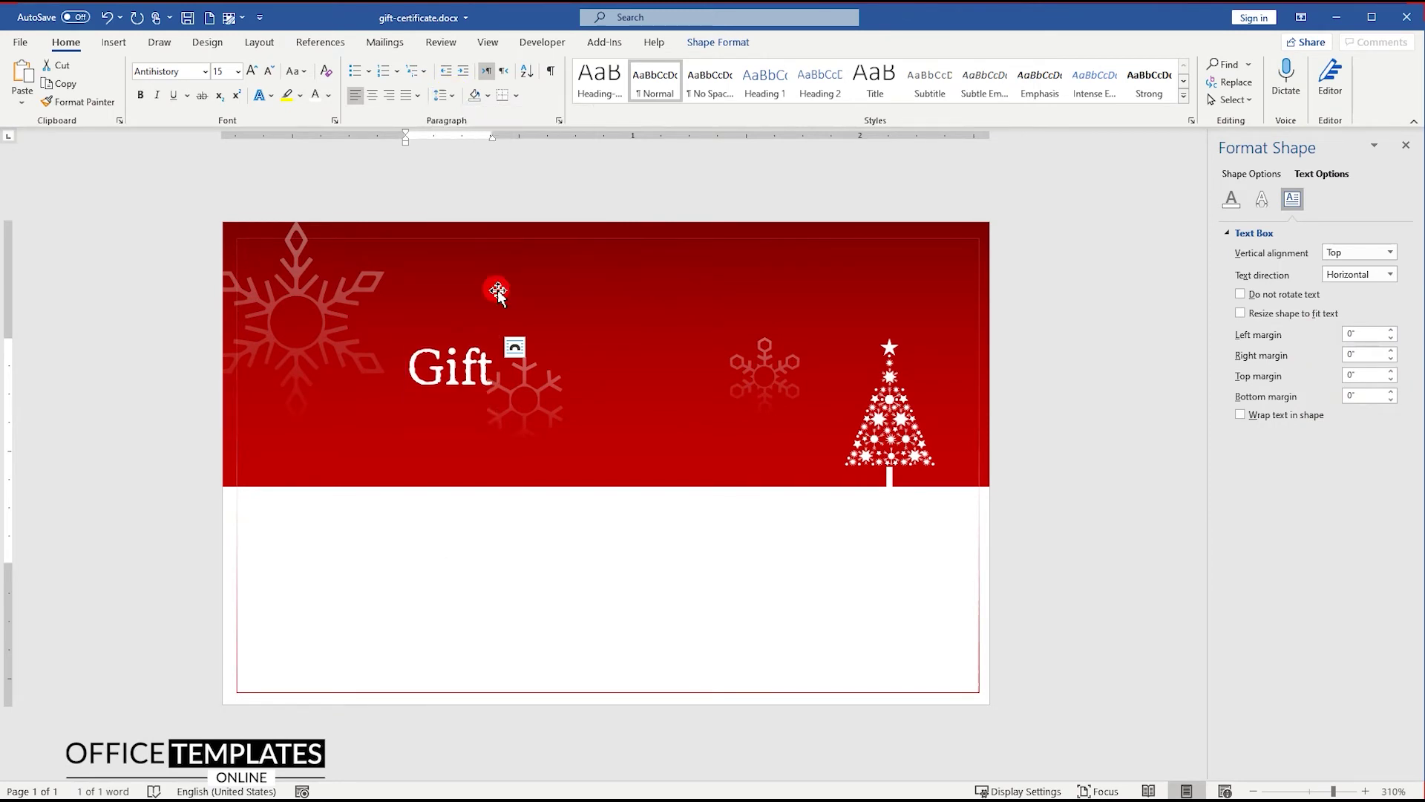
drag(451, 563, 452, 391)
drag(470, 344, 616, 371)
Change the lower copy to 'CERTIFICATE', set Gift to 28 pt, and make its box taller
click(589, 407)
double_click(586, 419)
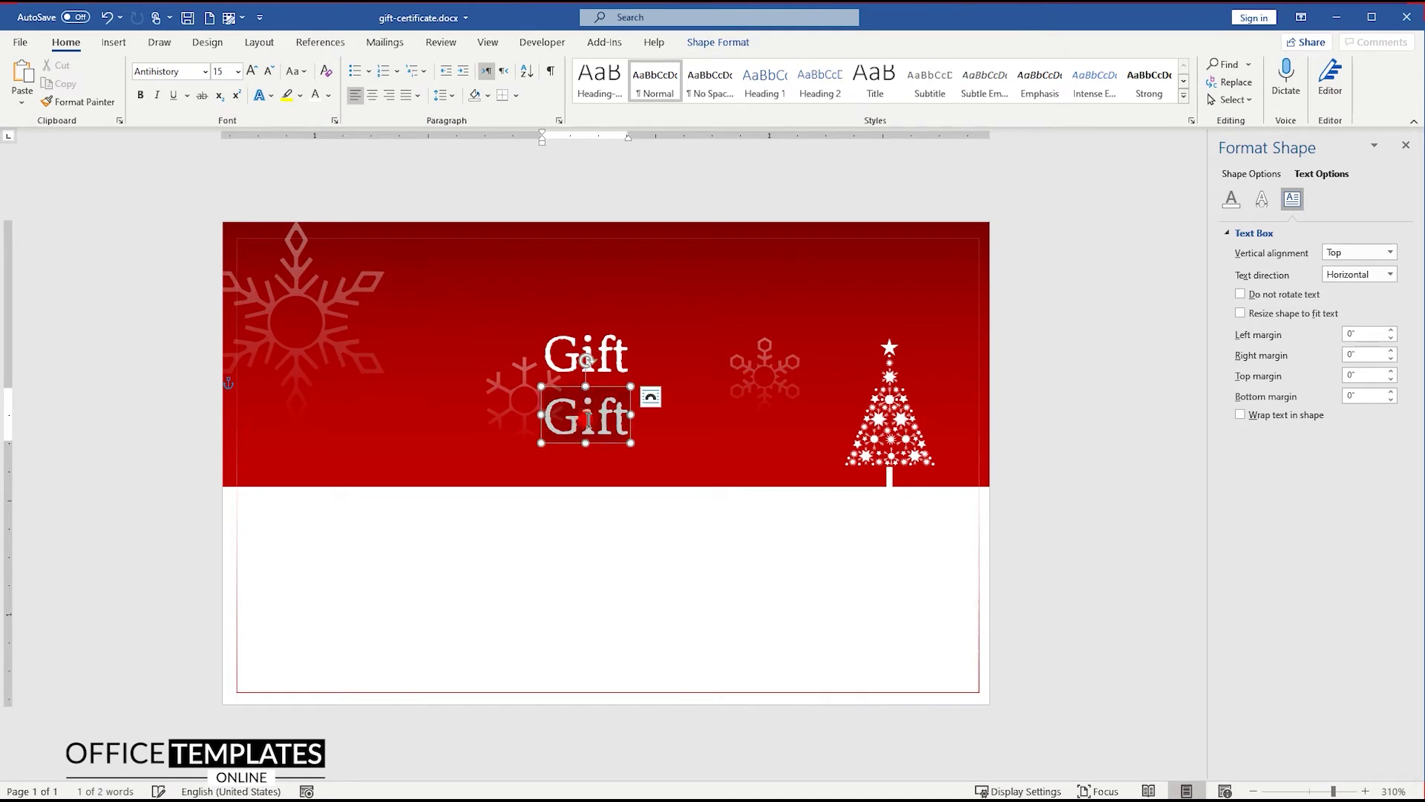
text(CERTIFICATE)
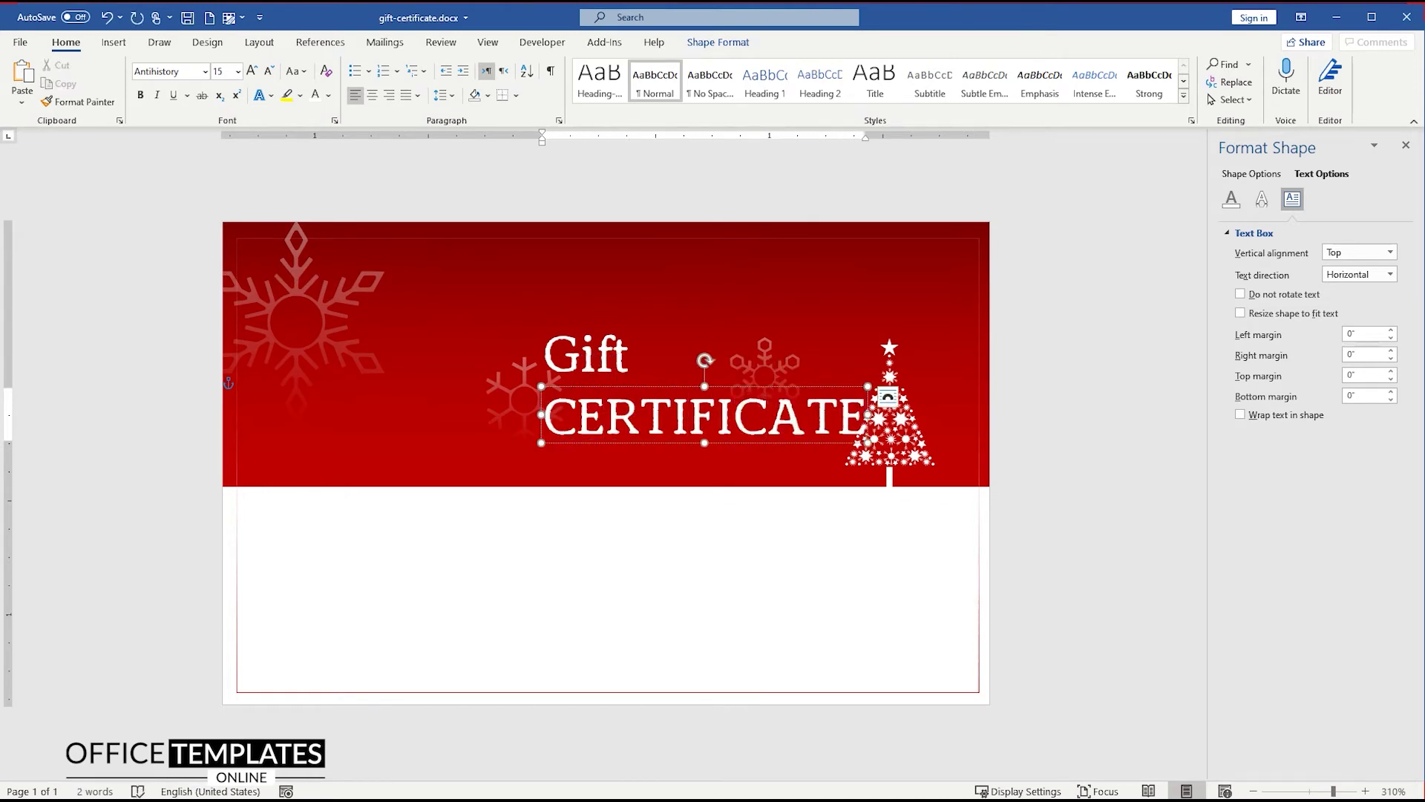
double_click(586, 355)
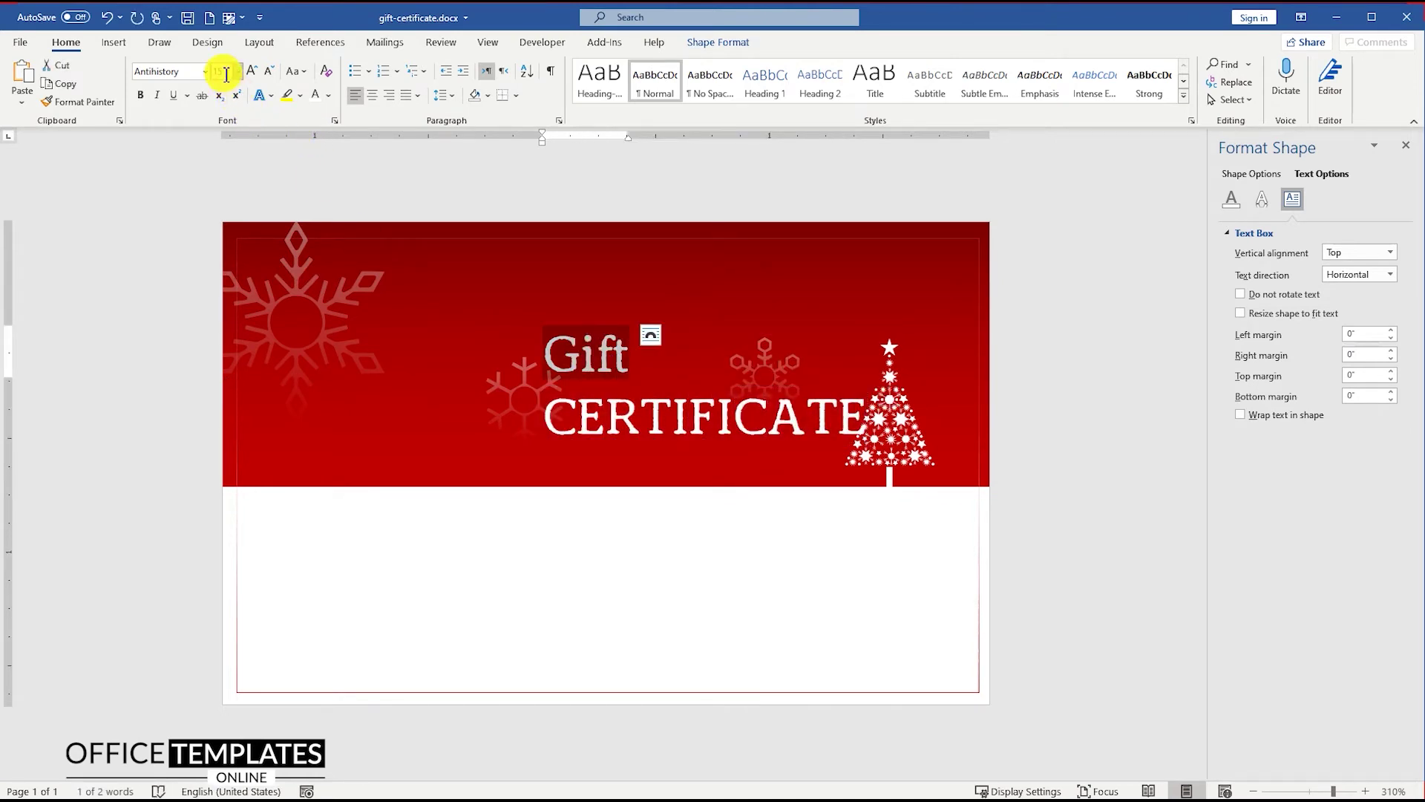
text(28)
key(Return)
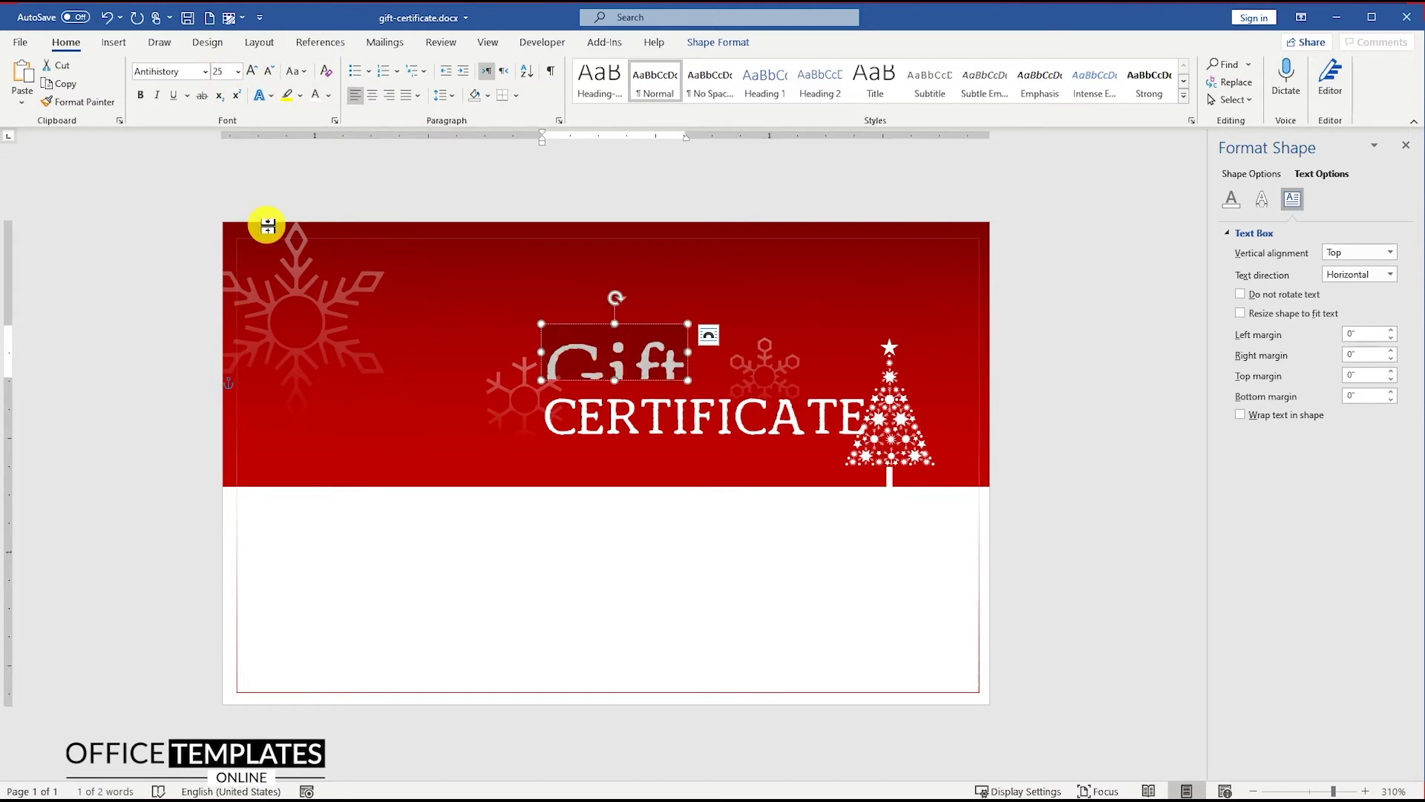
drag(599, 289, 605, 297)
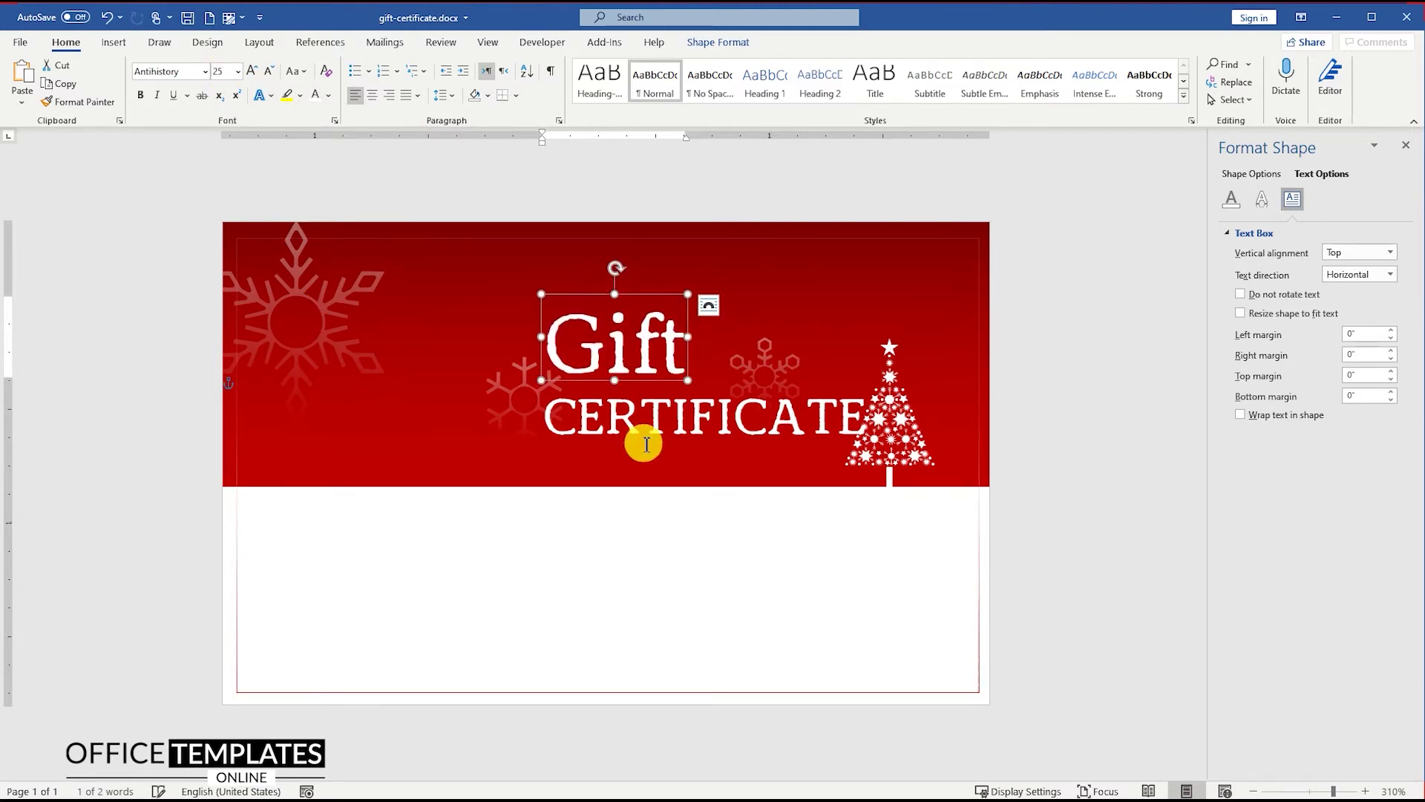
Align Center both title boxes, move them toward page centre, and nudge Gift down
shift+click(614, 416)
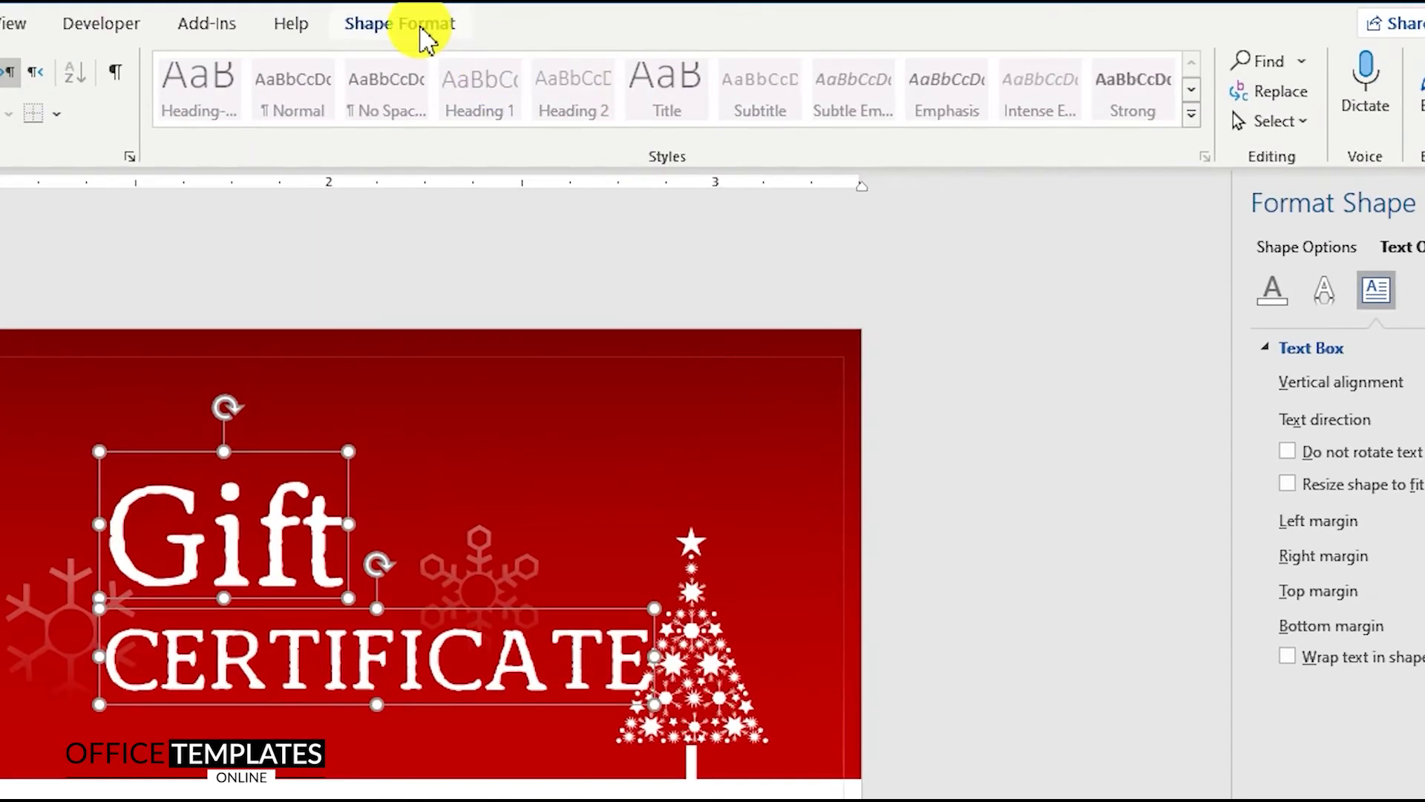
click(422, 28)
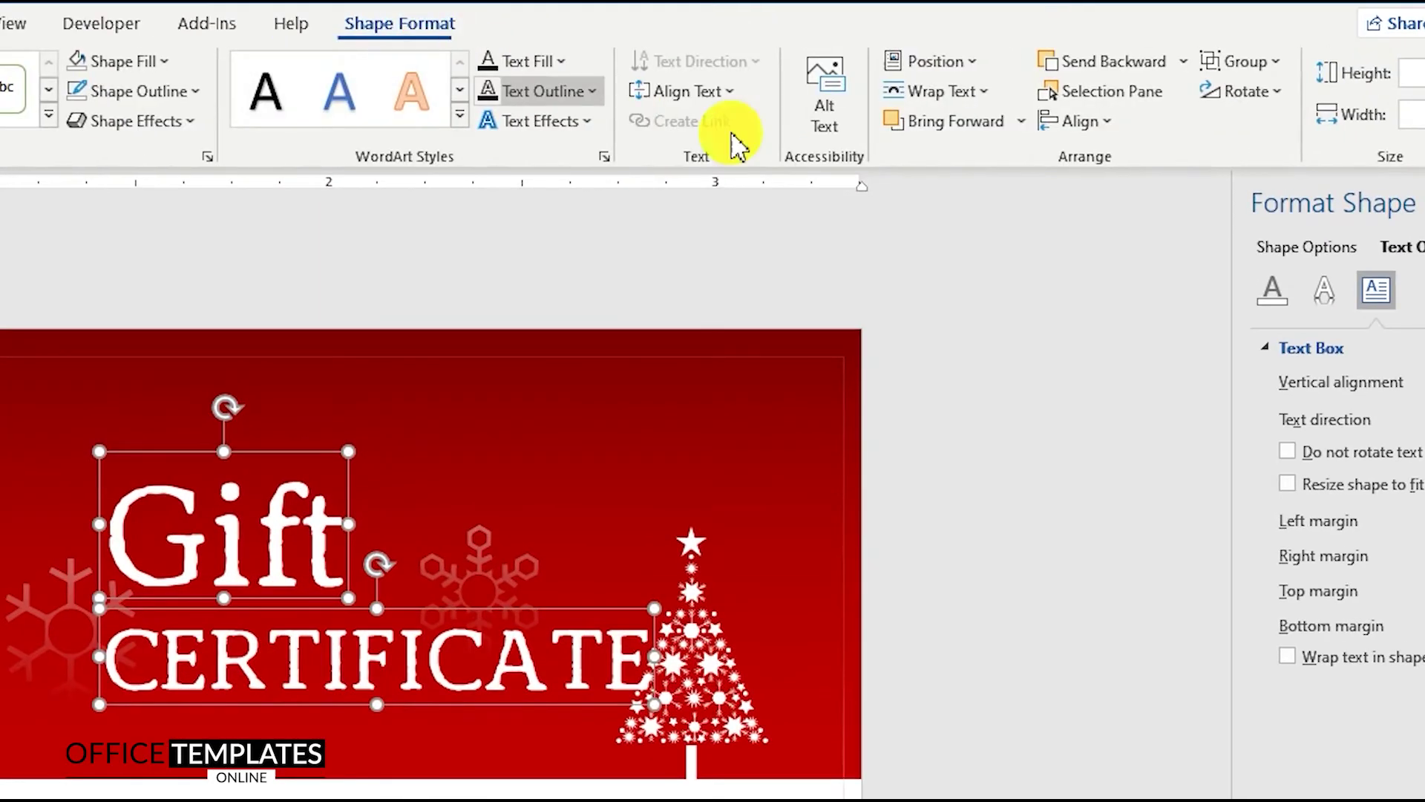
click(1087, 123)
click(1139, 195)
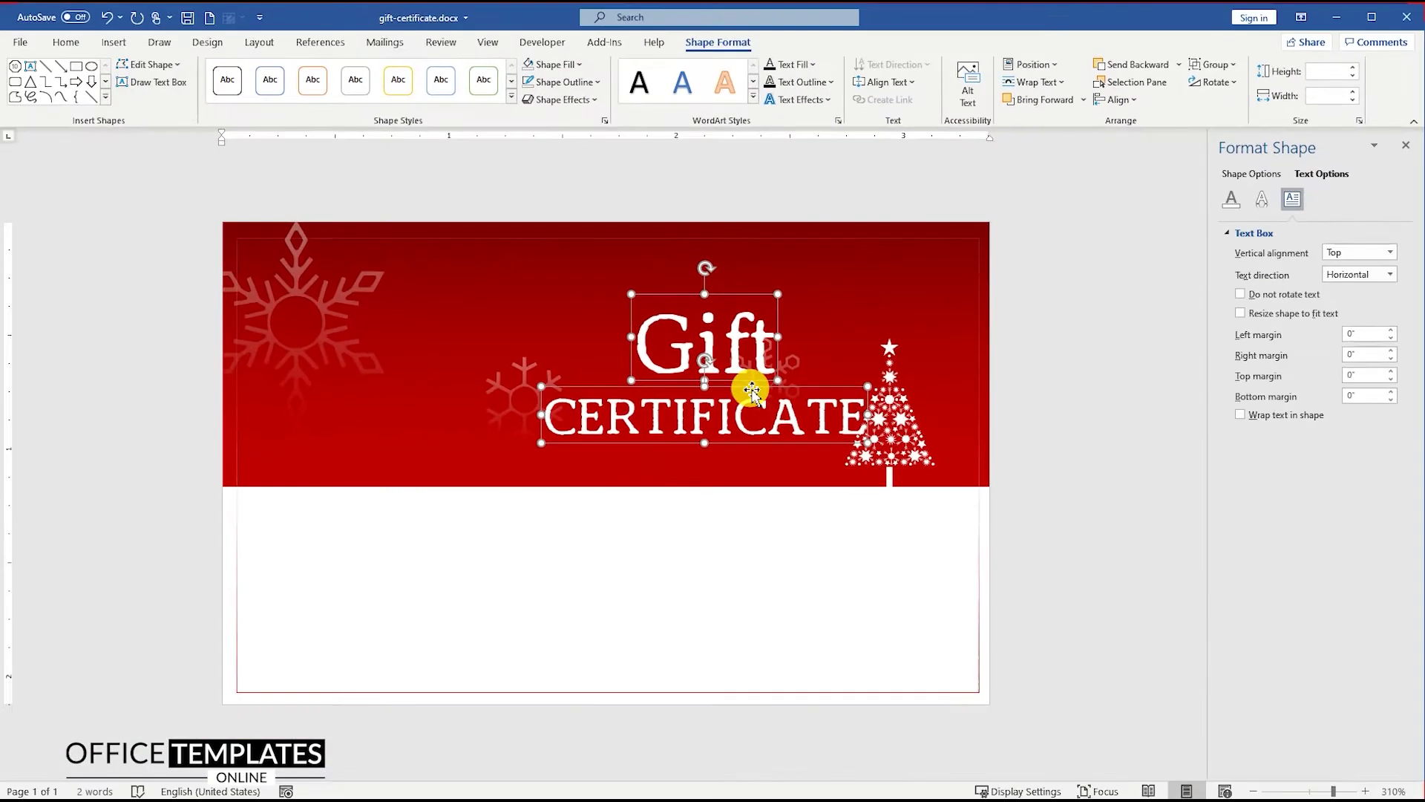
drag(752, 390, 650, 430)
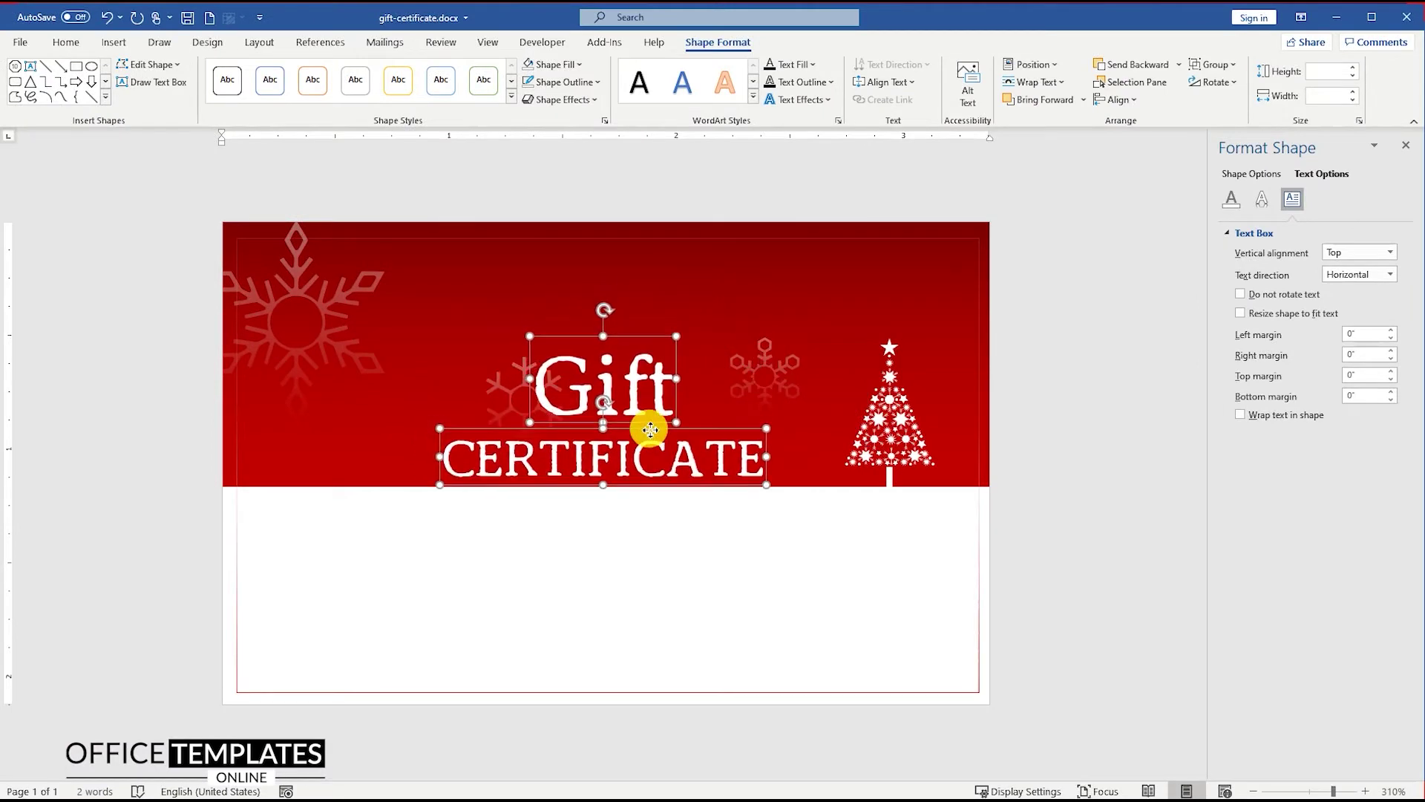
click(633, 375)
drag(632, 342, 633, 357)
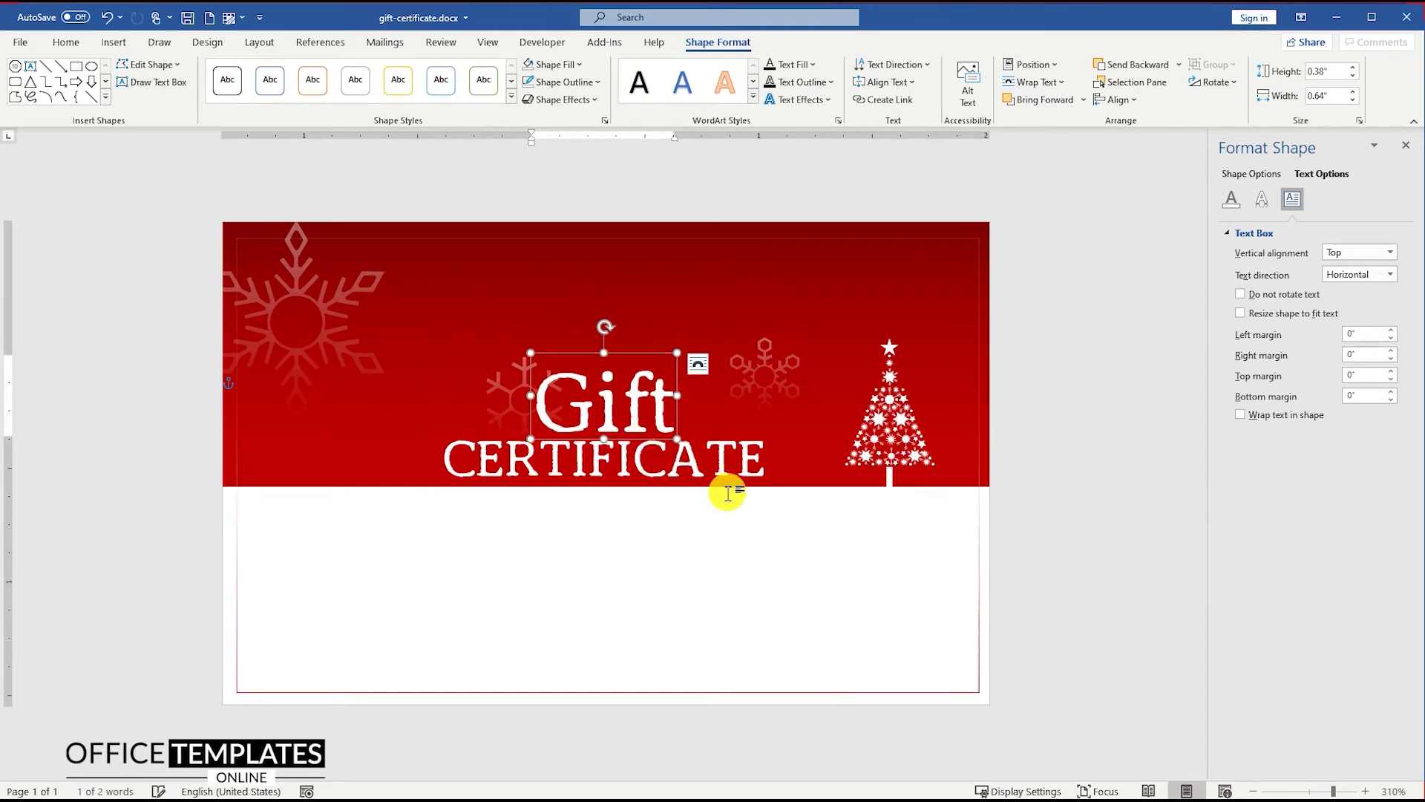
Copy the CERTIFICATE box to the banner's top, then widen and heighten it
click(1028, 438)
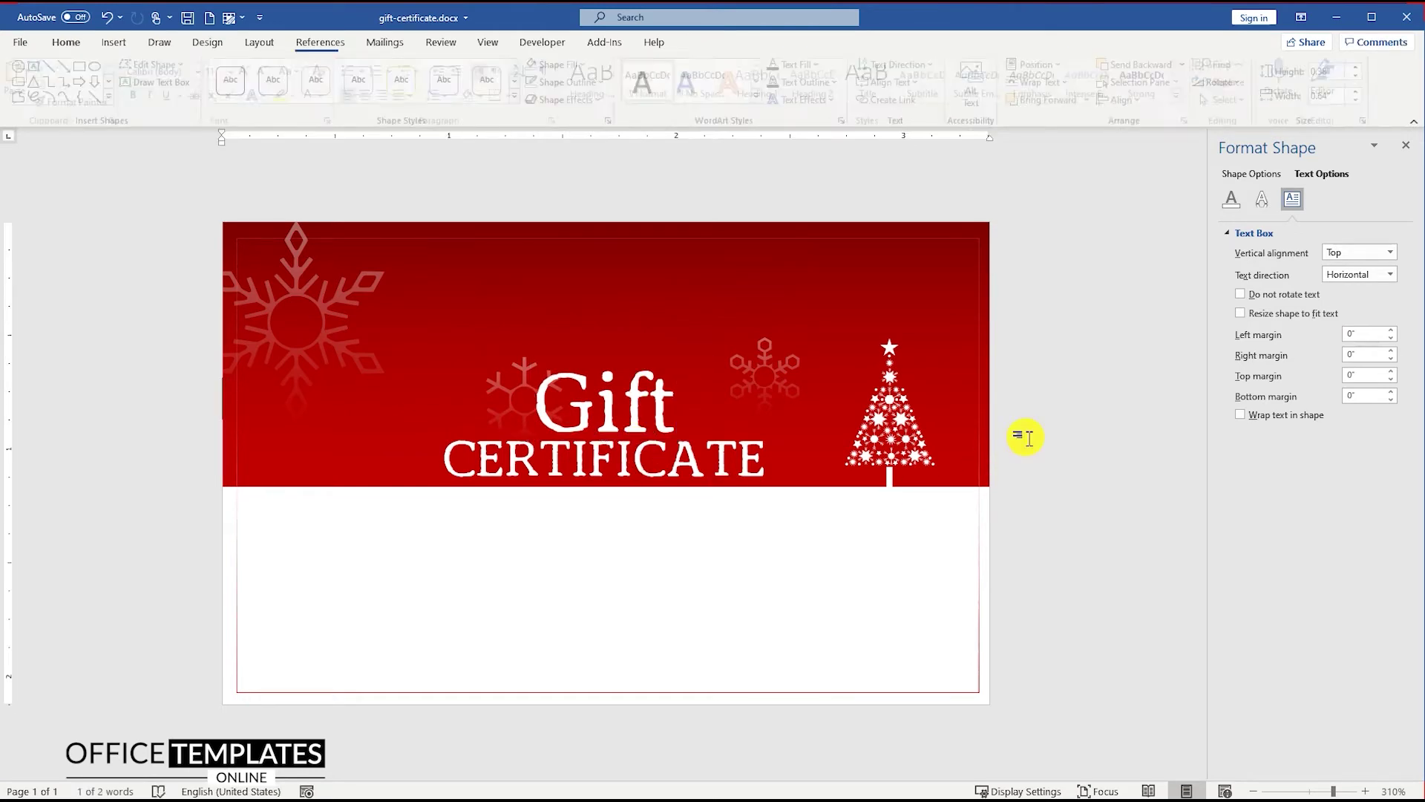
click(595, 466)
drag(524, 438, 376, 232)
drag(588, 266, 962, 288)
drag(613, 294, 614, 339)
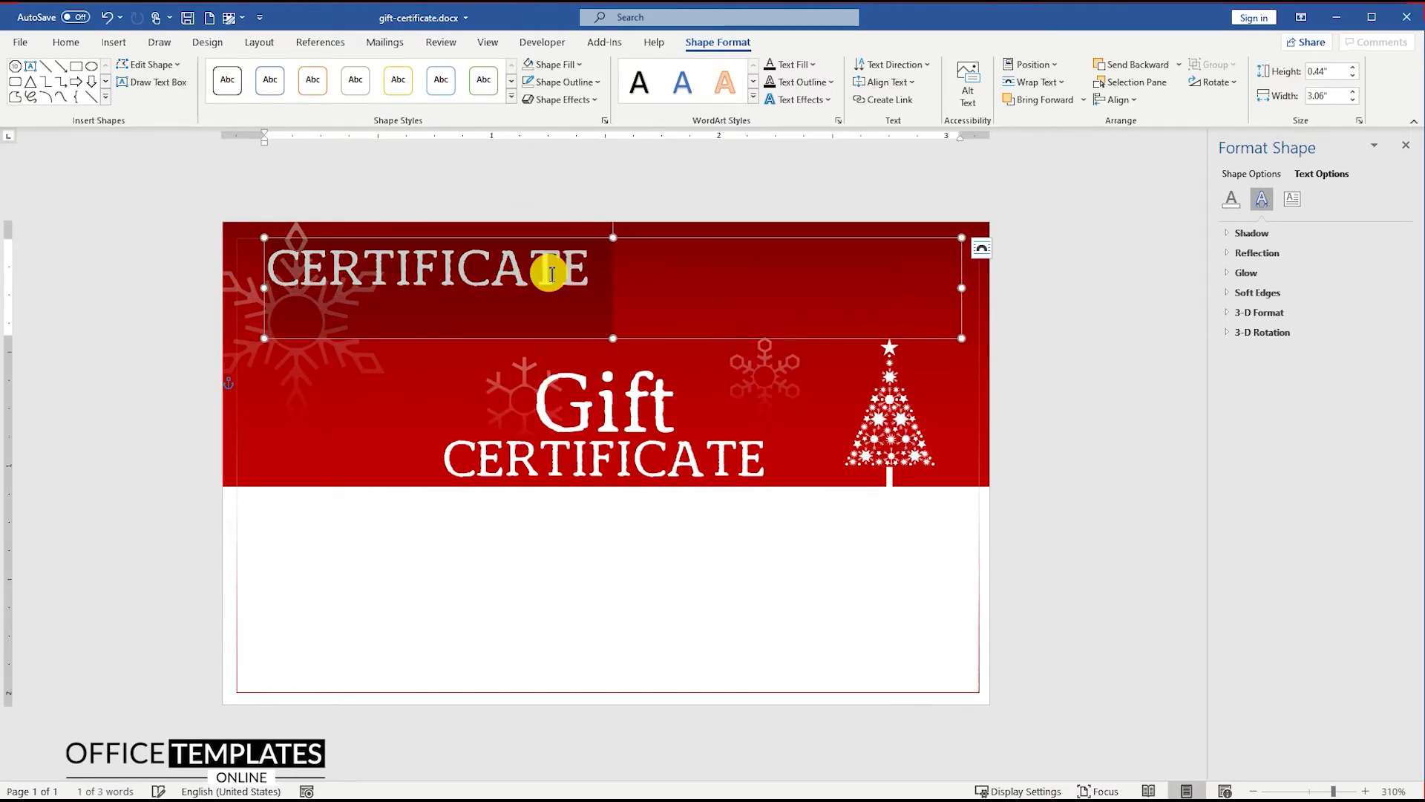
Type the 5-pt 'A gift for ___ From ___' and centred 'Date ___ No ___' lines, spacing 2.5
click(84, 49)
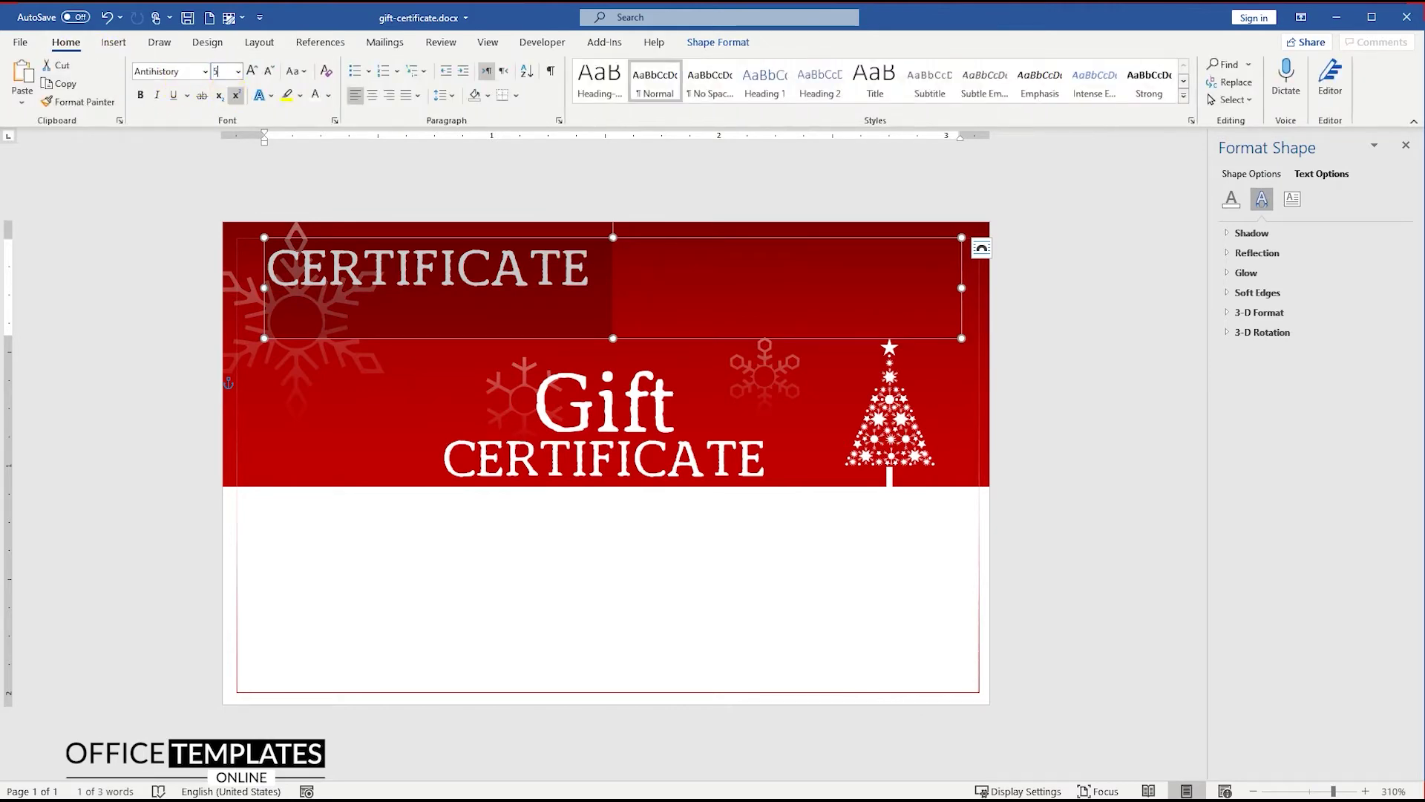
text(5)
click(229, 93)
text(A gift for ______________________________ From ______________)
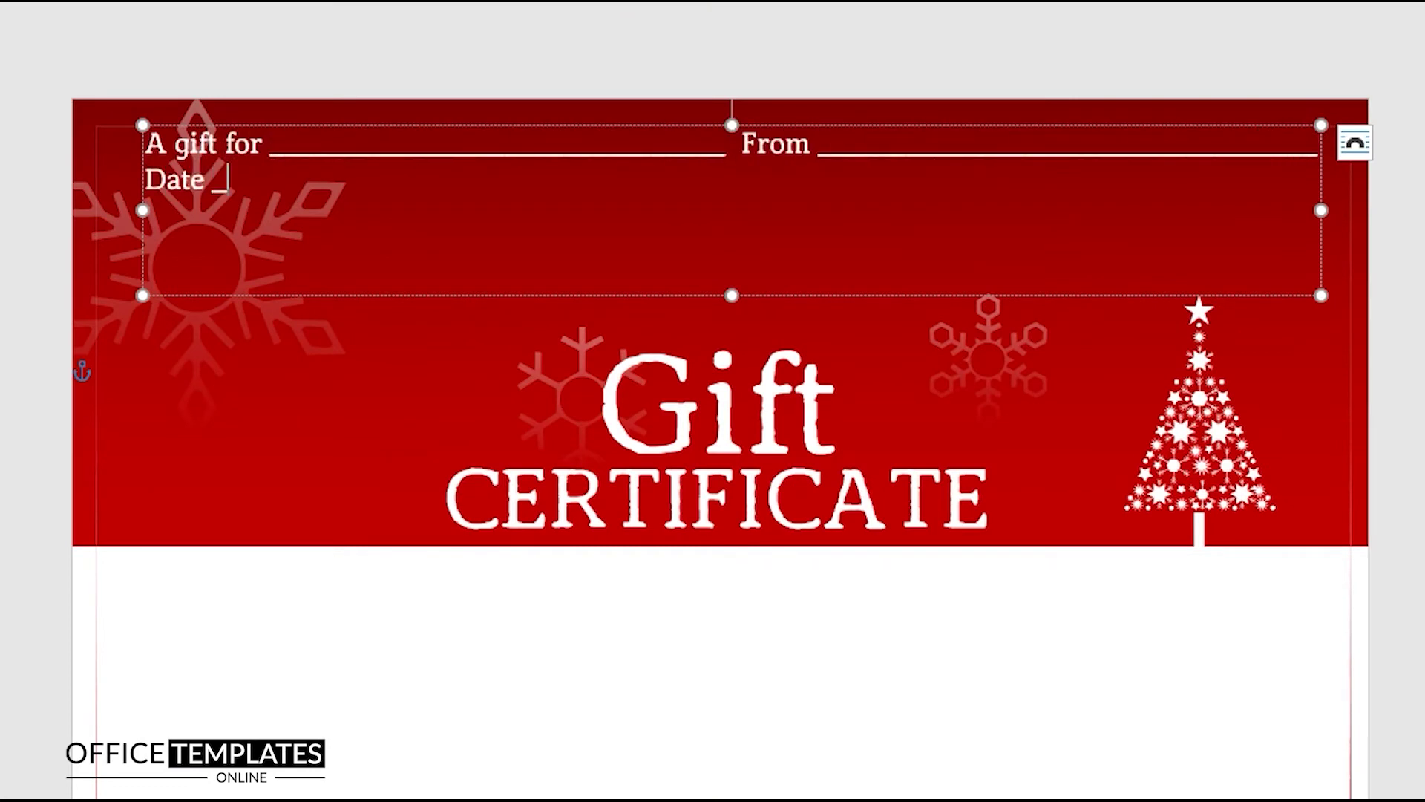
text(__________________)
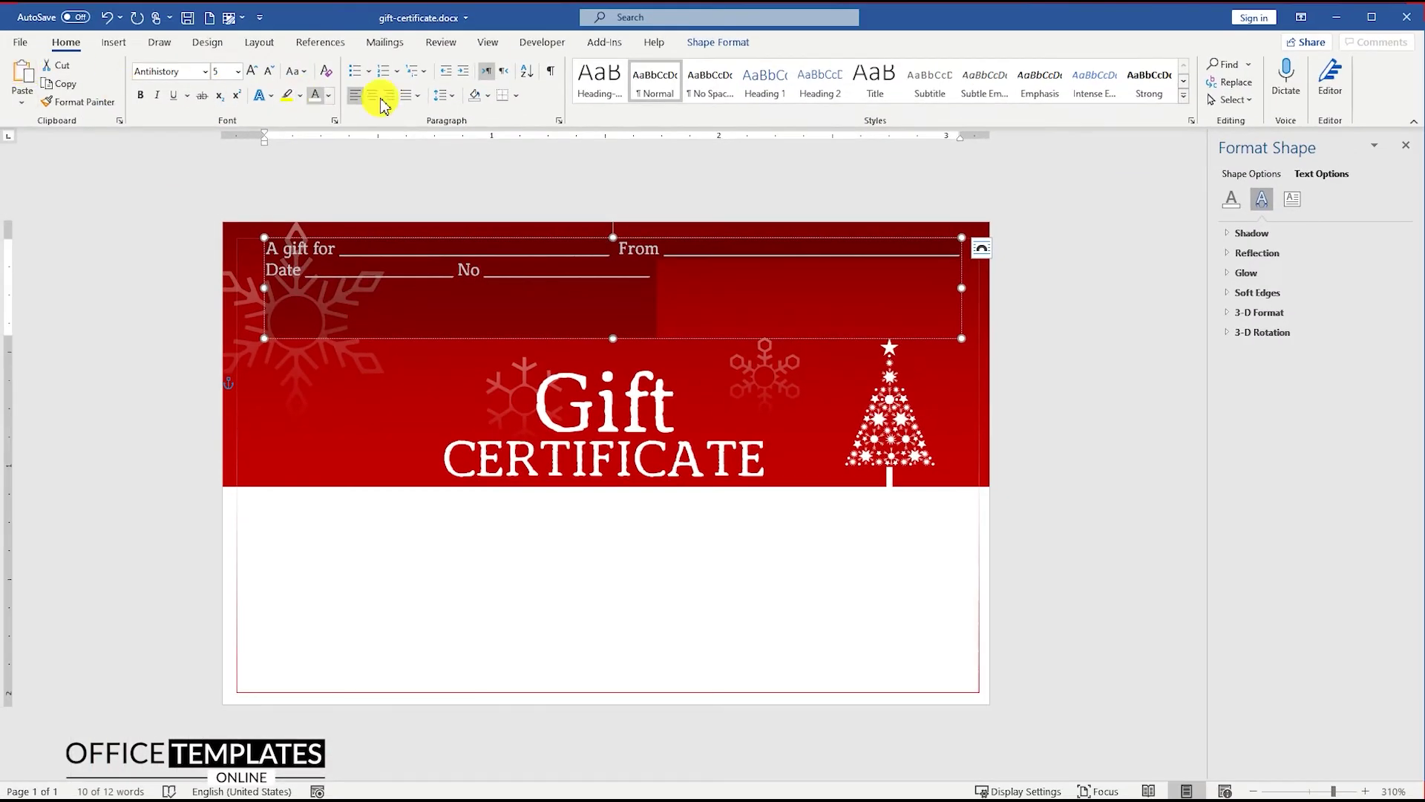
click(378, 95)
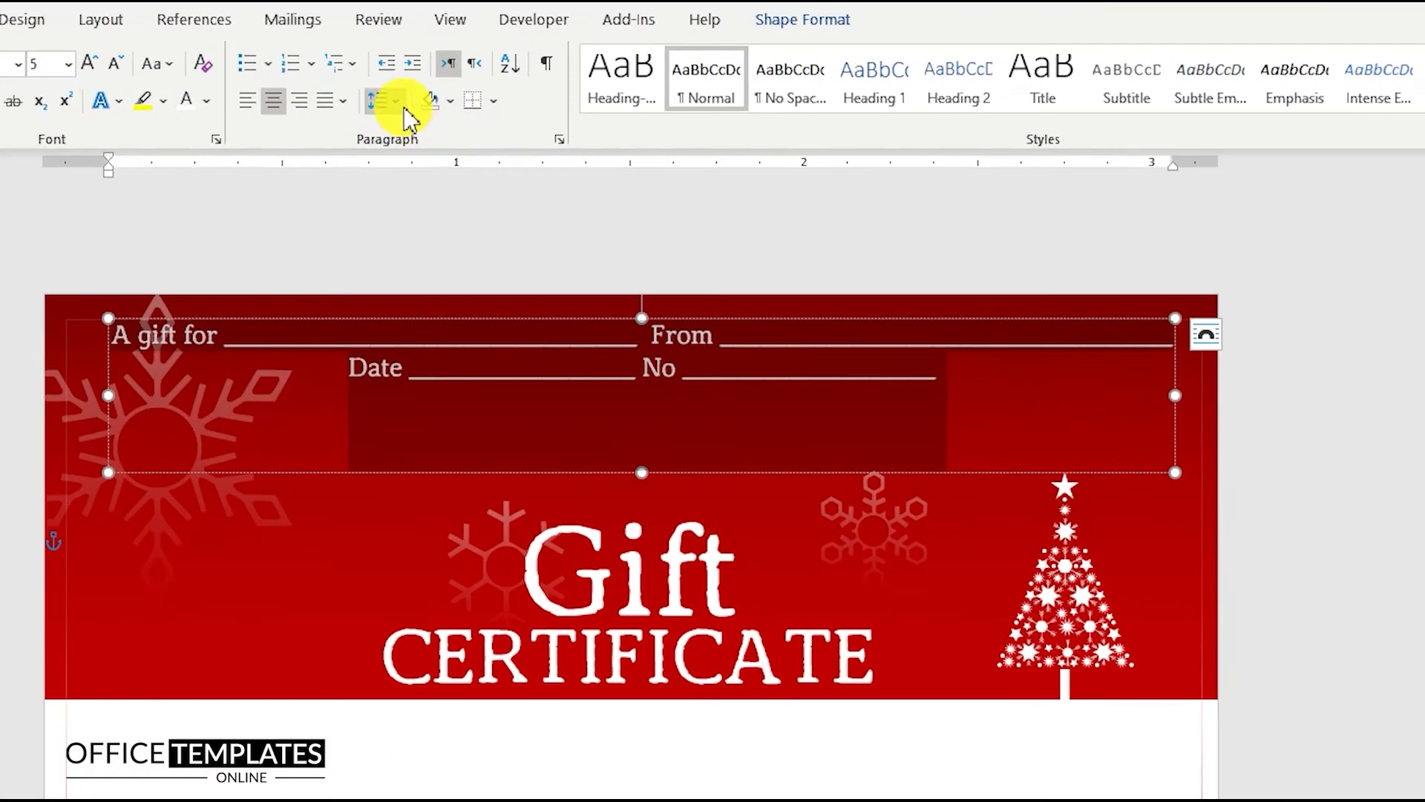
click(453, 95)
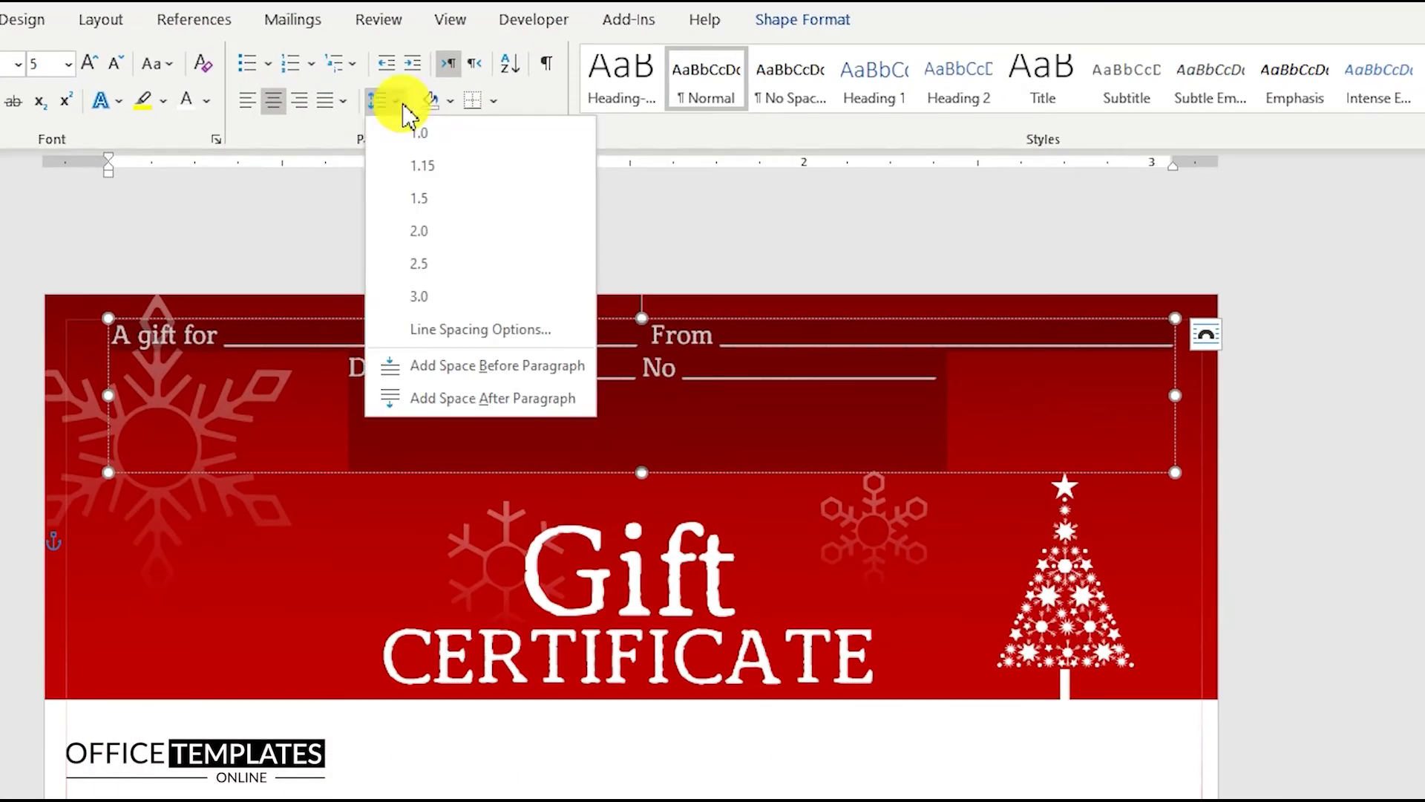
click(453, 266)
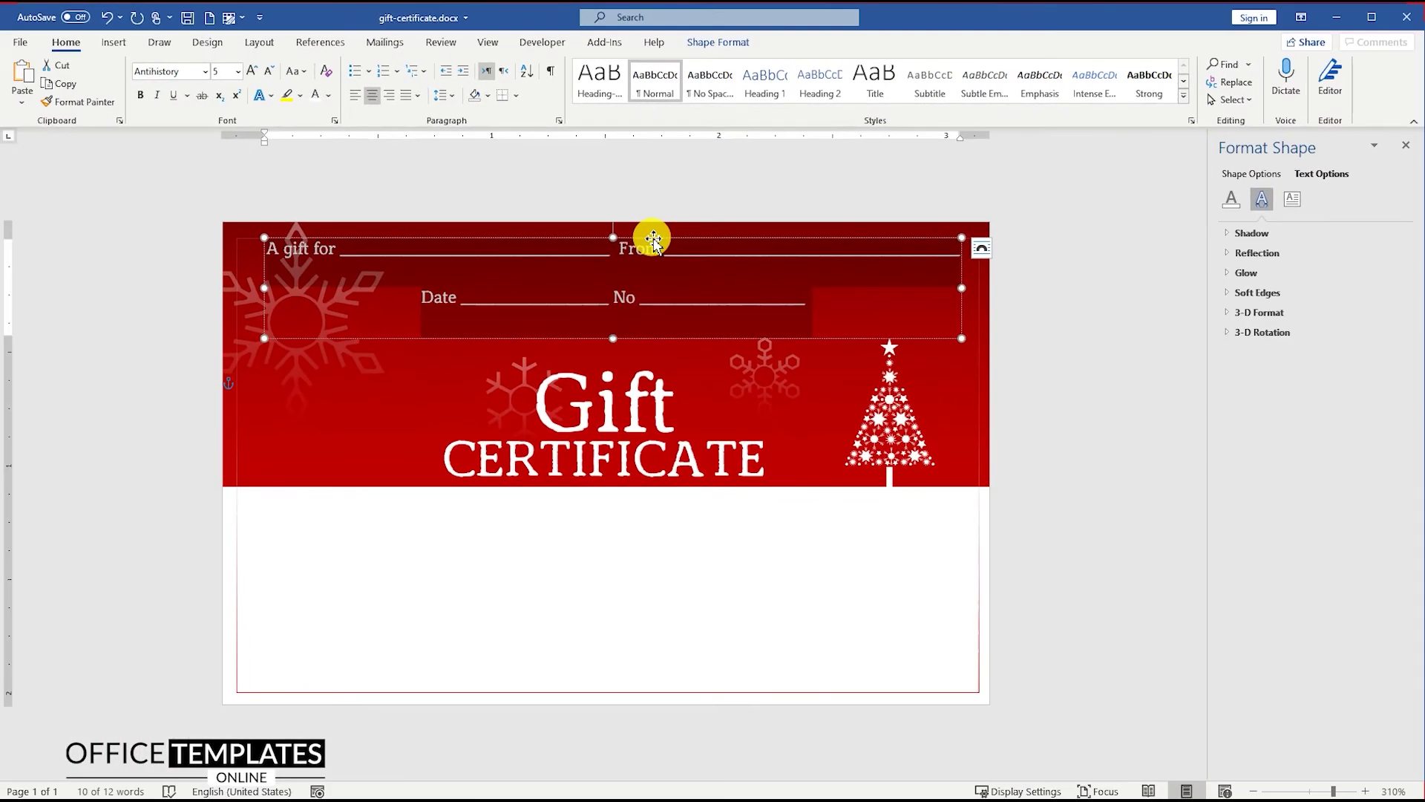
Nudge the gift details box slightly lower on the banner
drag(653, 241, 656, 252)
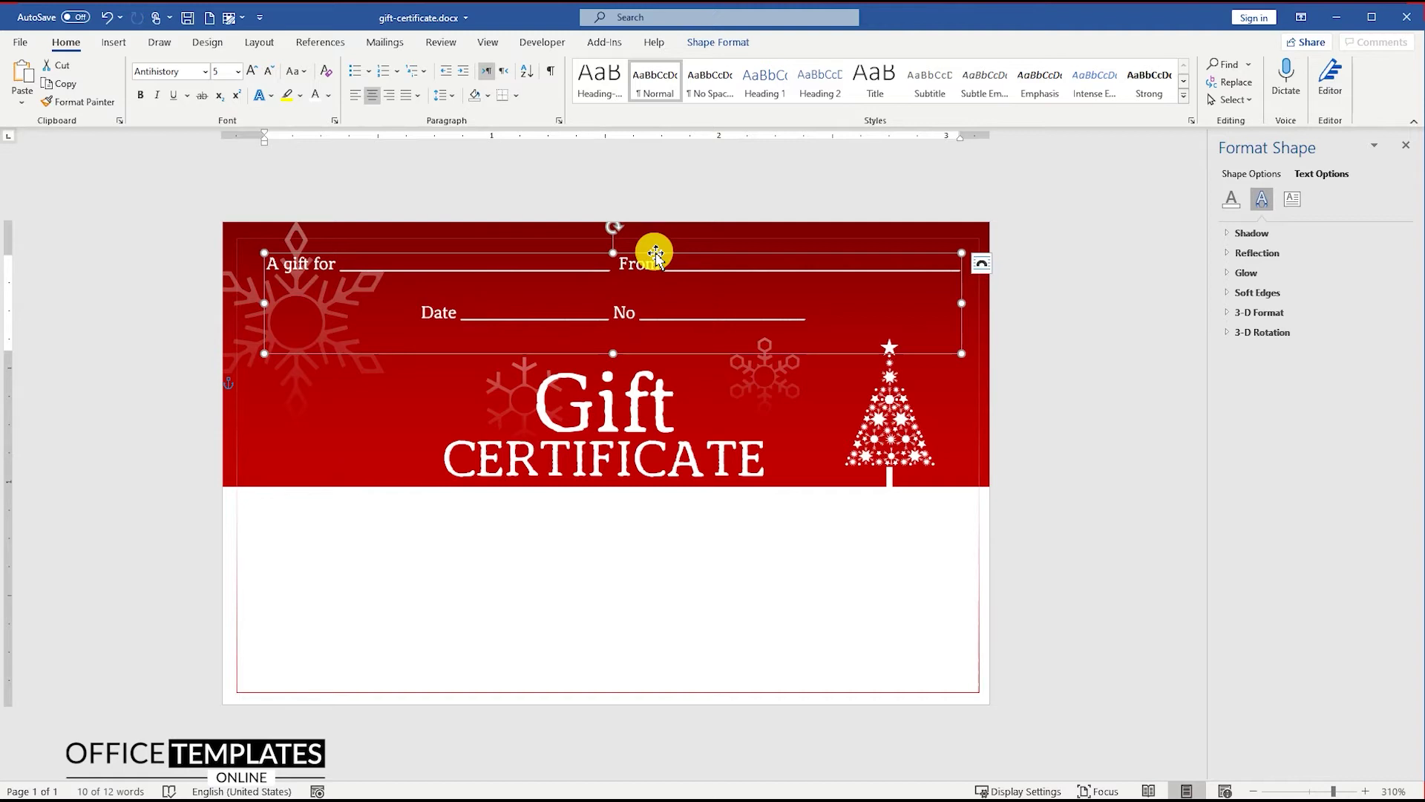
click(675, 546)
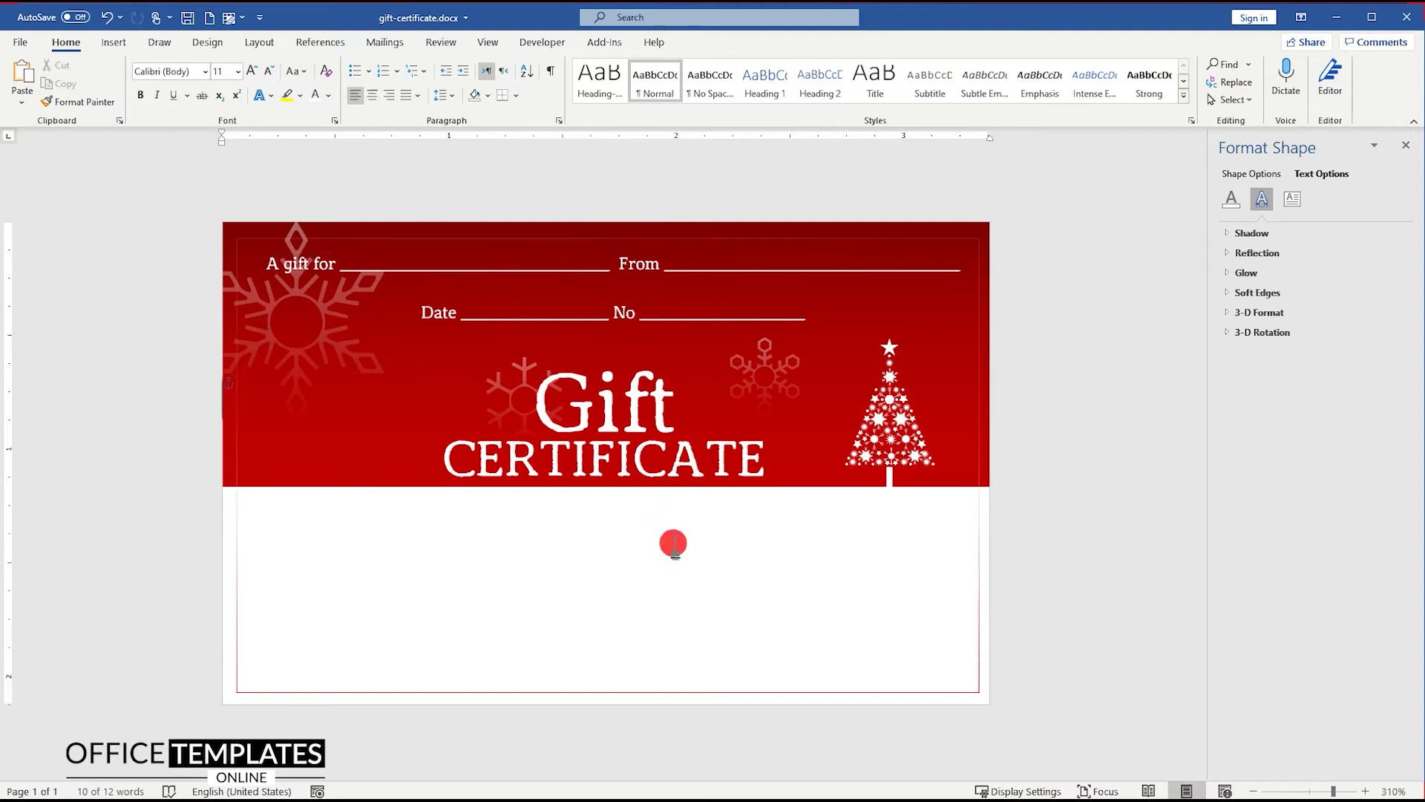
click(113, 46)
Insert seal-solid.svg from this device and set it In Front of Text
click(176, 80)
click(206, 141)
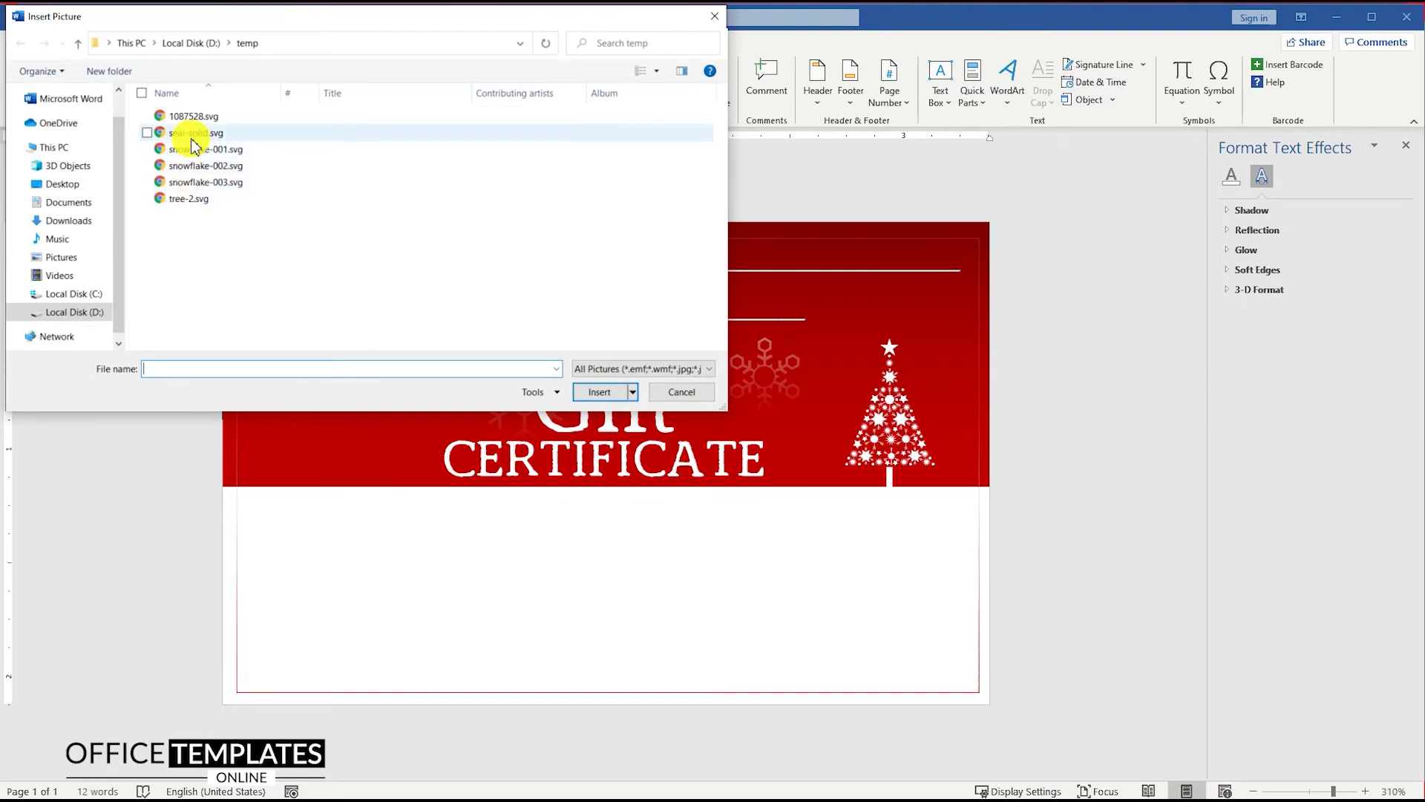
double_click(191, 135)
click(724, 387)
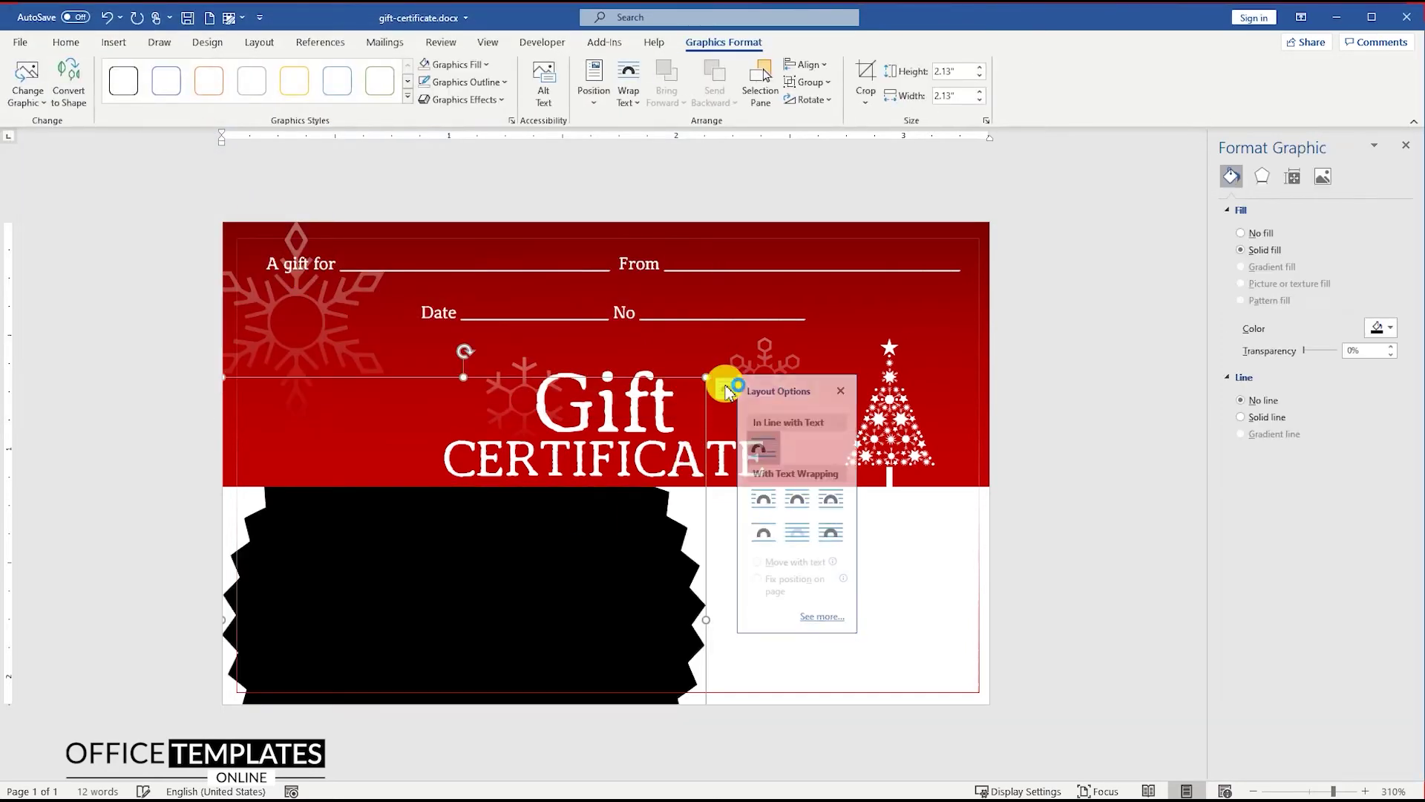
click(841, 533)
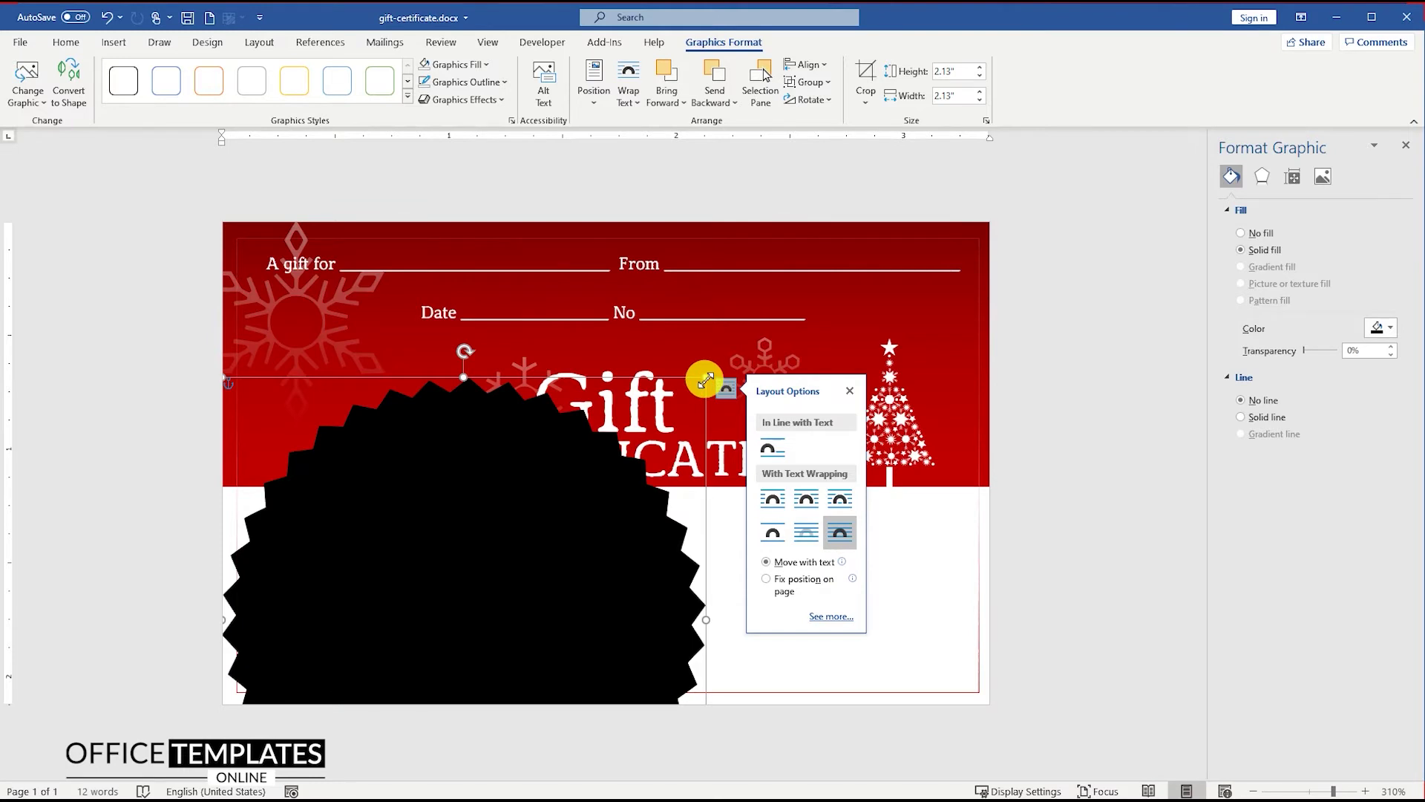
Convert the seal to a shape, shrink it, place it beside CERTIFICATE, and rotate it upright
drag(705, 380, 557, 510)
drag(407, 570, 378, 455)
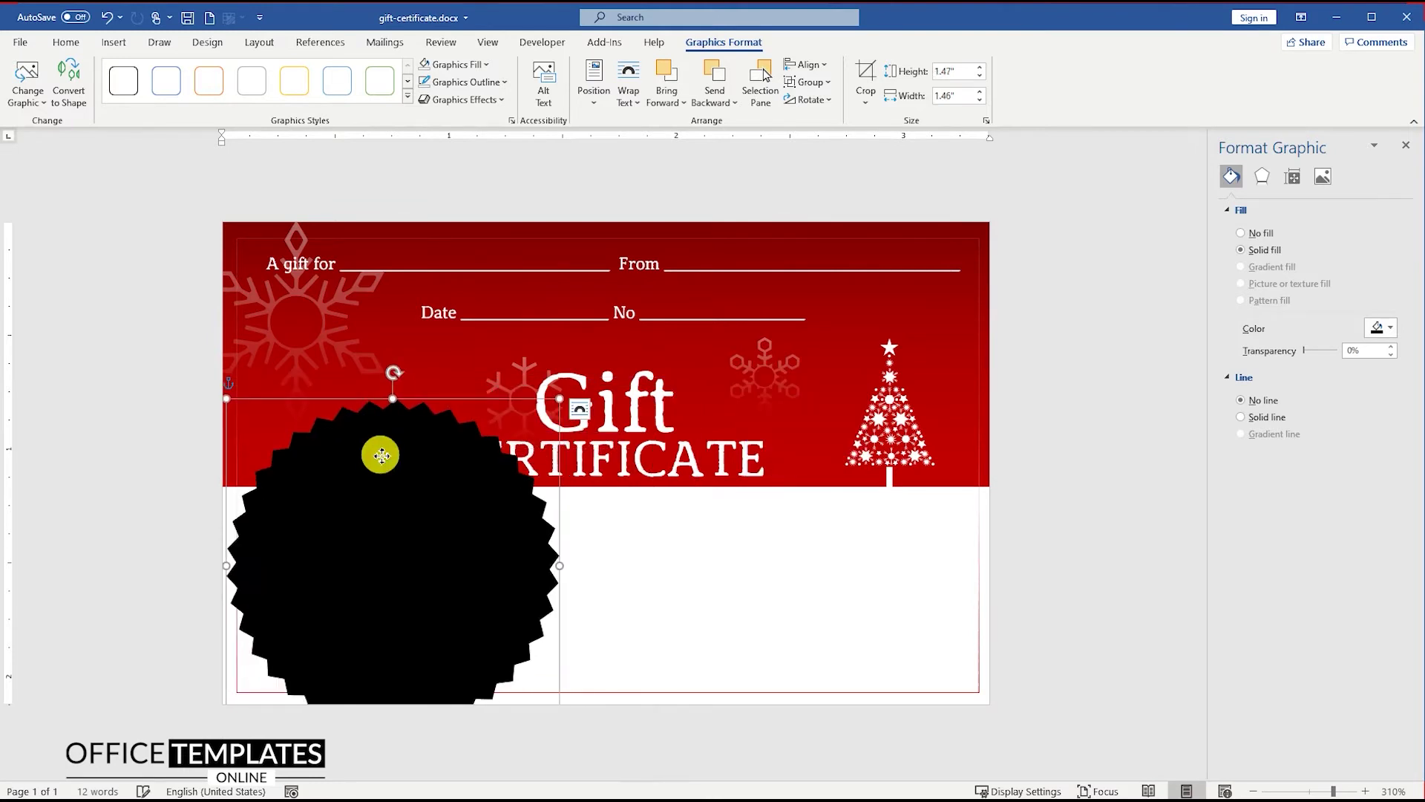
right_click(380, 455)
click(471, 191)
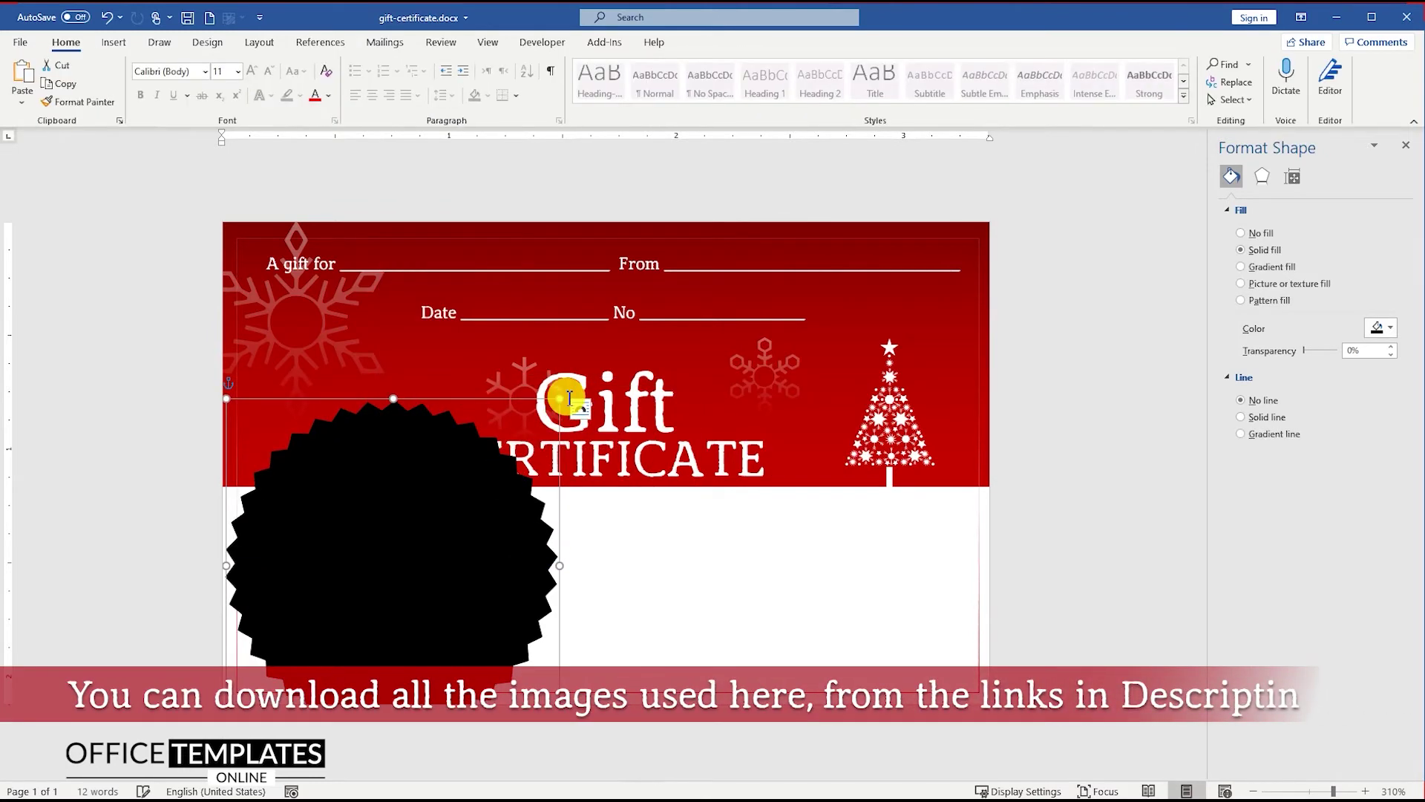
drag(557, 404, 385, 567)
drag(341, 624, 367, 462)
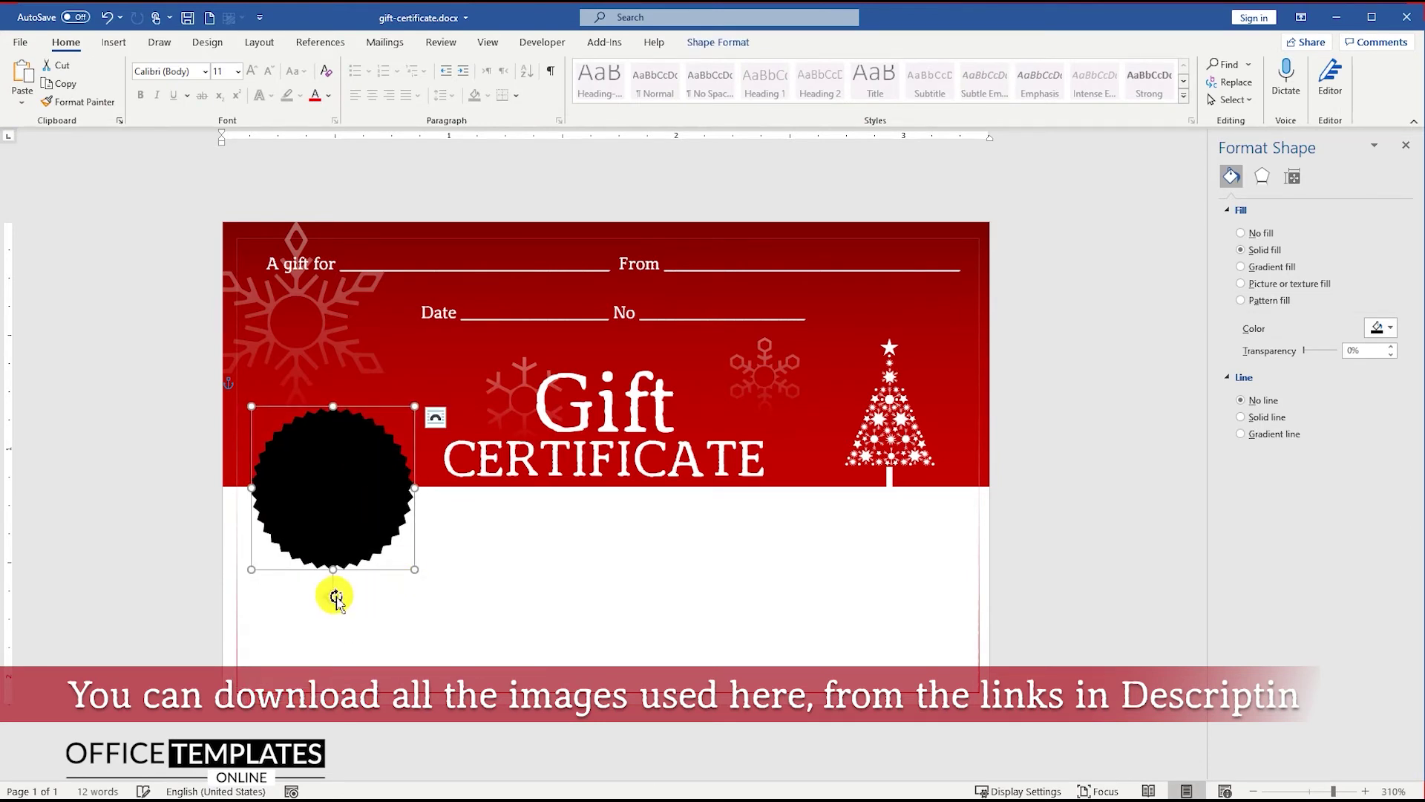
drag(332, 596, 356, 438)
Fill the seal shape white and add the $50 amount as text inside it
right_click(342, 459)
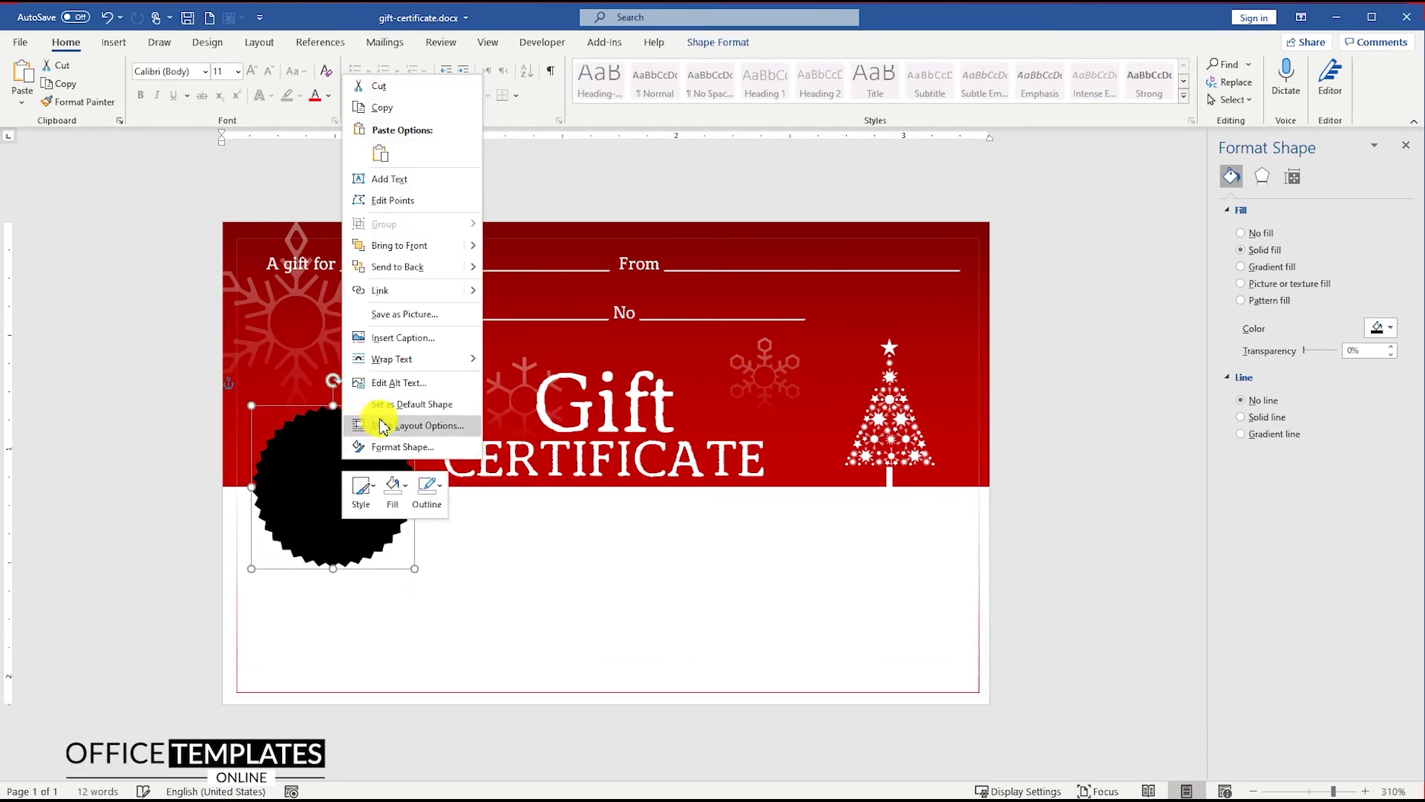
click(393, 490)
click(385, 548)
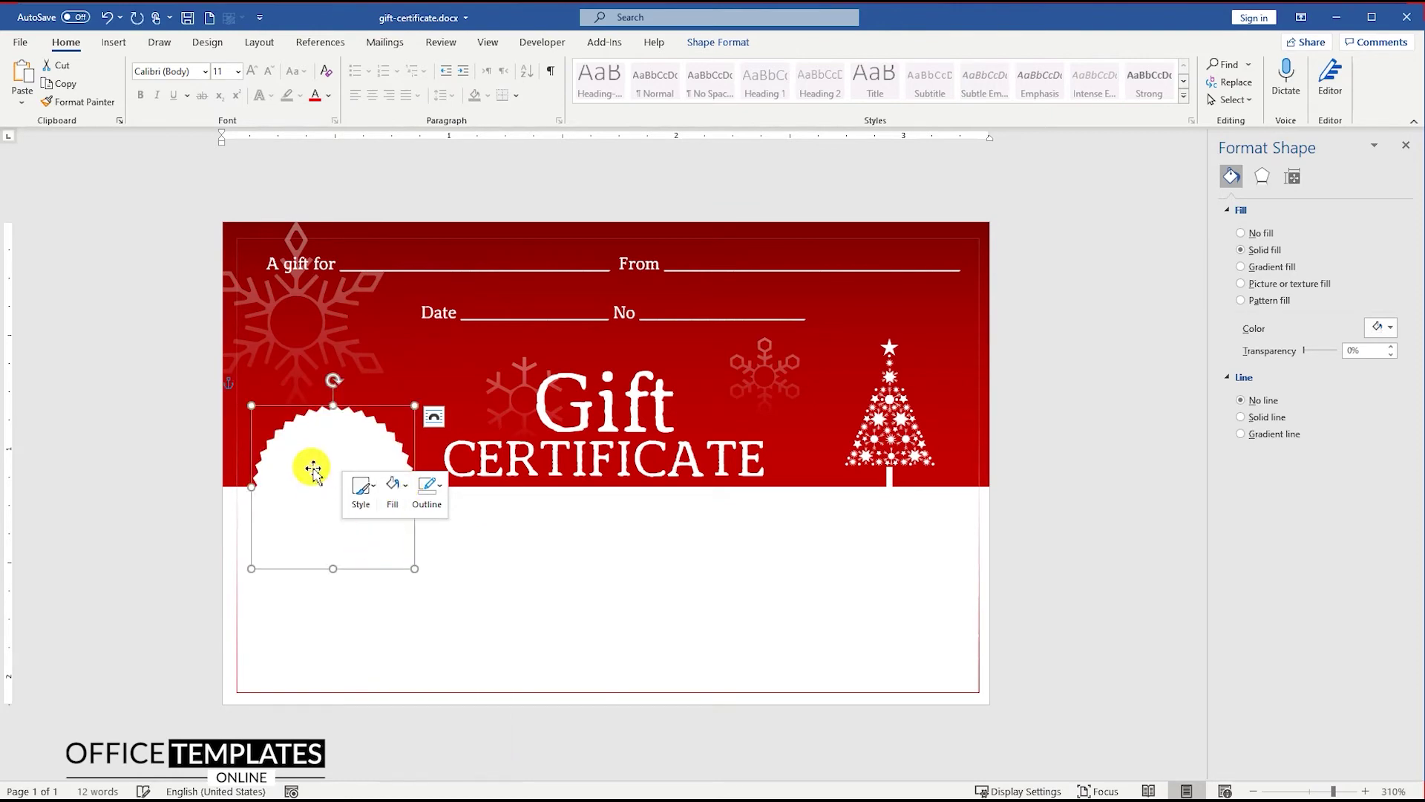
right_click(321, 462)
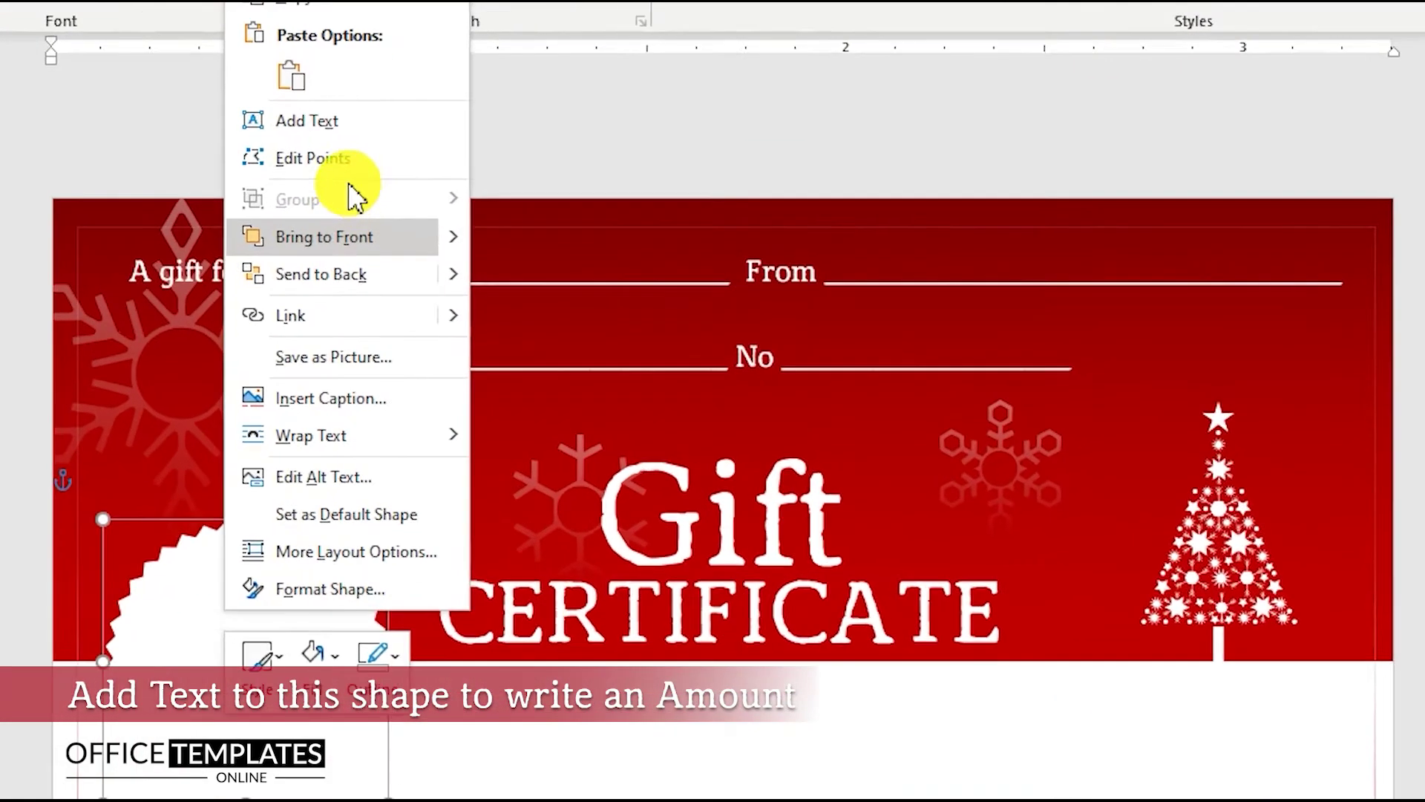
click(303, 118)
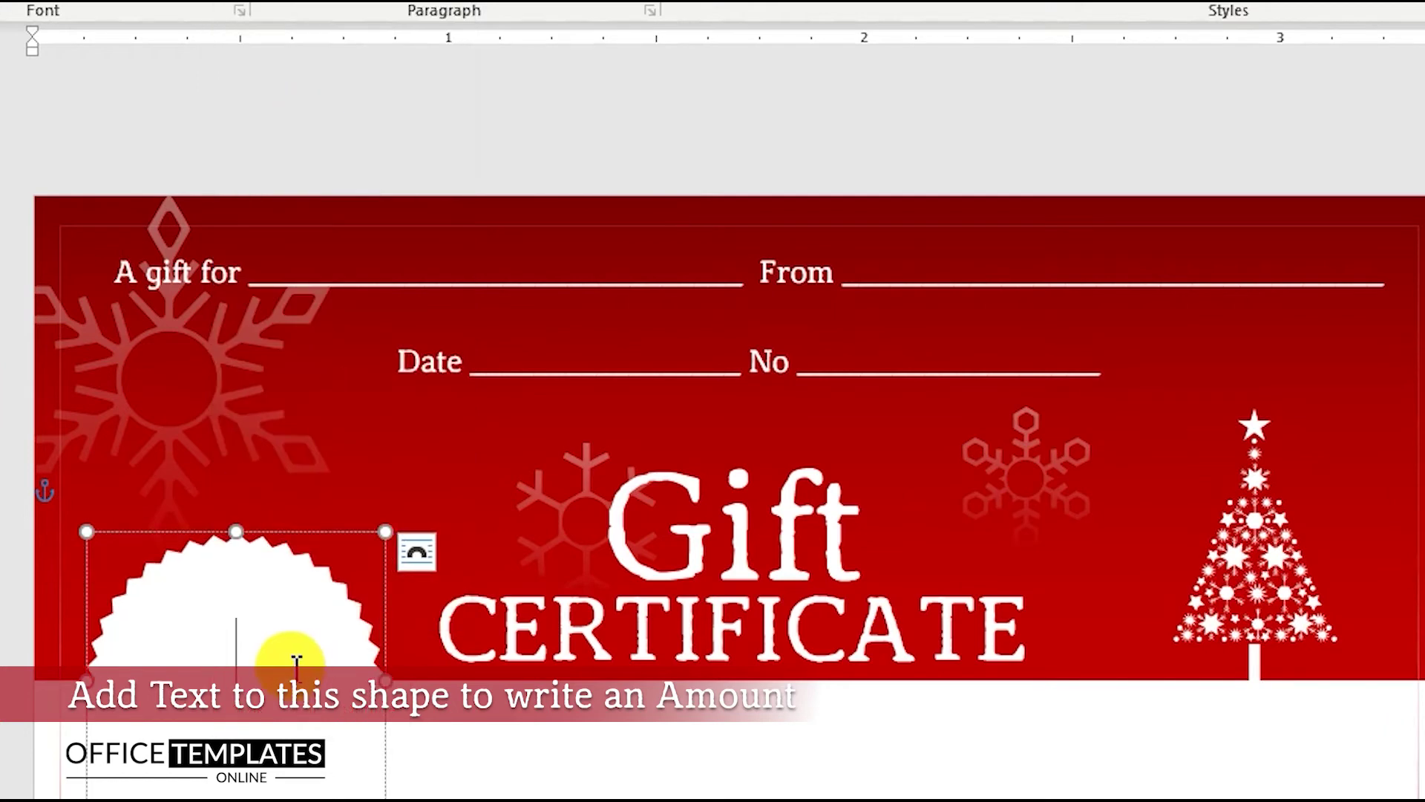
text($50)
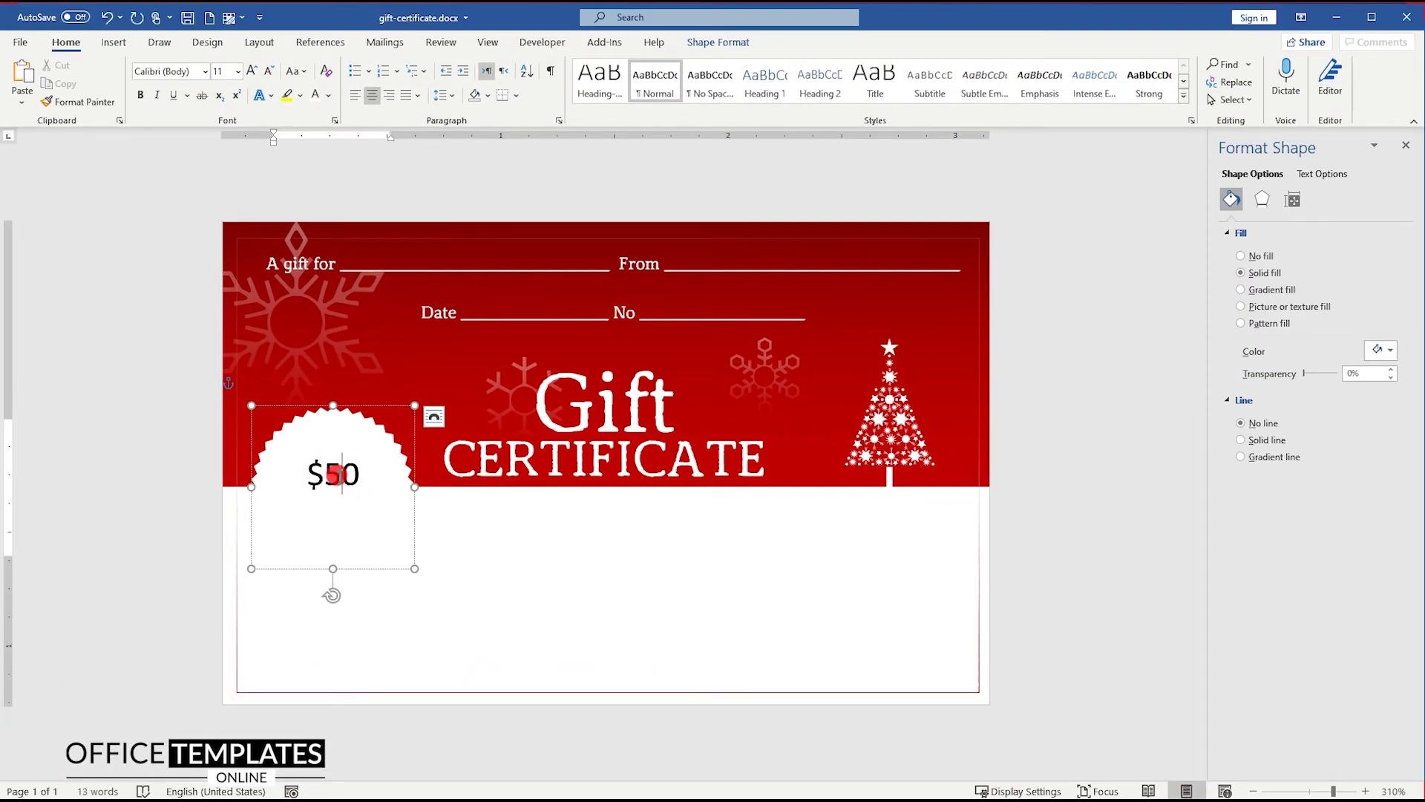
double_click(338, 473)
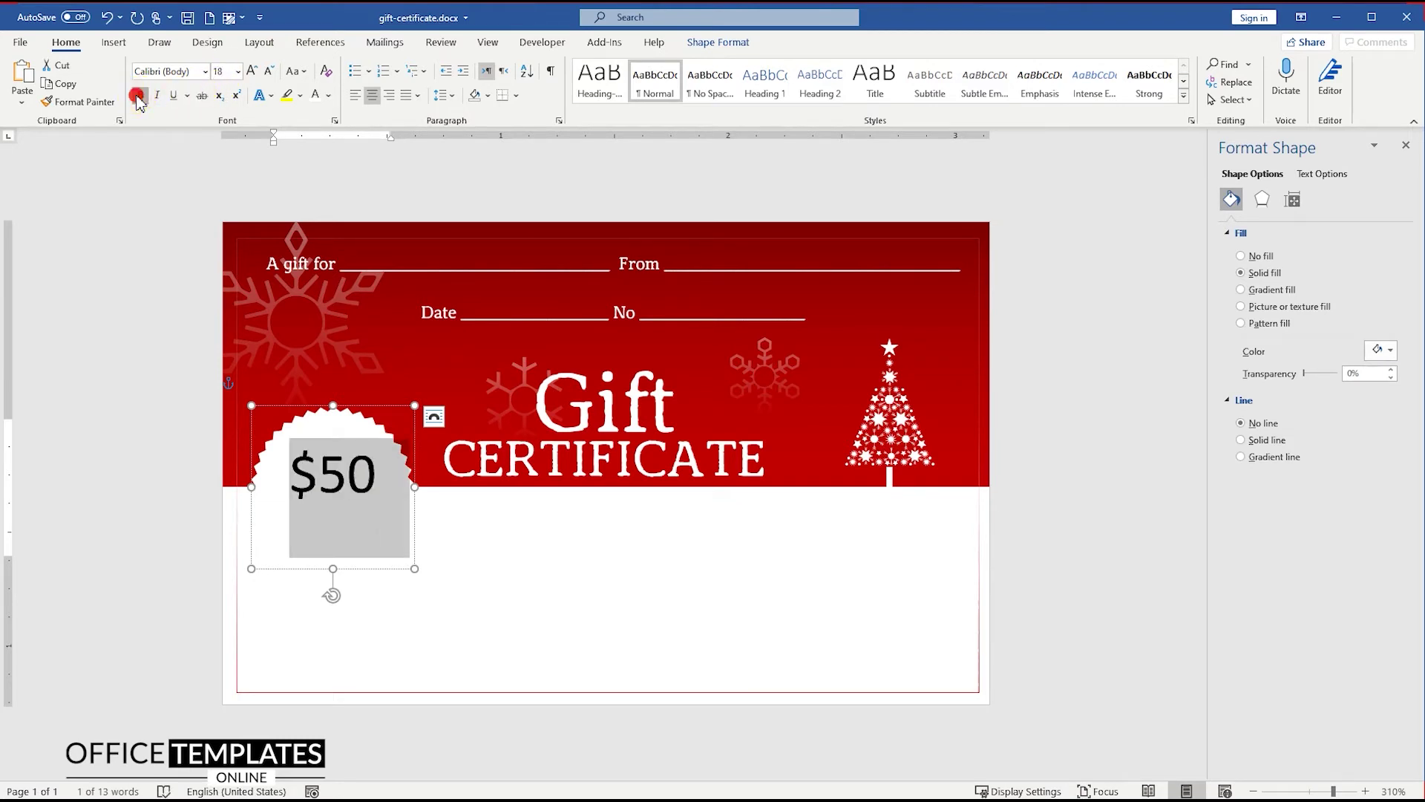
Set the $50 character spacing to Condensed in the Font dialog
right_click(334, 470)
click(385, 577)
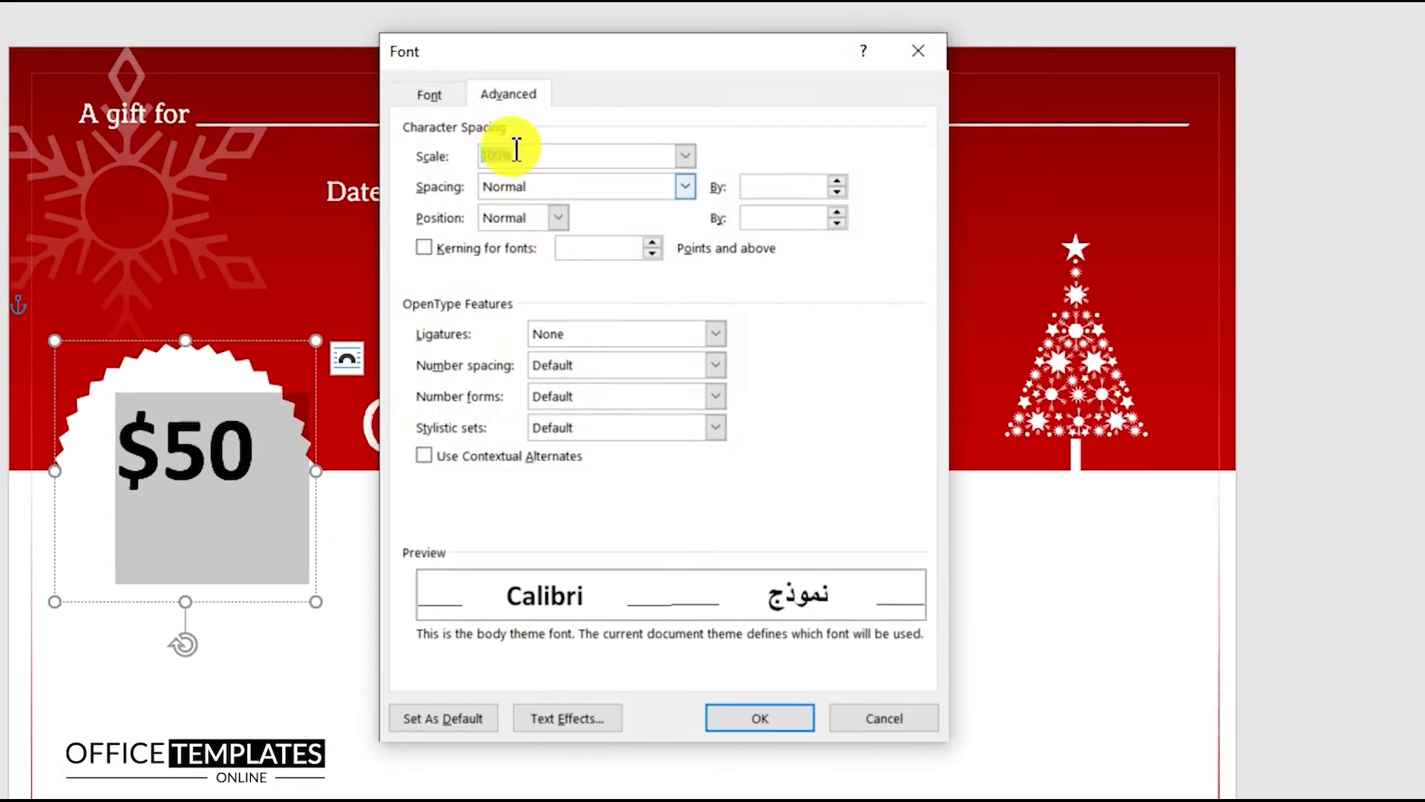
key(shift+Tab)
click(522, 192)
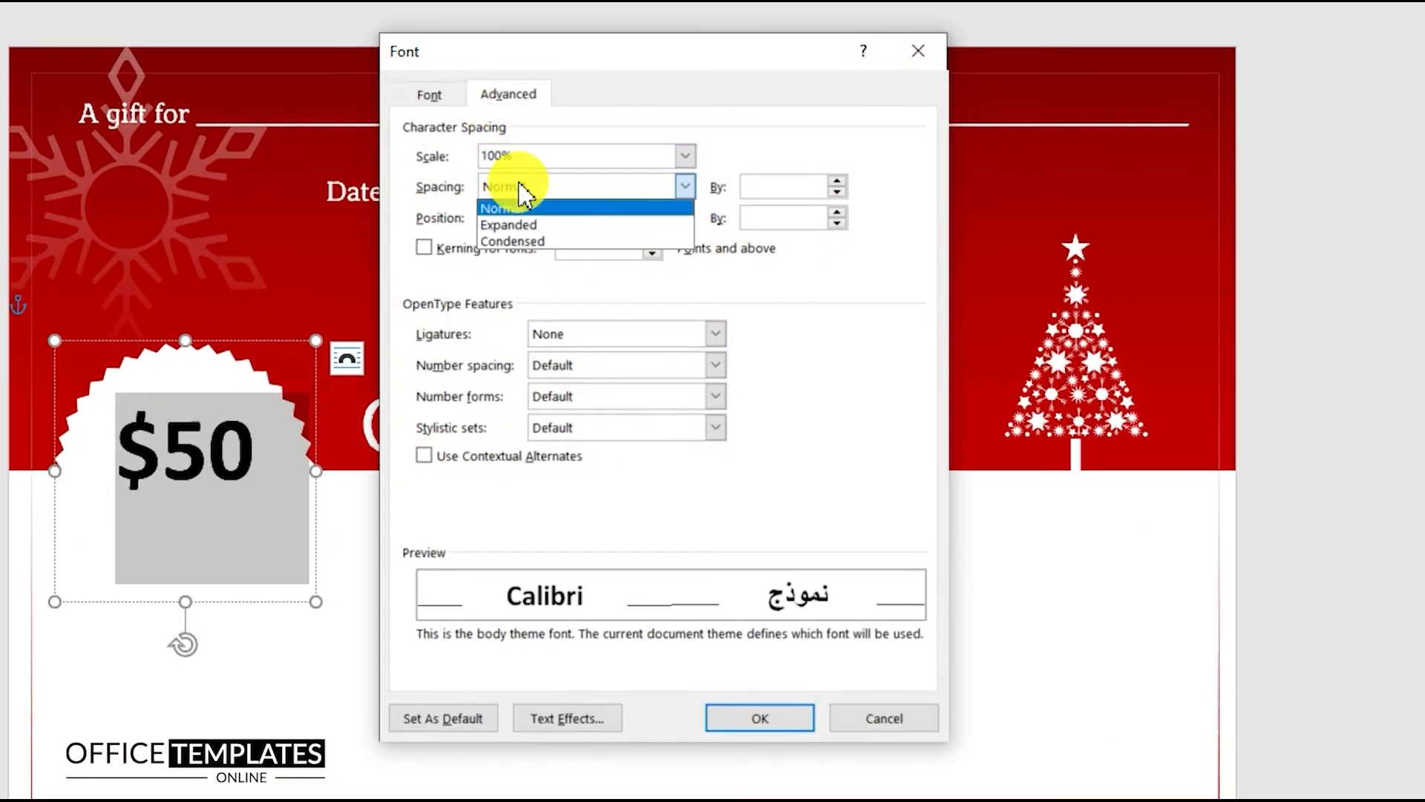
click(514, 241)
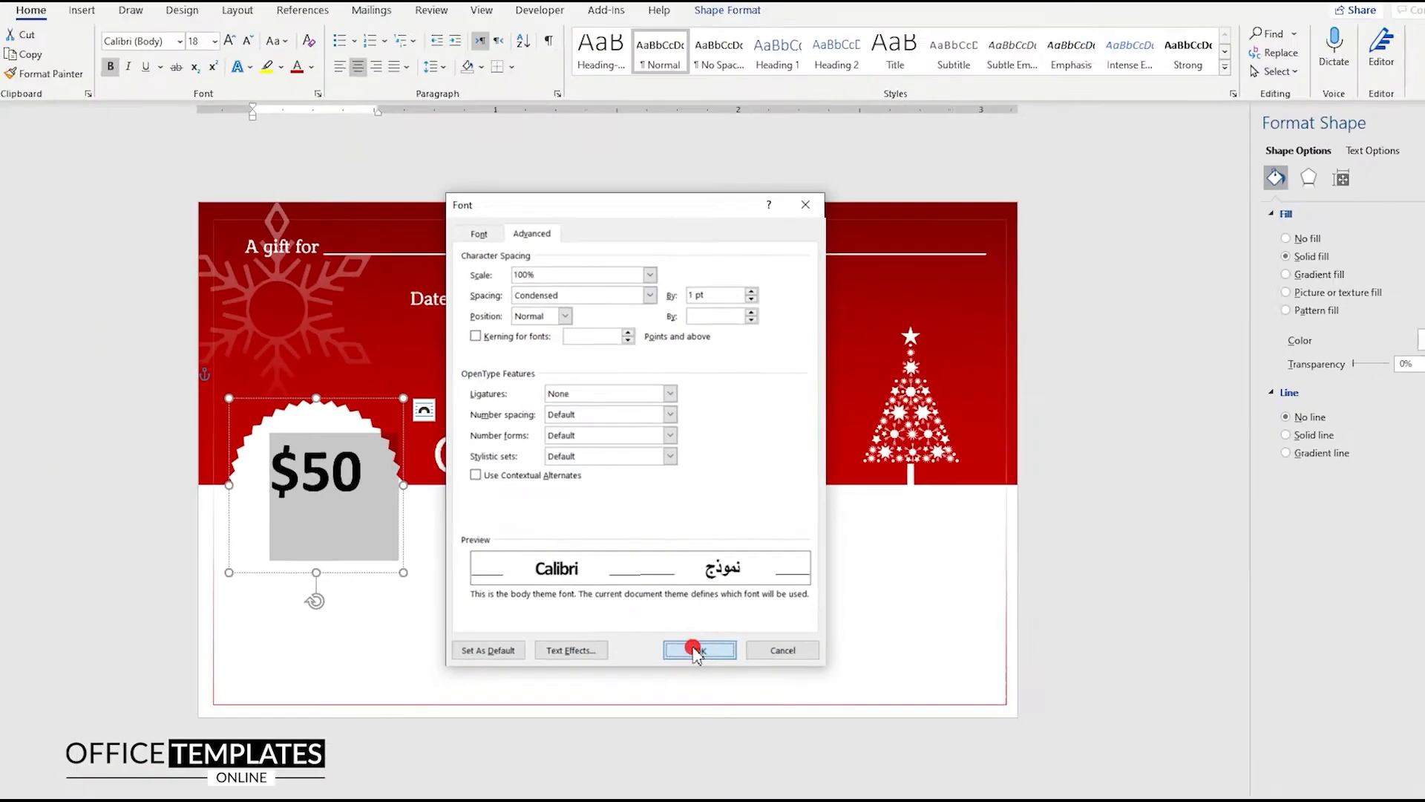
click(751, 718)
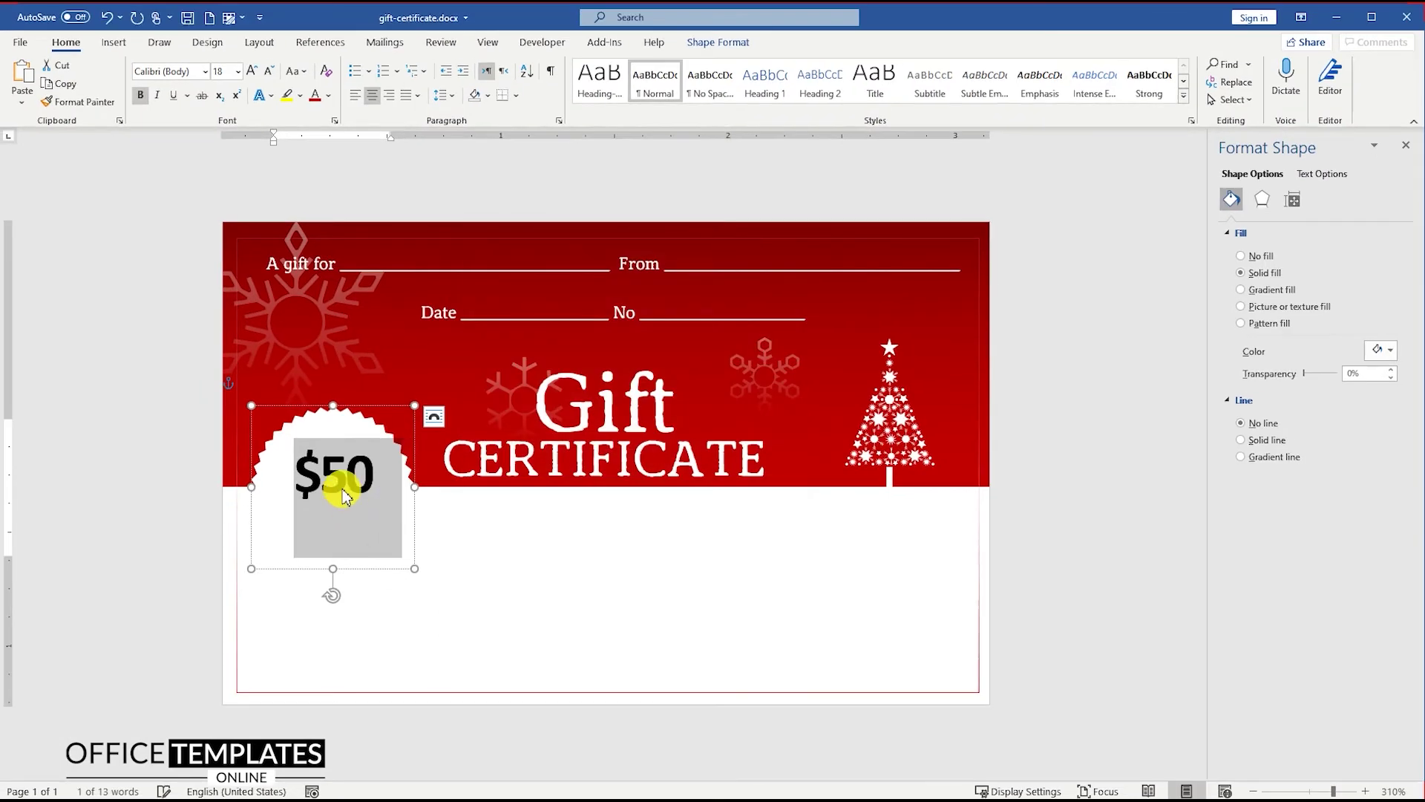
Colour the $50 text green
click(329, 95)
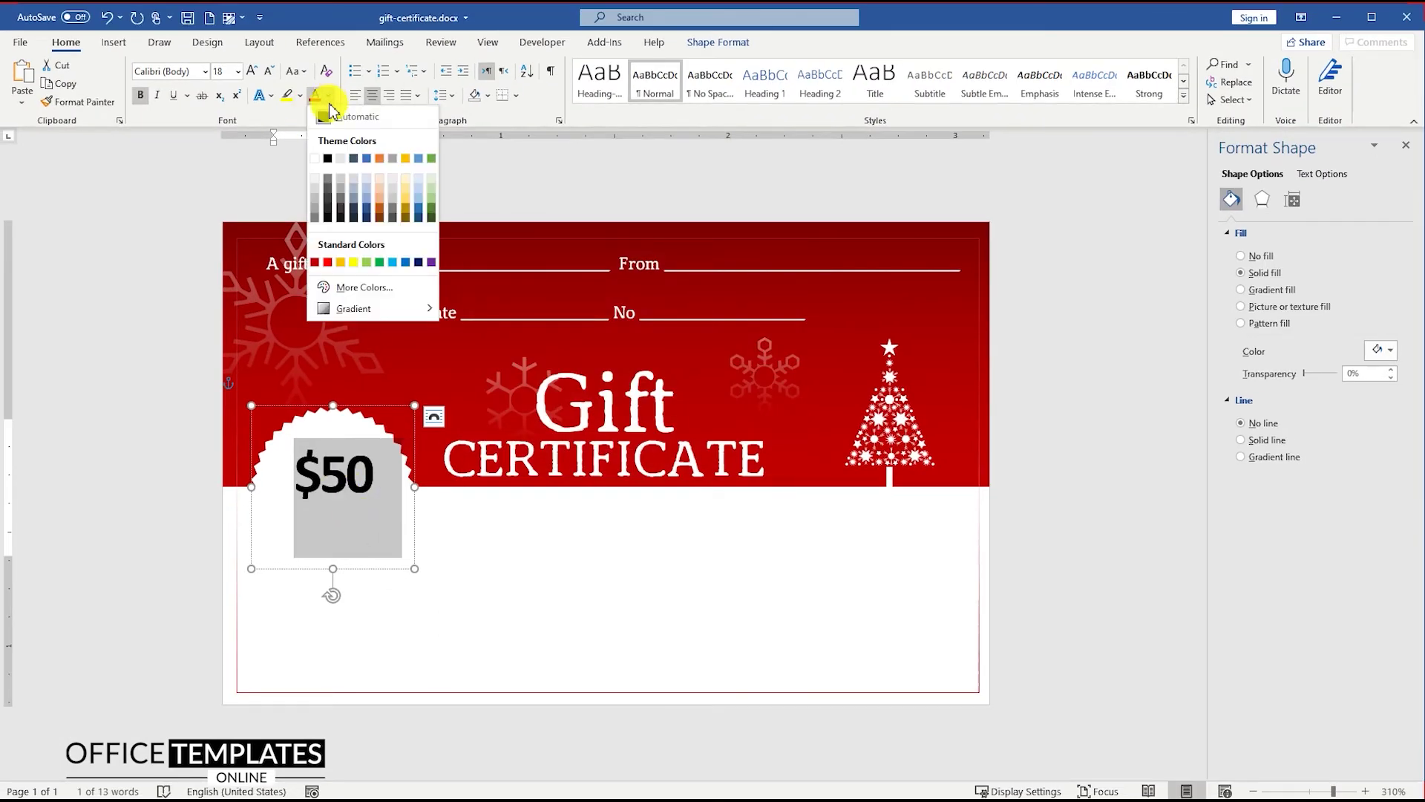
click(432, 212)
click(579, 554)
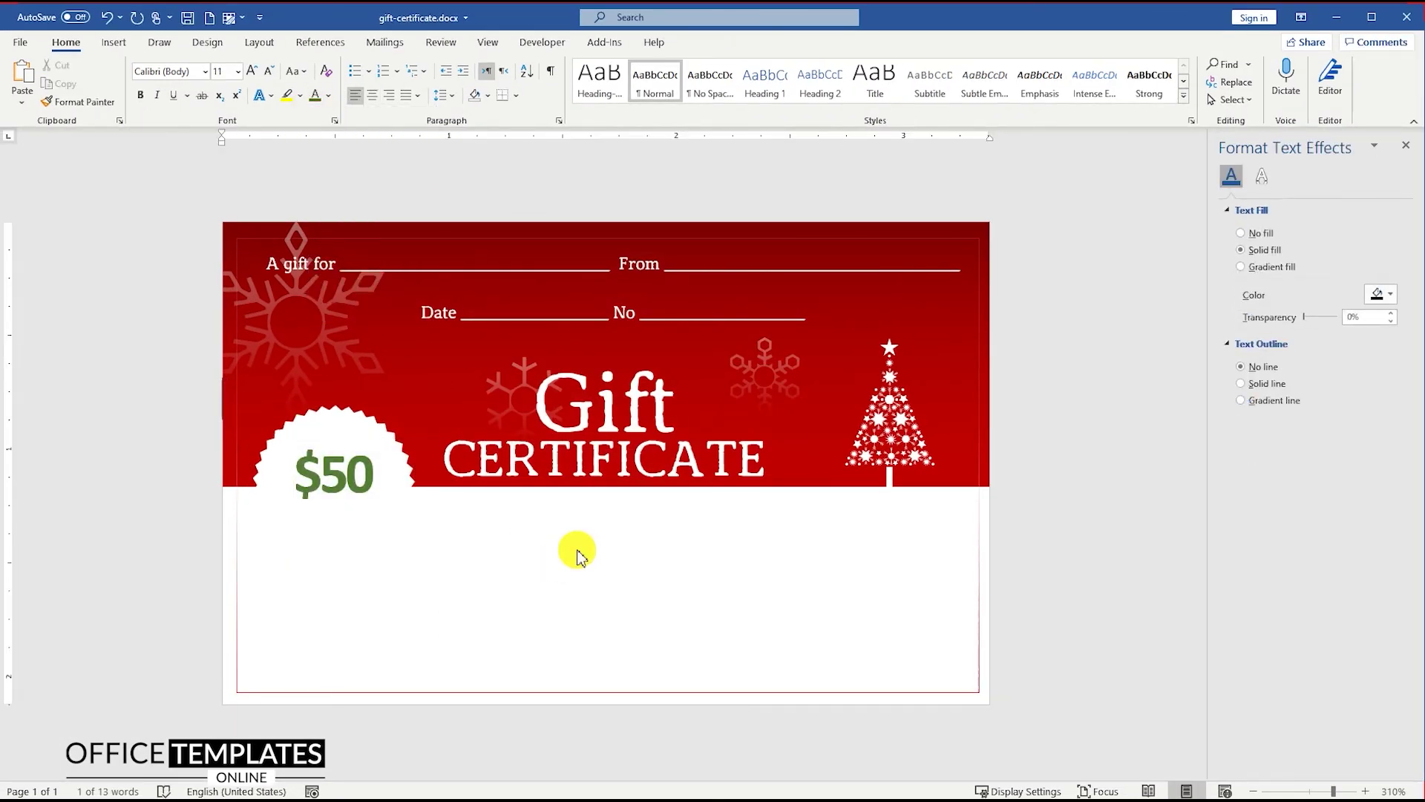
click(114, 42)
Insert the 1087528.svg sleigh-and-reindeer graphic and set it In Front of Text
click(167, 80)
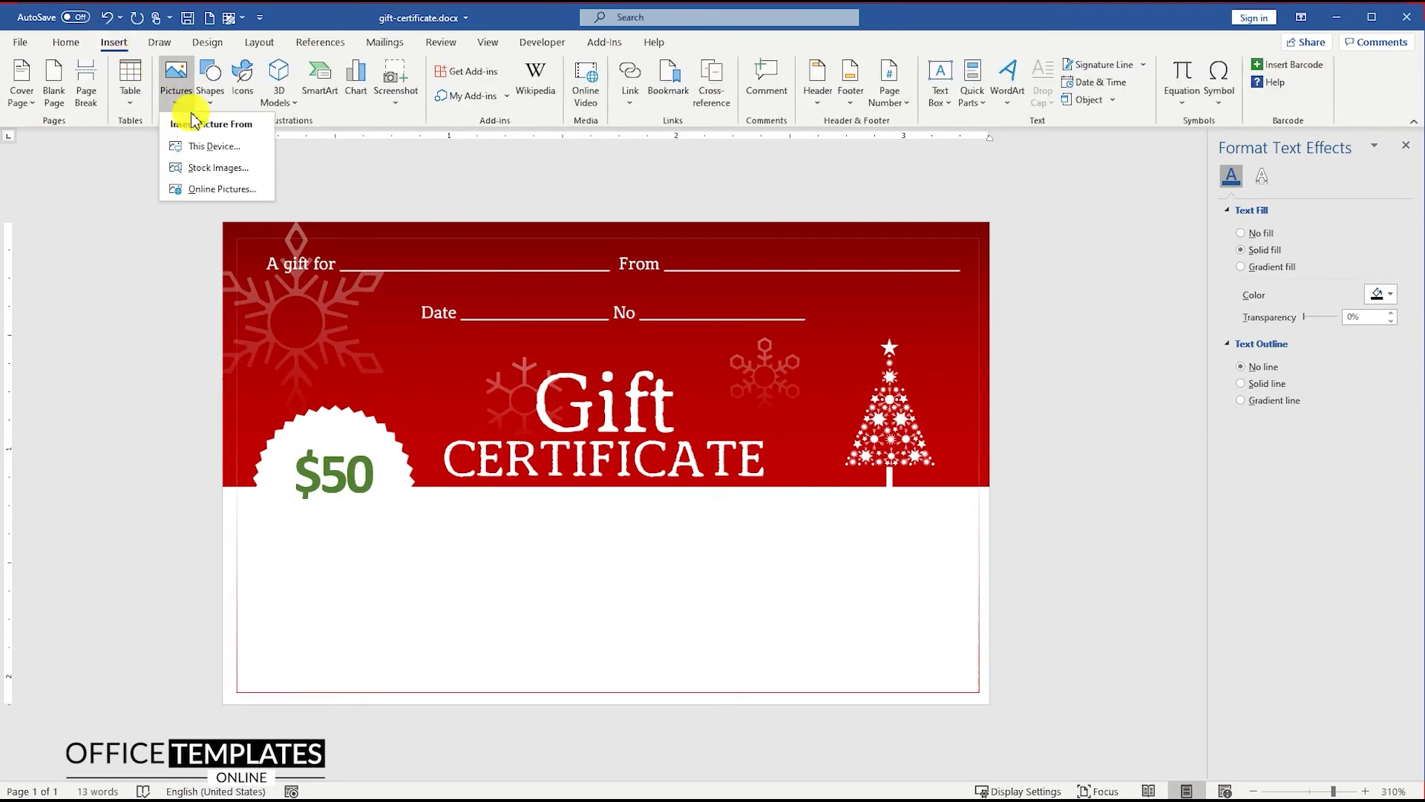
click(203, 143)
double_click(195, 116)
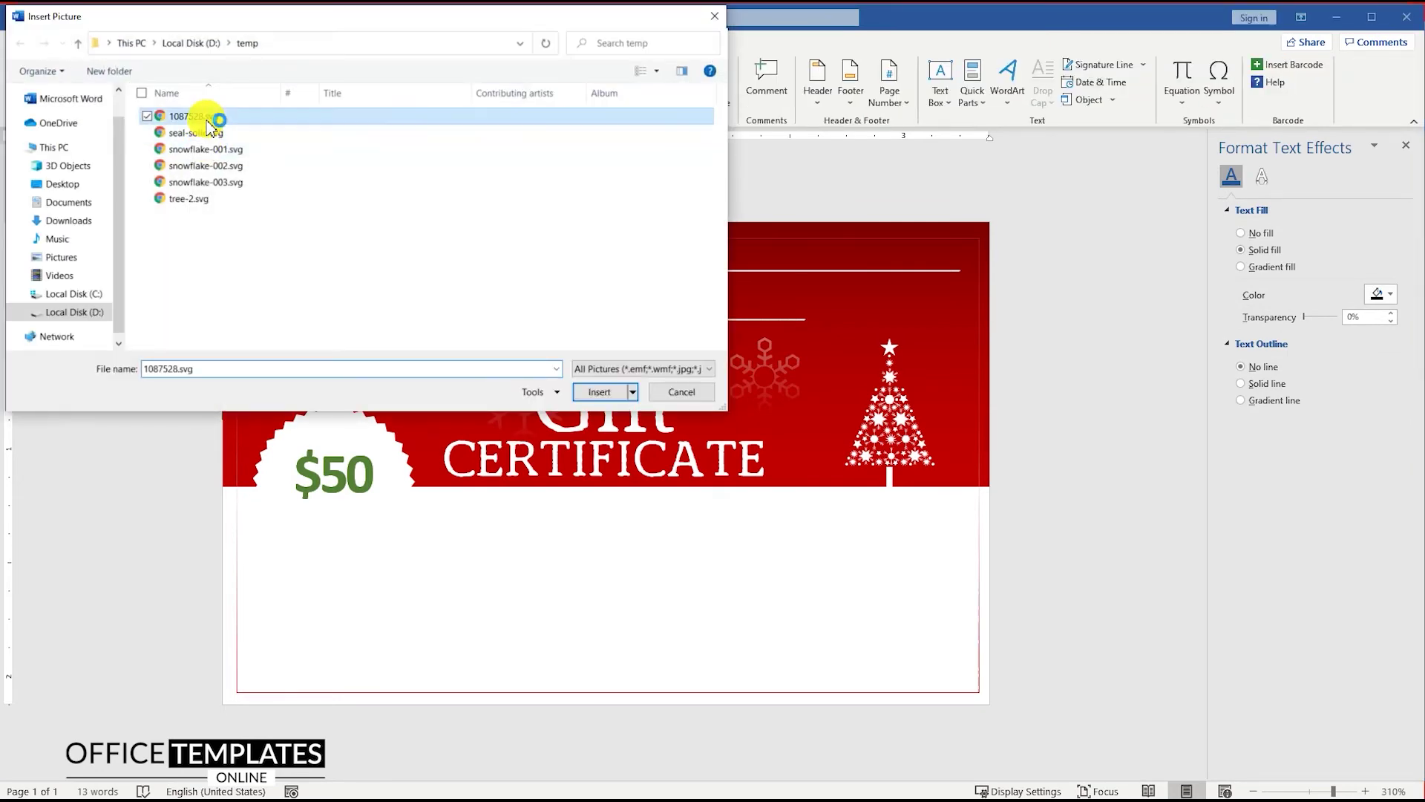
click(1012, 393)
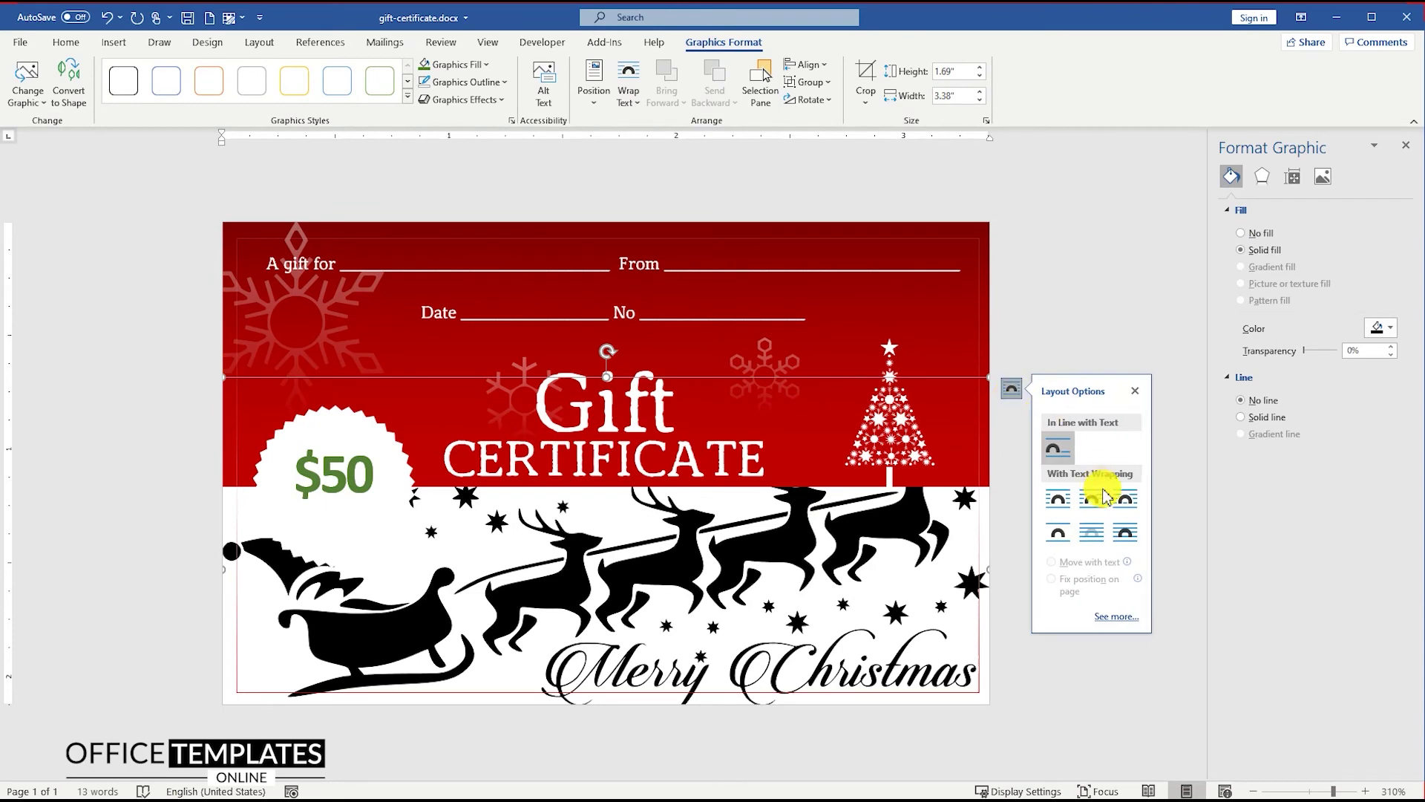
click(1125, 535)
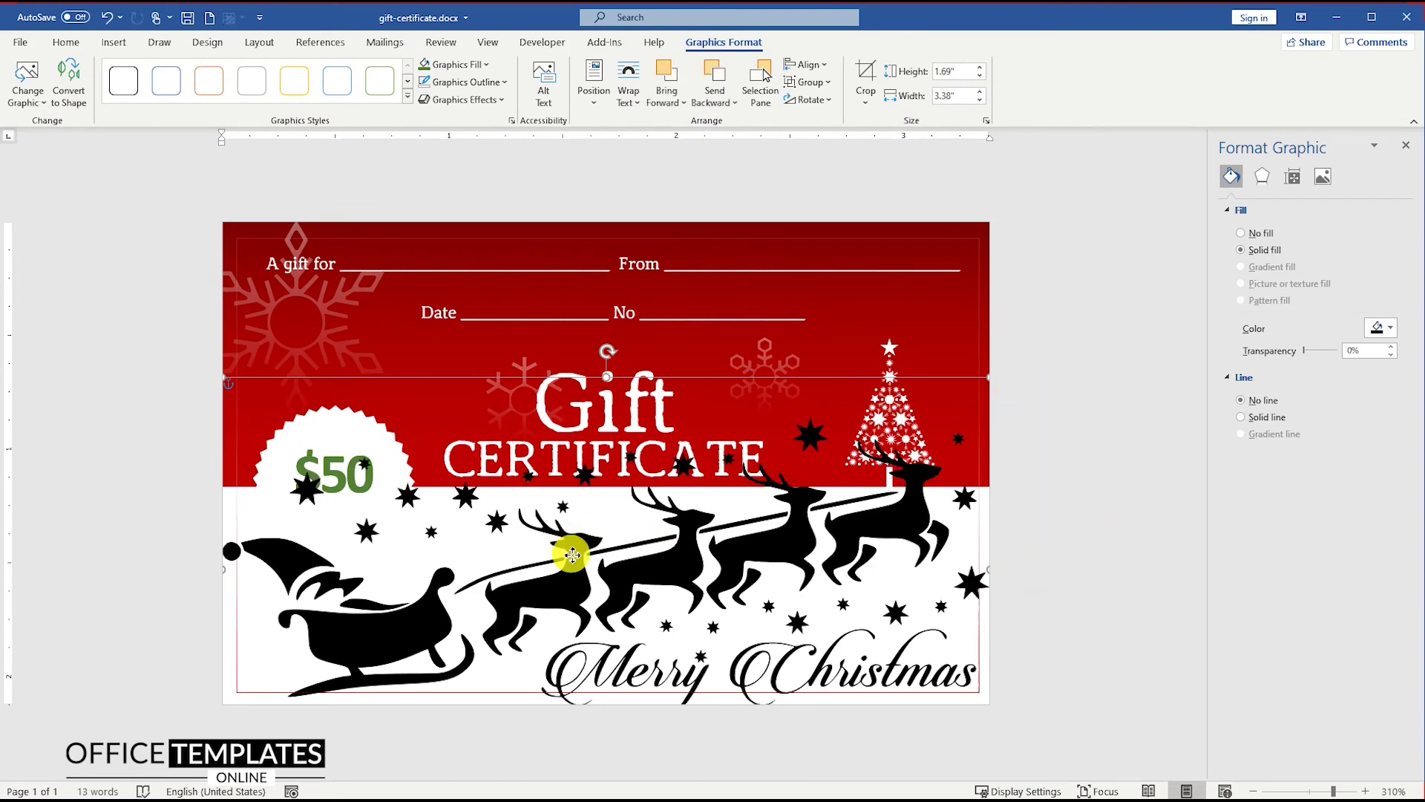
Convert the graphic to a shape, size it below the banner, and apply a red gradient fill
right_click(573, 554)
click(627, 289)
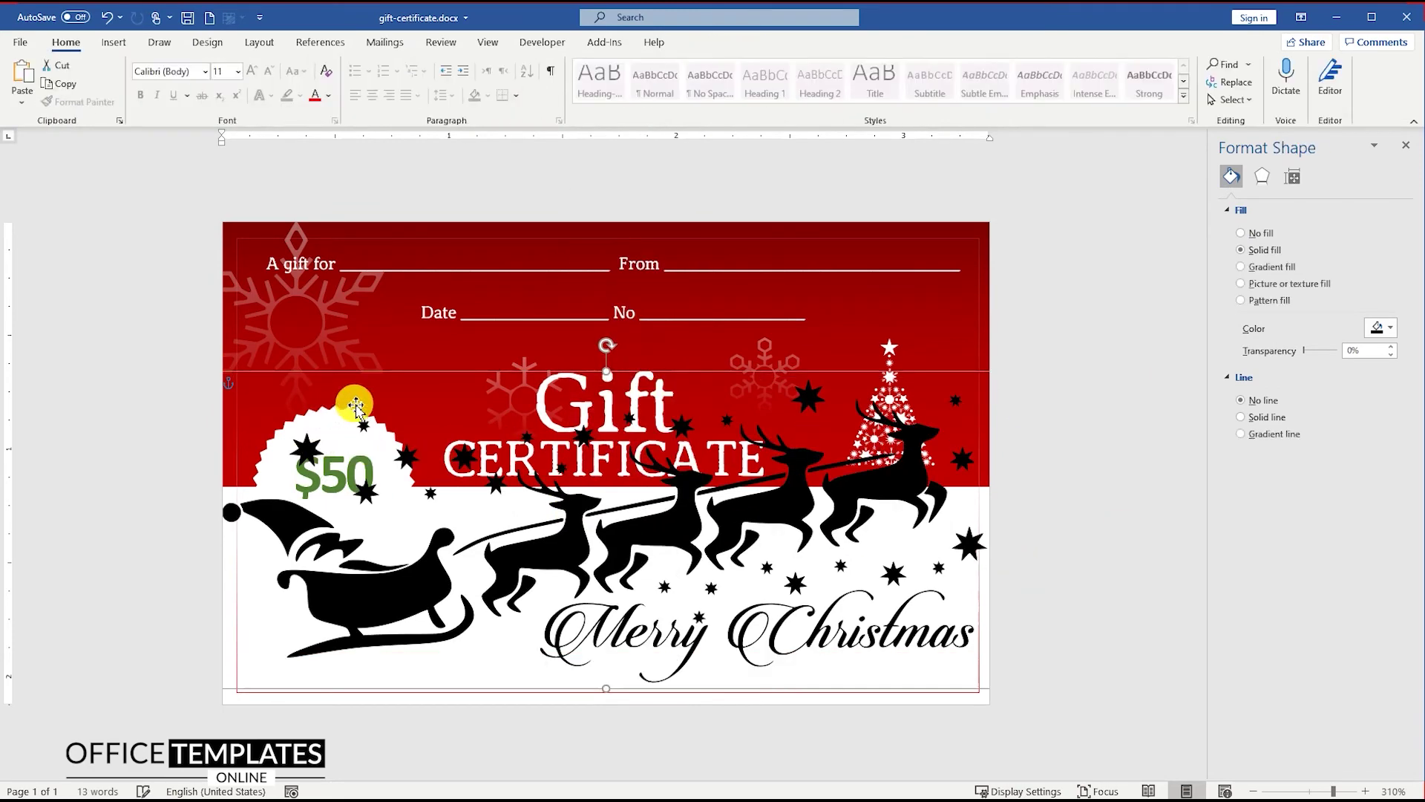
drag(497, 375, 853, 680)
drag(637, 572, 684, 568)
scroll(652, 554, up, 15)
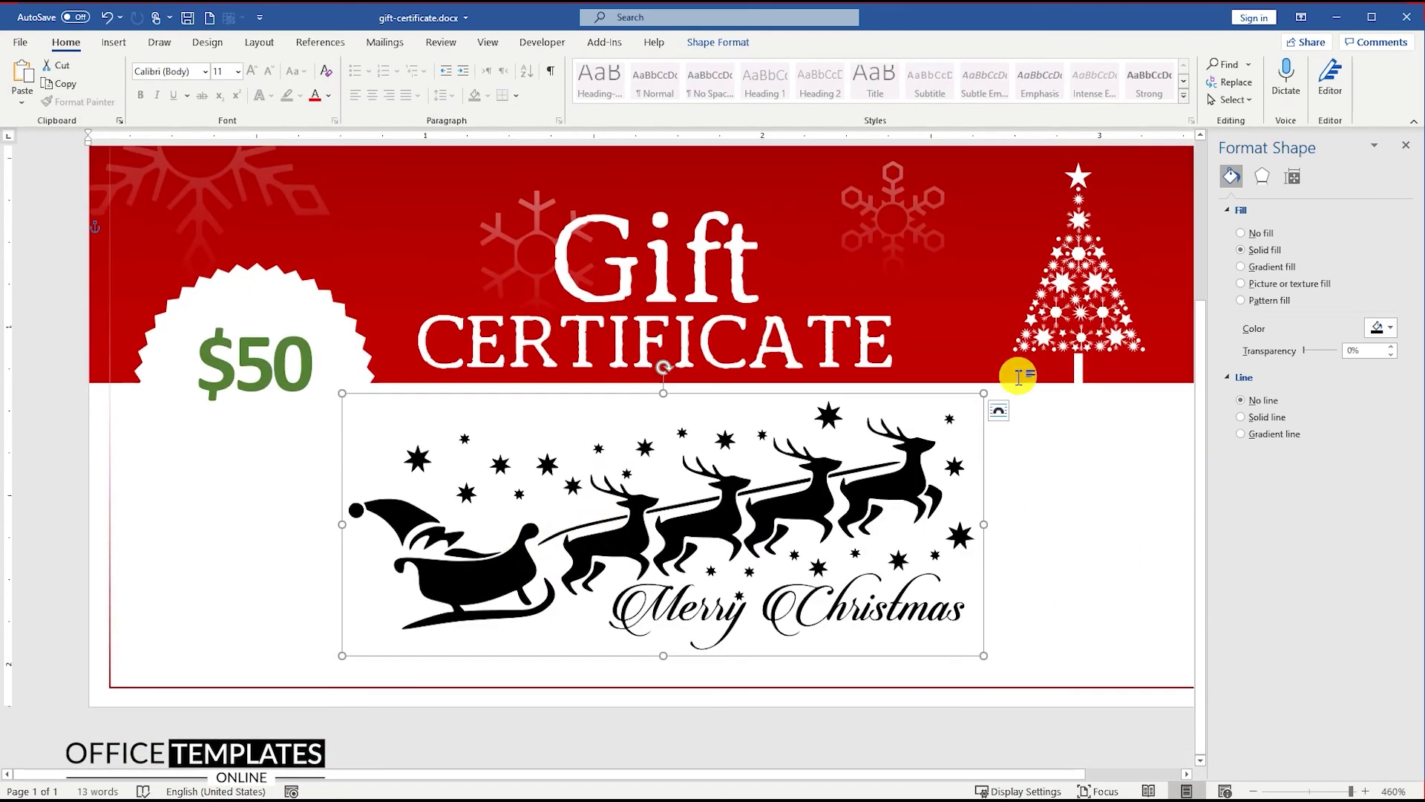
click(1241, 266)
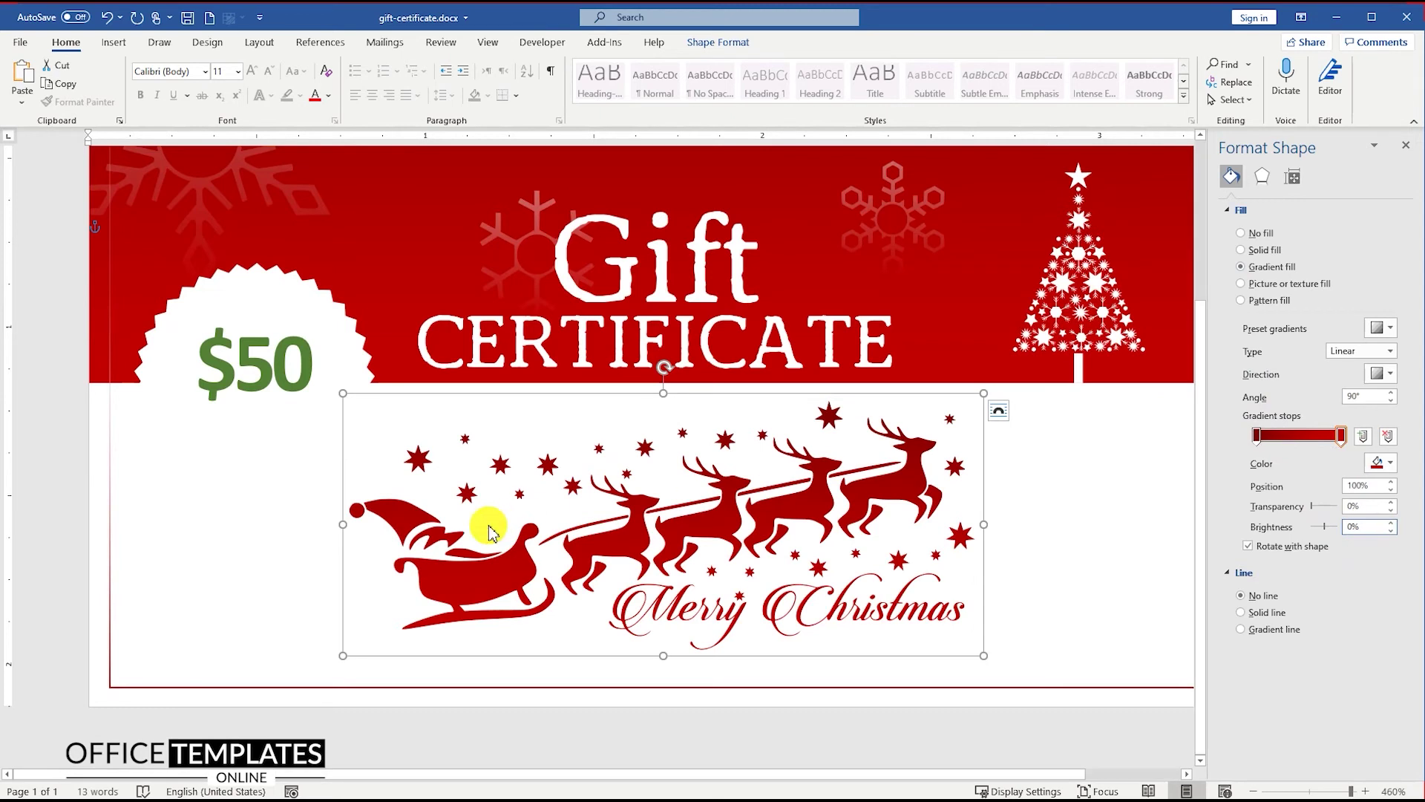
click(469, 581)
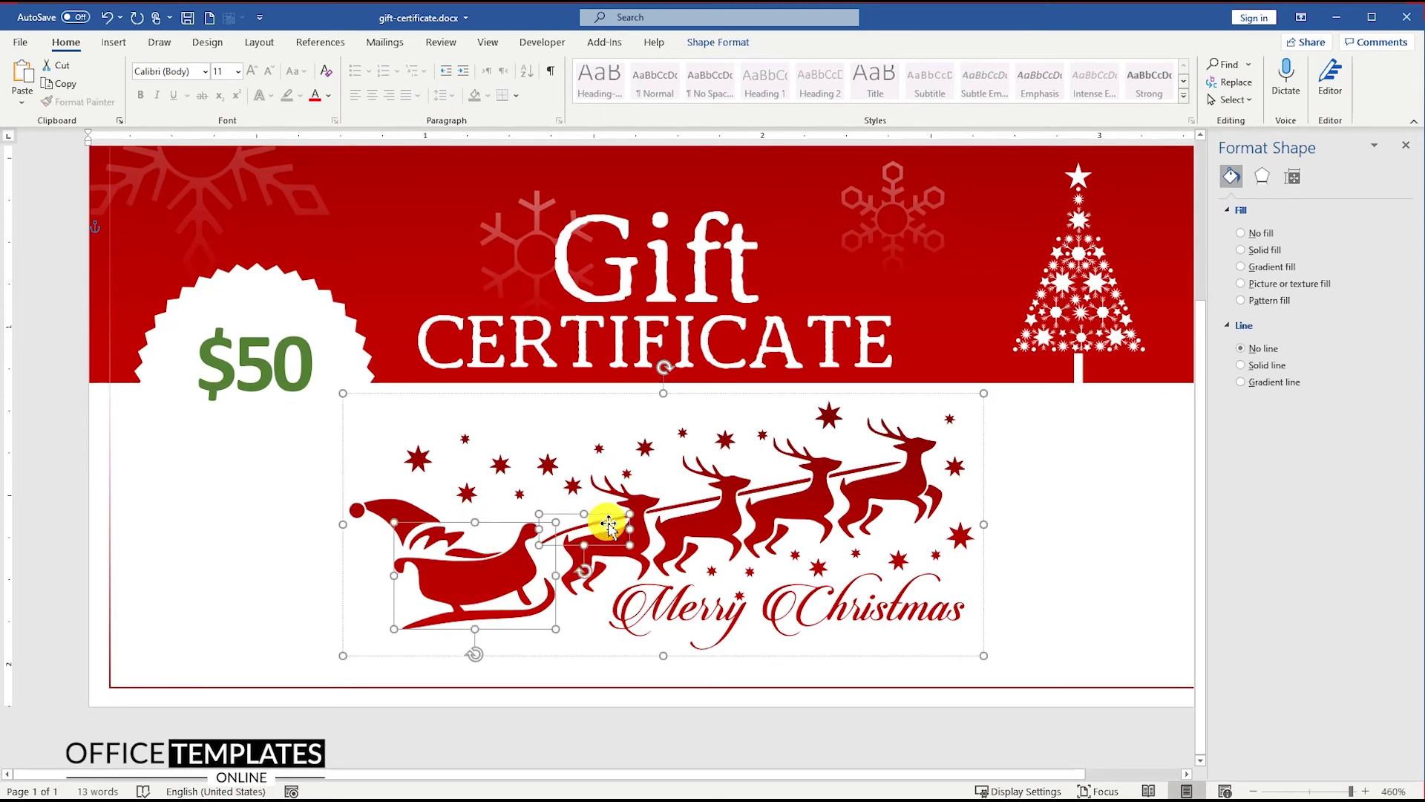
Fill the sleigh, reins, several stars and 'Merry Christmas' lettering green
ctrl+click(674, 513)
ctrl+click(466, 438)
ctrl+click(519, 493)
ctrl+click(599, 449)
ctrl+click(627, 473)
ctrl+click(683, 431)
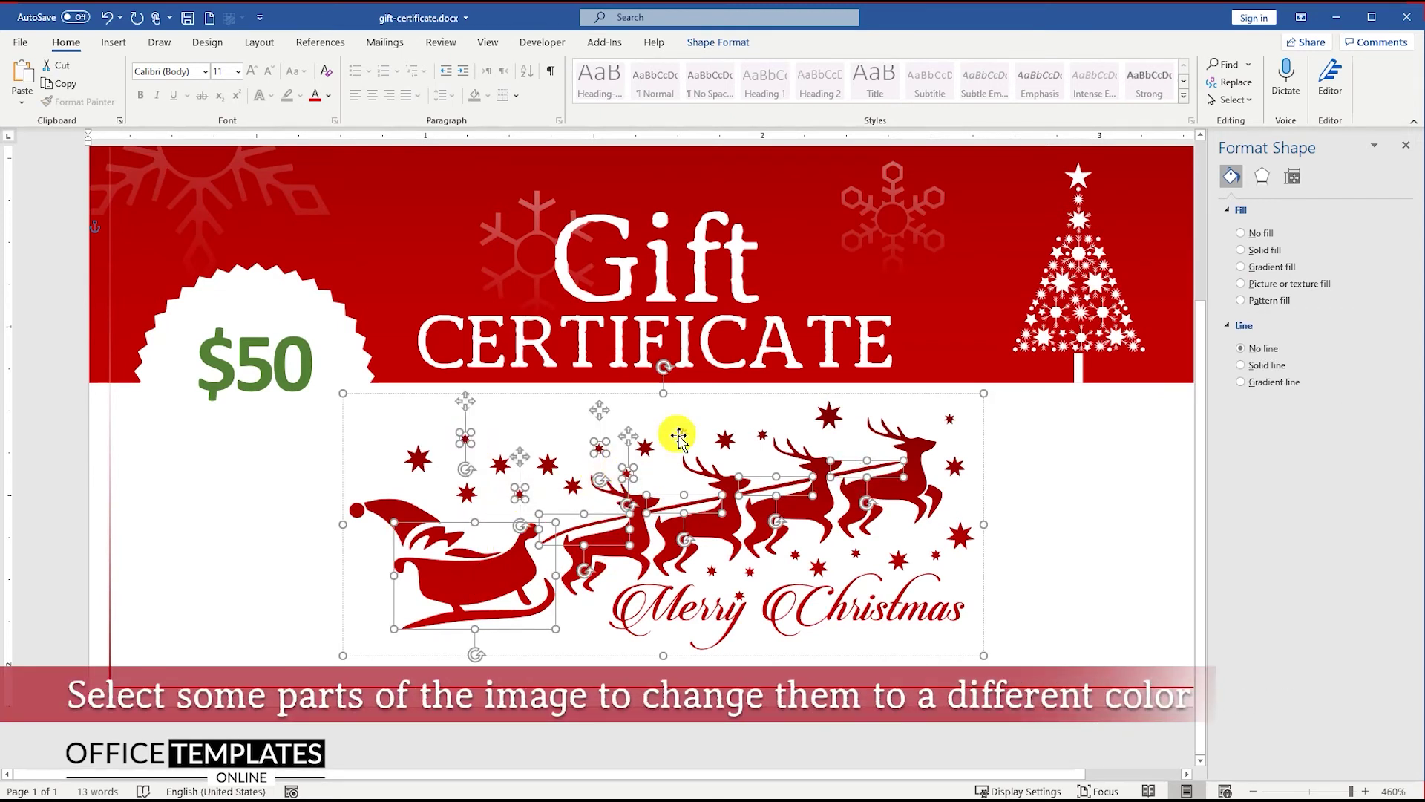
ctrl+click(763, 435)
ctrl+click(952, 421)
ctrl+click(936, 555)
ctrl+click(857, 554)
ctrl+click(796, 554)
ctrl+click(713, 570)
ctrl+click(727, 609)
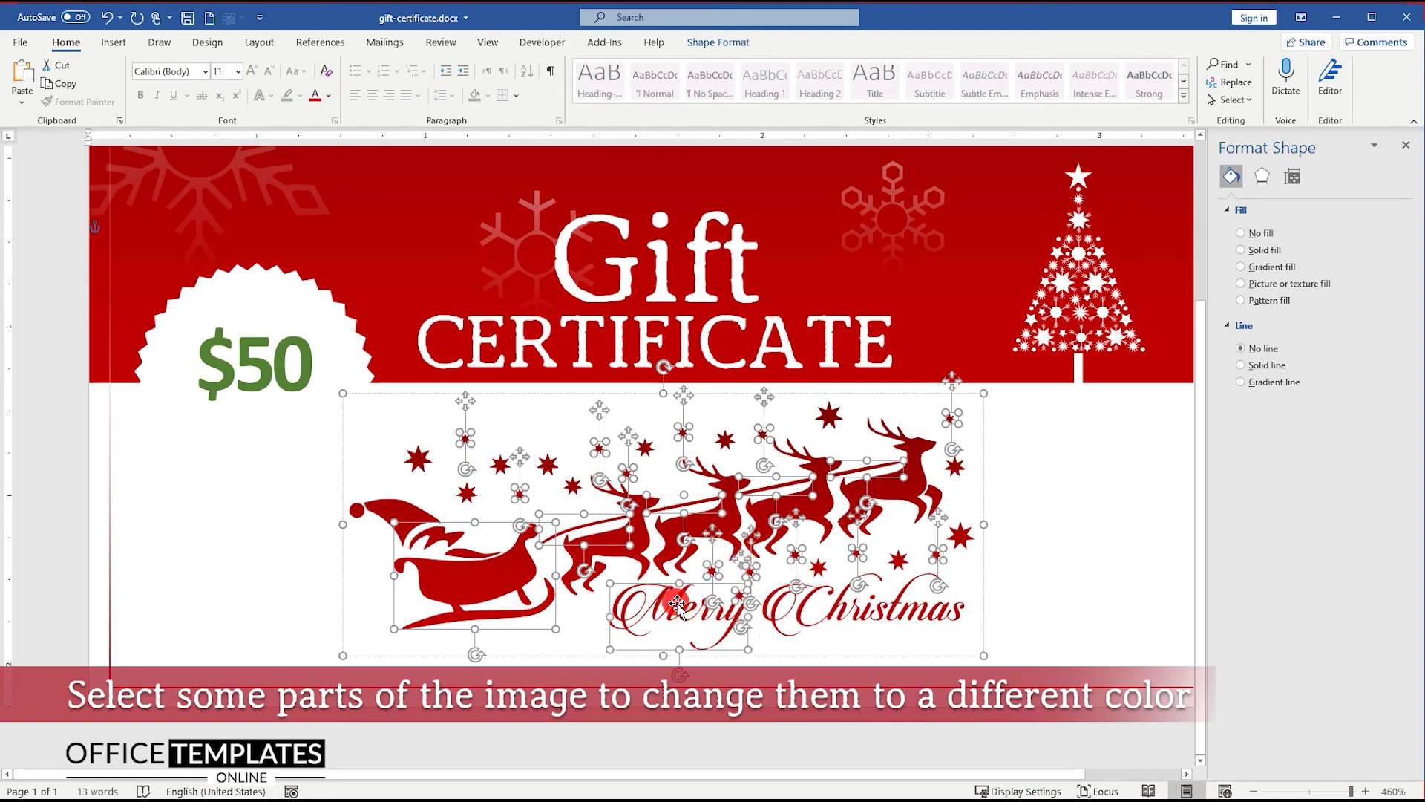
ctrl+click(817, 608)
ctrl+click(931, 613)
right_click(931, 614)
click(981, 636)
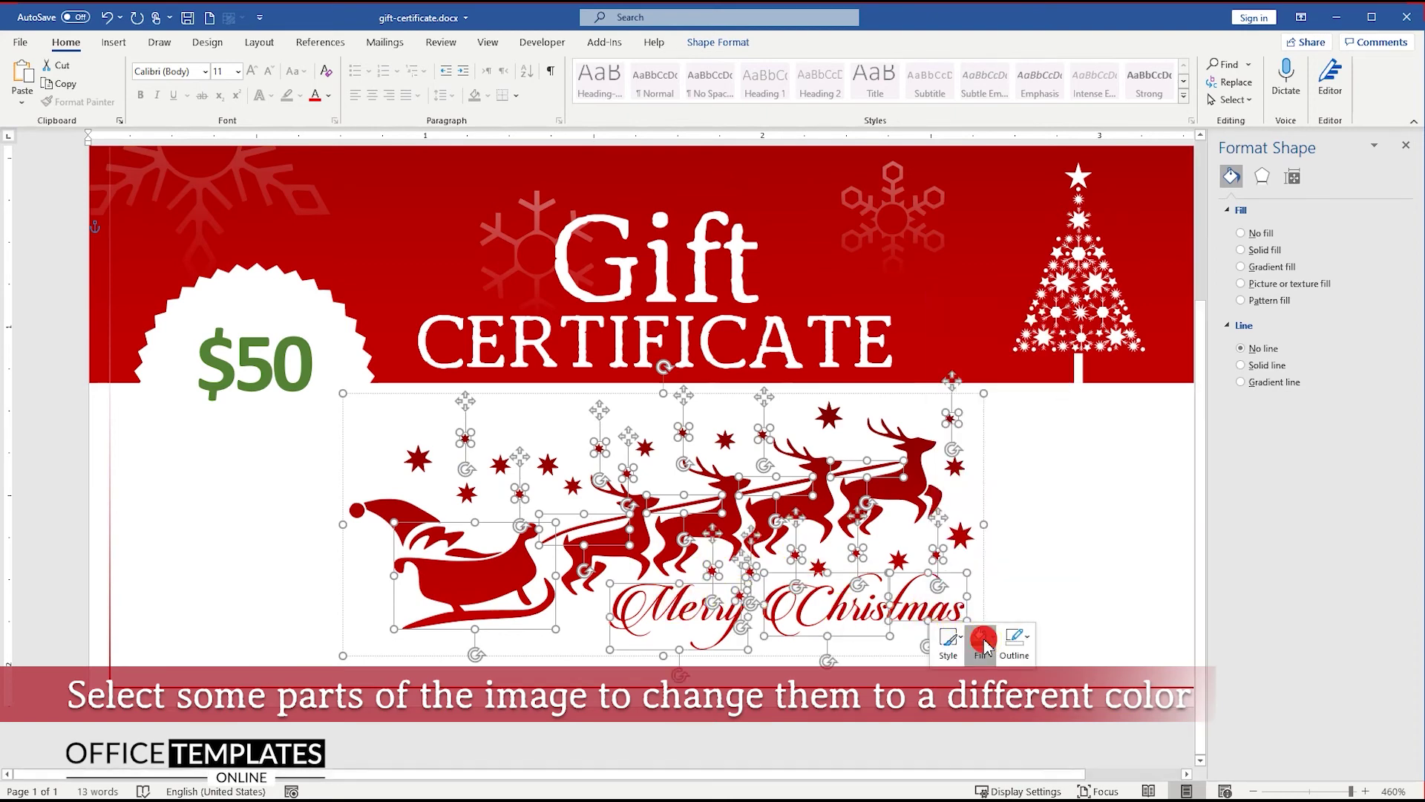
click(1093, 450)
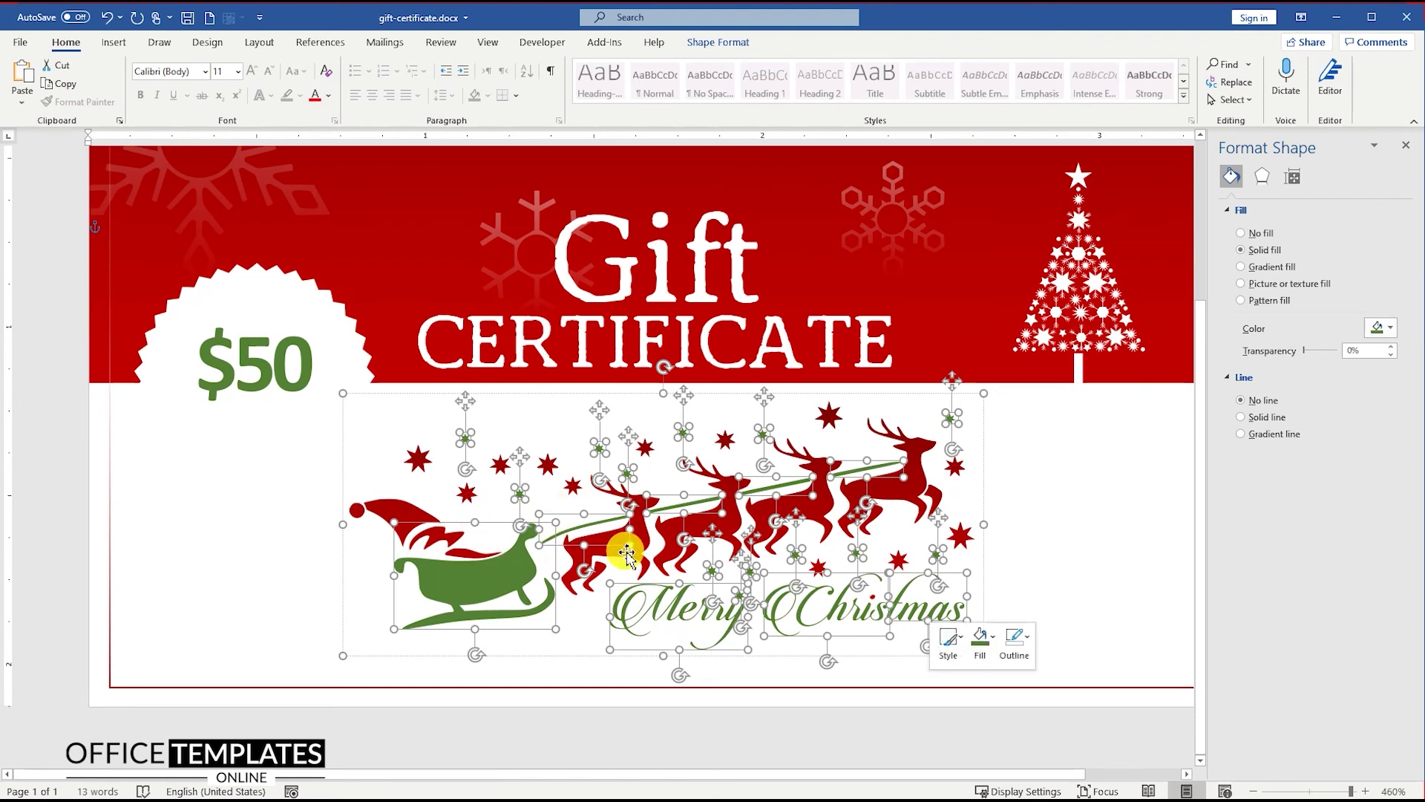
Shrink the sleigh graphic, Align Center it on the page, and nudge it slightly lower
key(Escape)
ctrl+scroll(623, 550, down, 12)
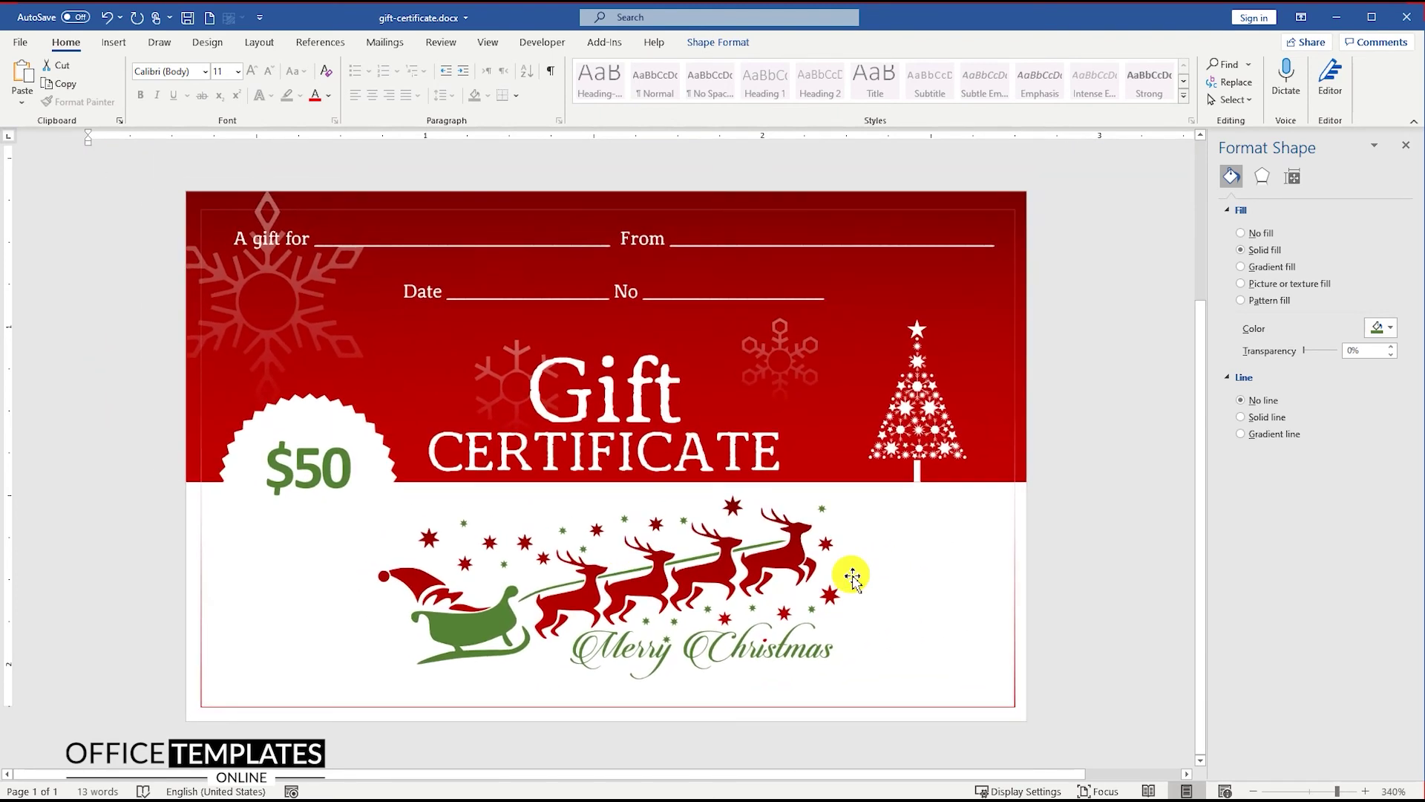
click(821, 671)
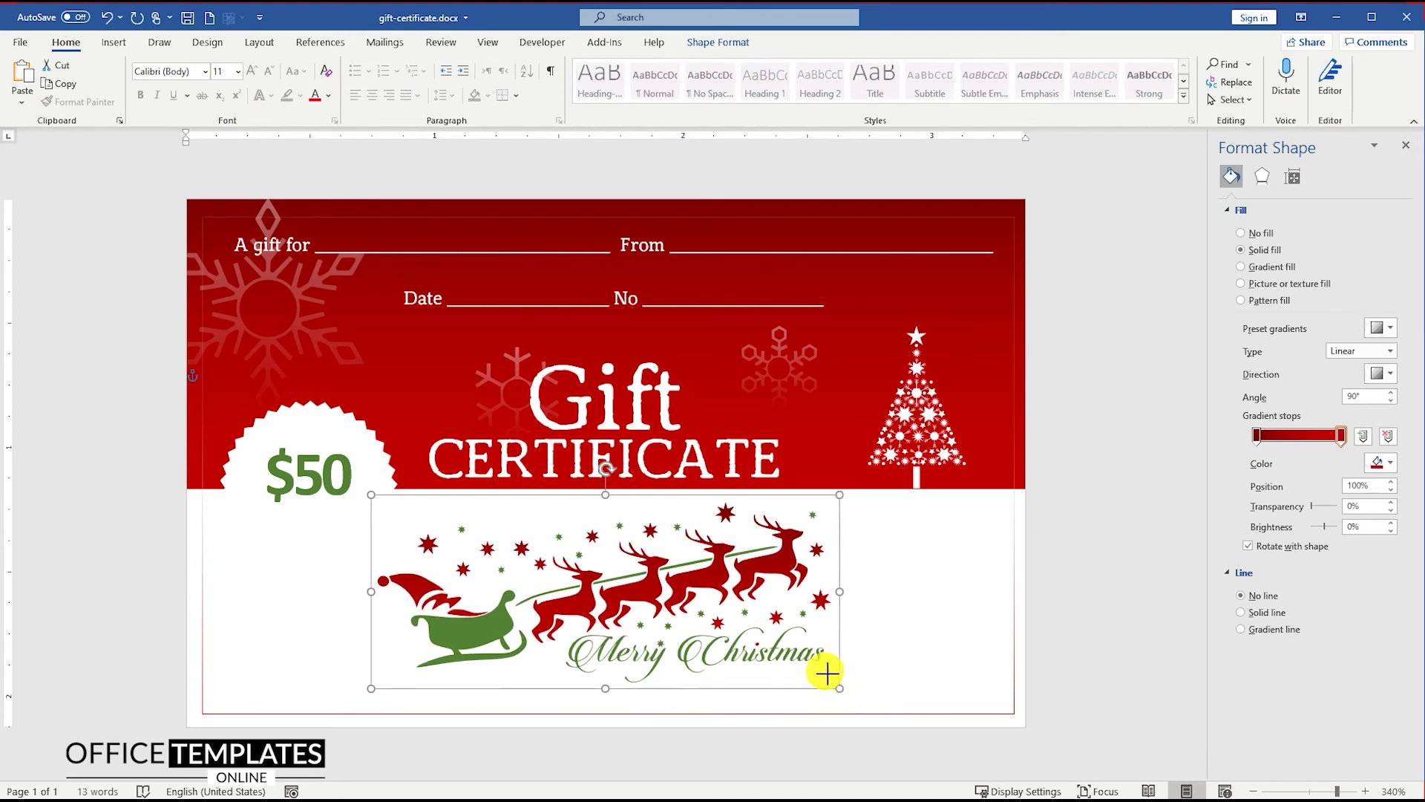
drag(827, 673, 780, 643)
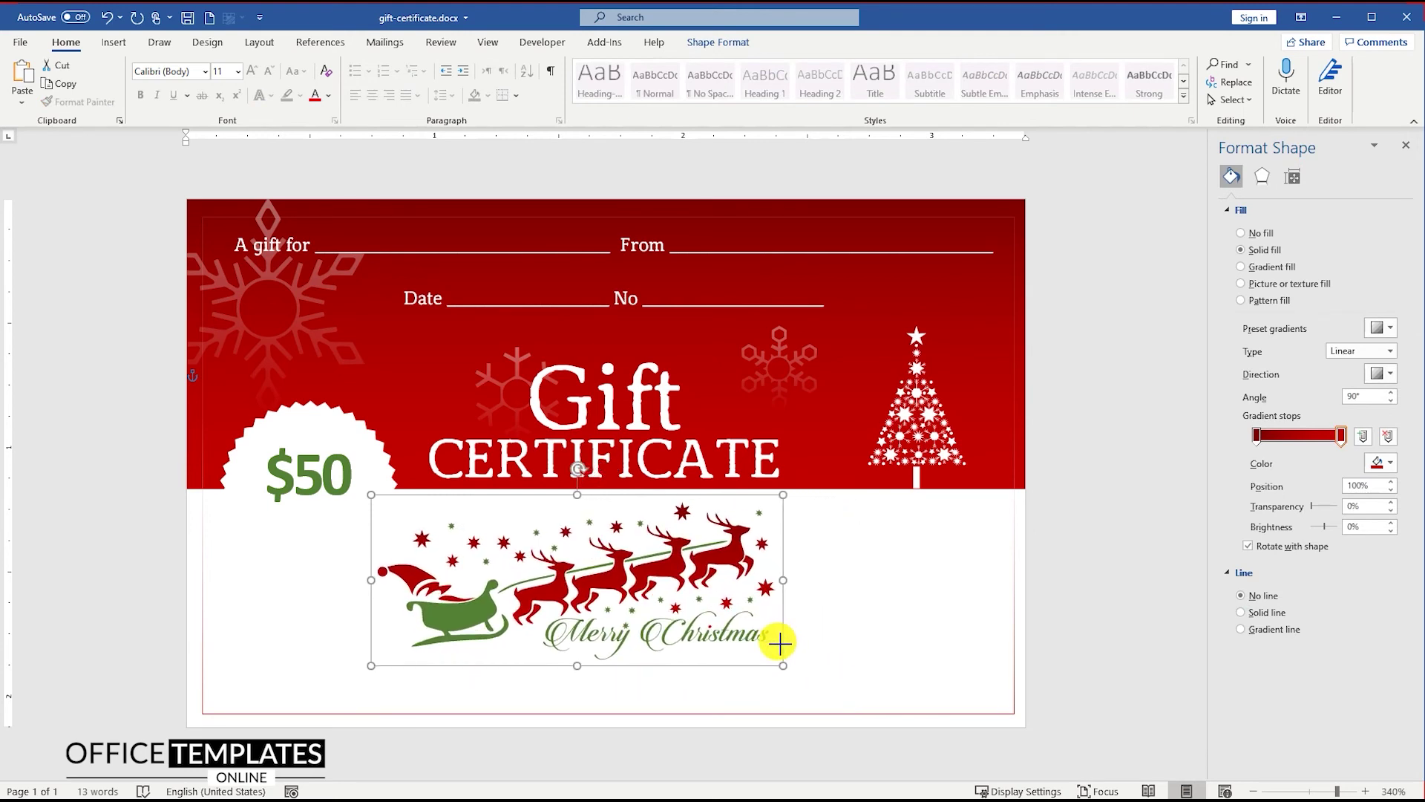
click(718, 42)
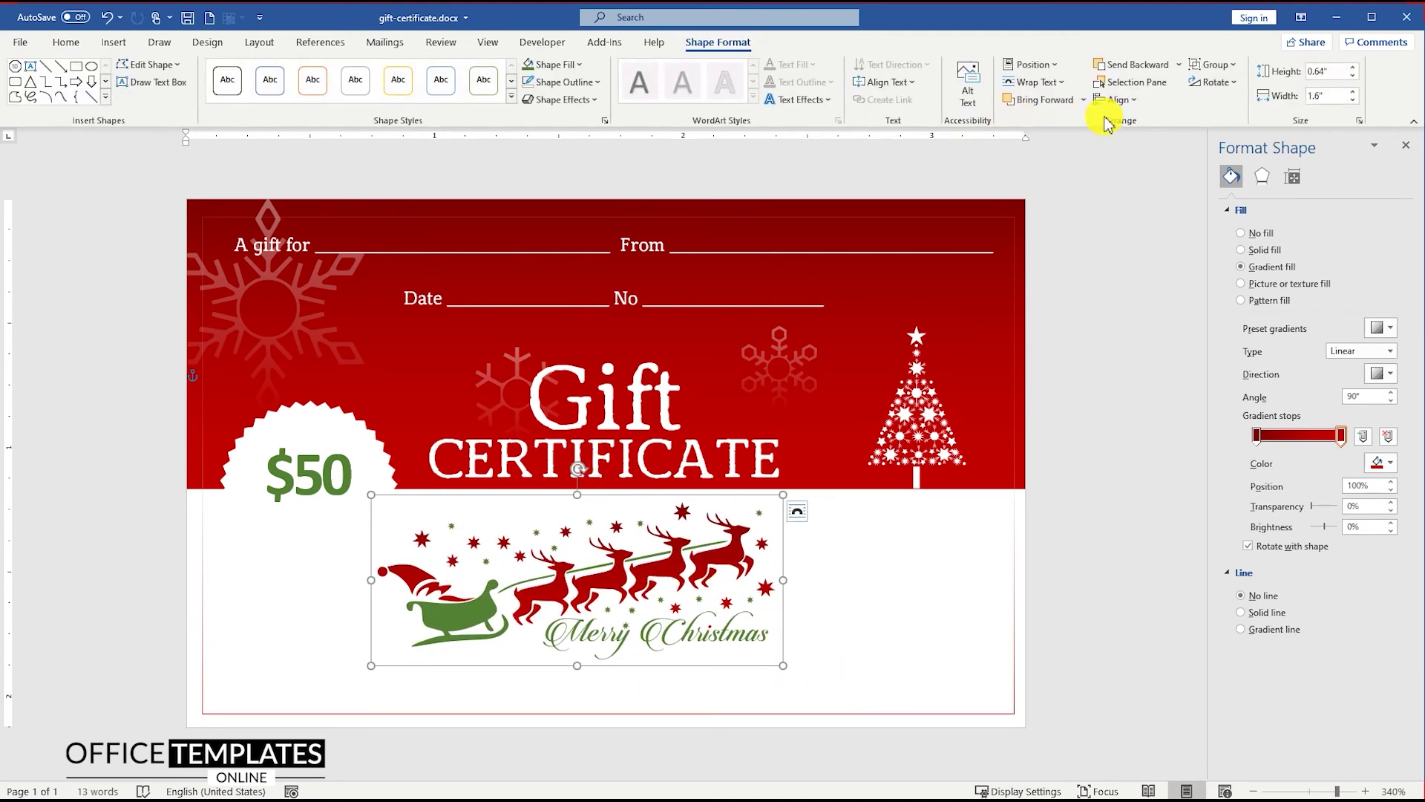
click(1116, 99)
click(1150, 138)
drag(717, 564, 702, 573)
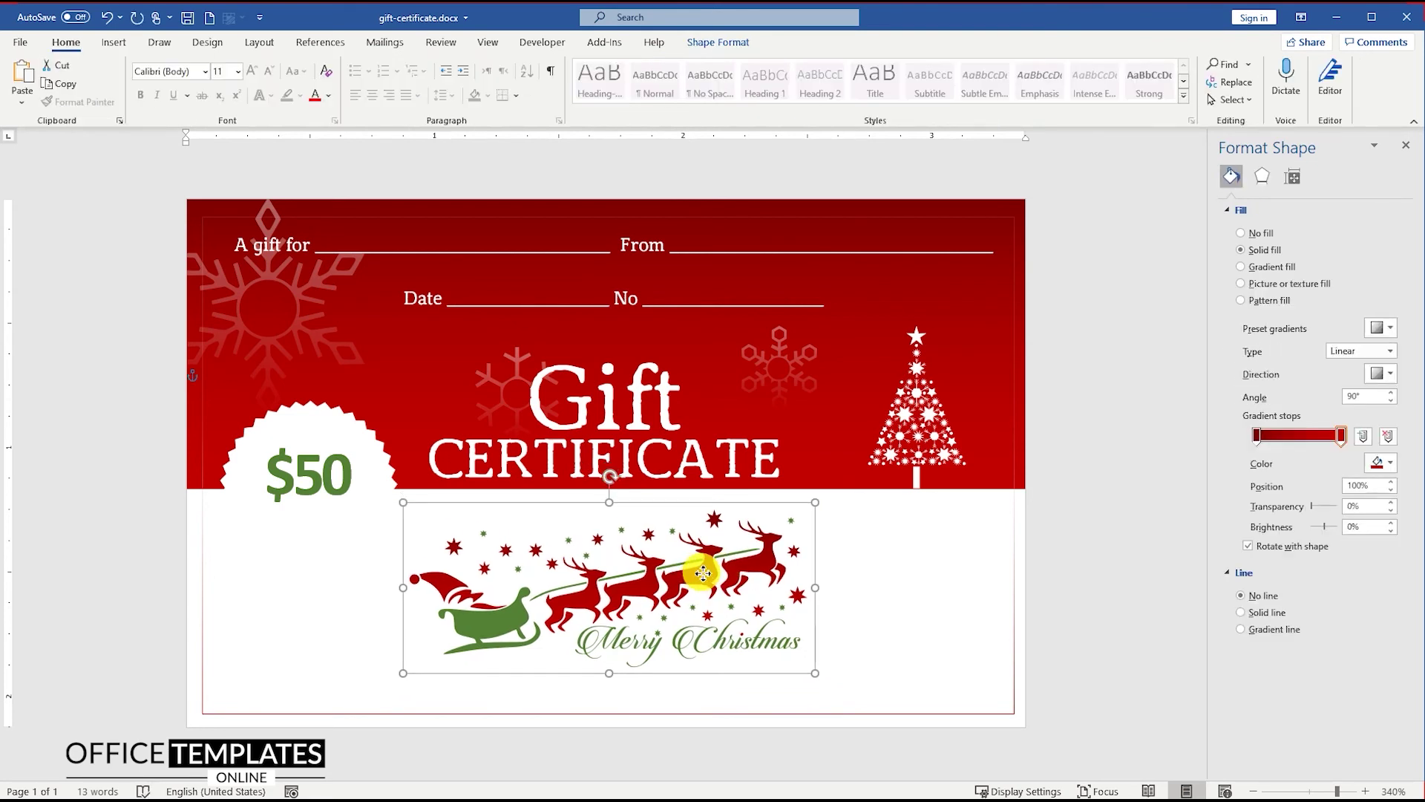
click(861, 587)
Copy the recipient-fields text box to the bottom and make its text dark red
click(638, 246)
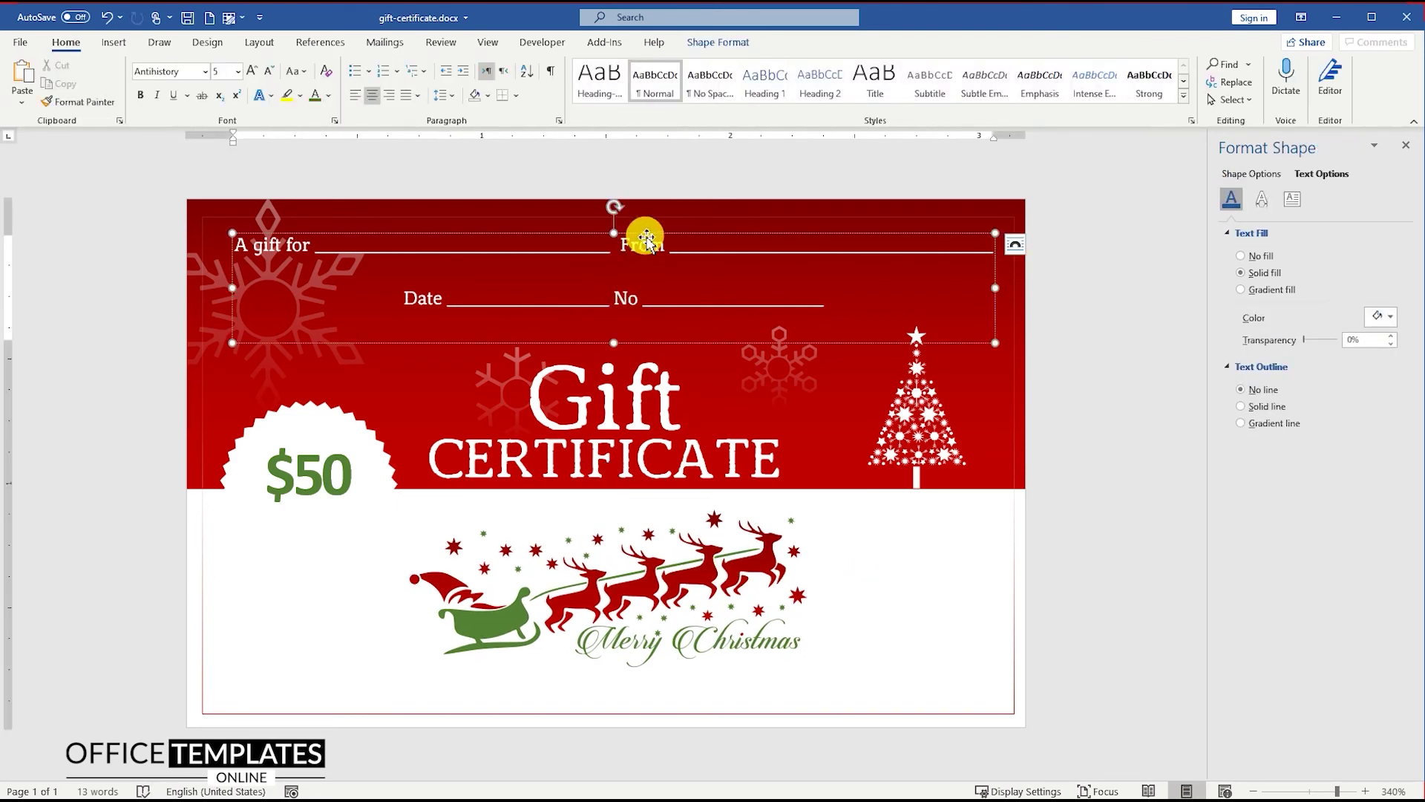
drag(653, 243, 633, 596)
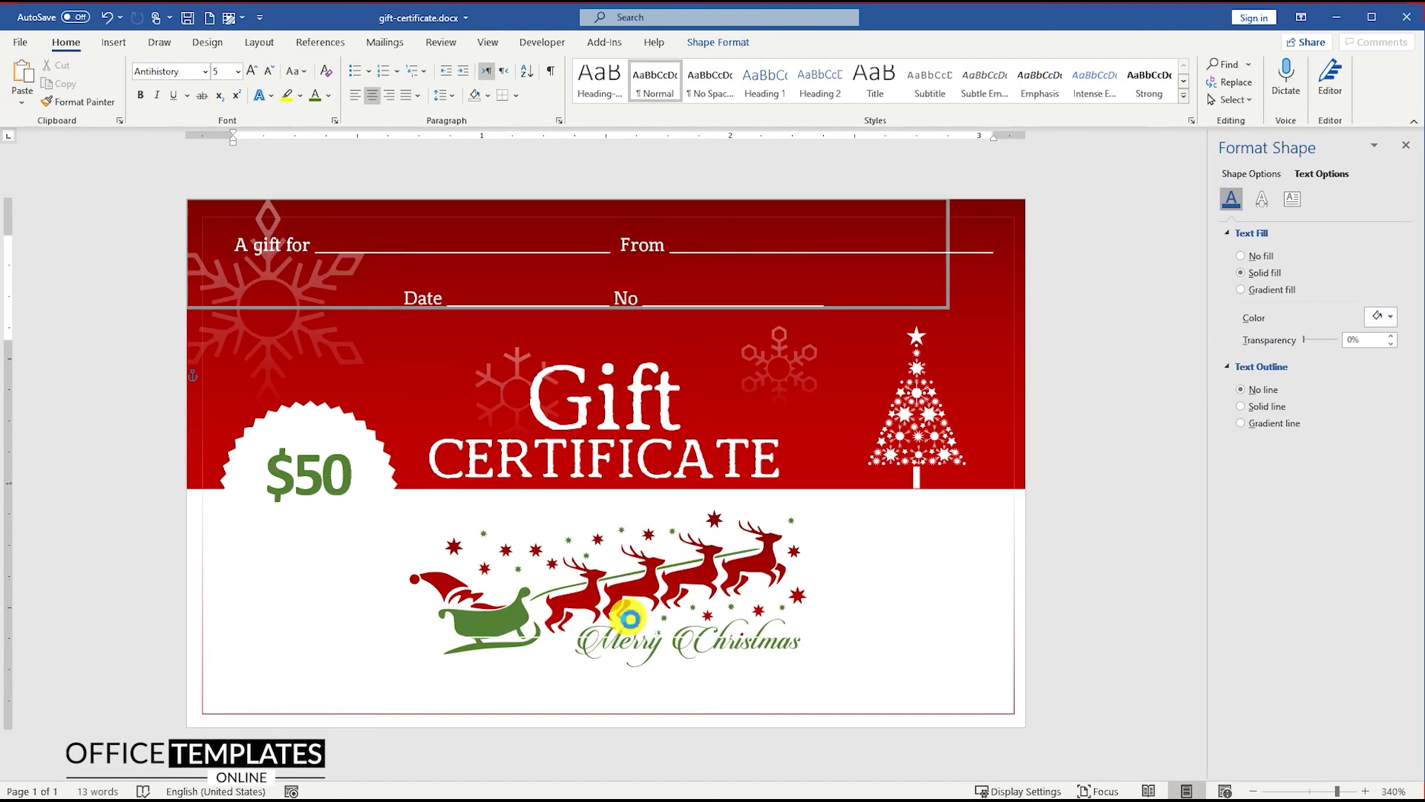
click(331, 97)
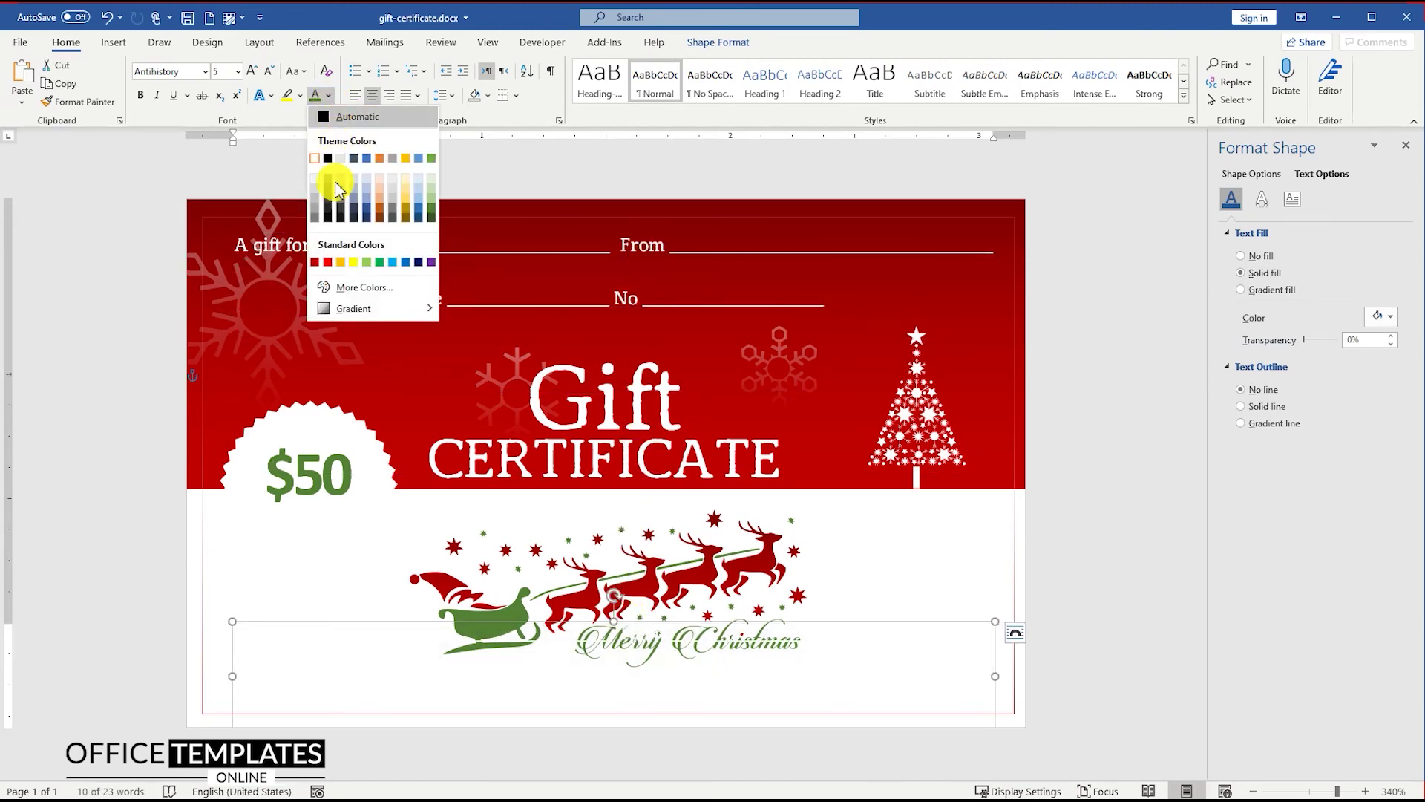
click(320, 270)
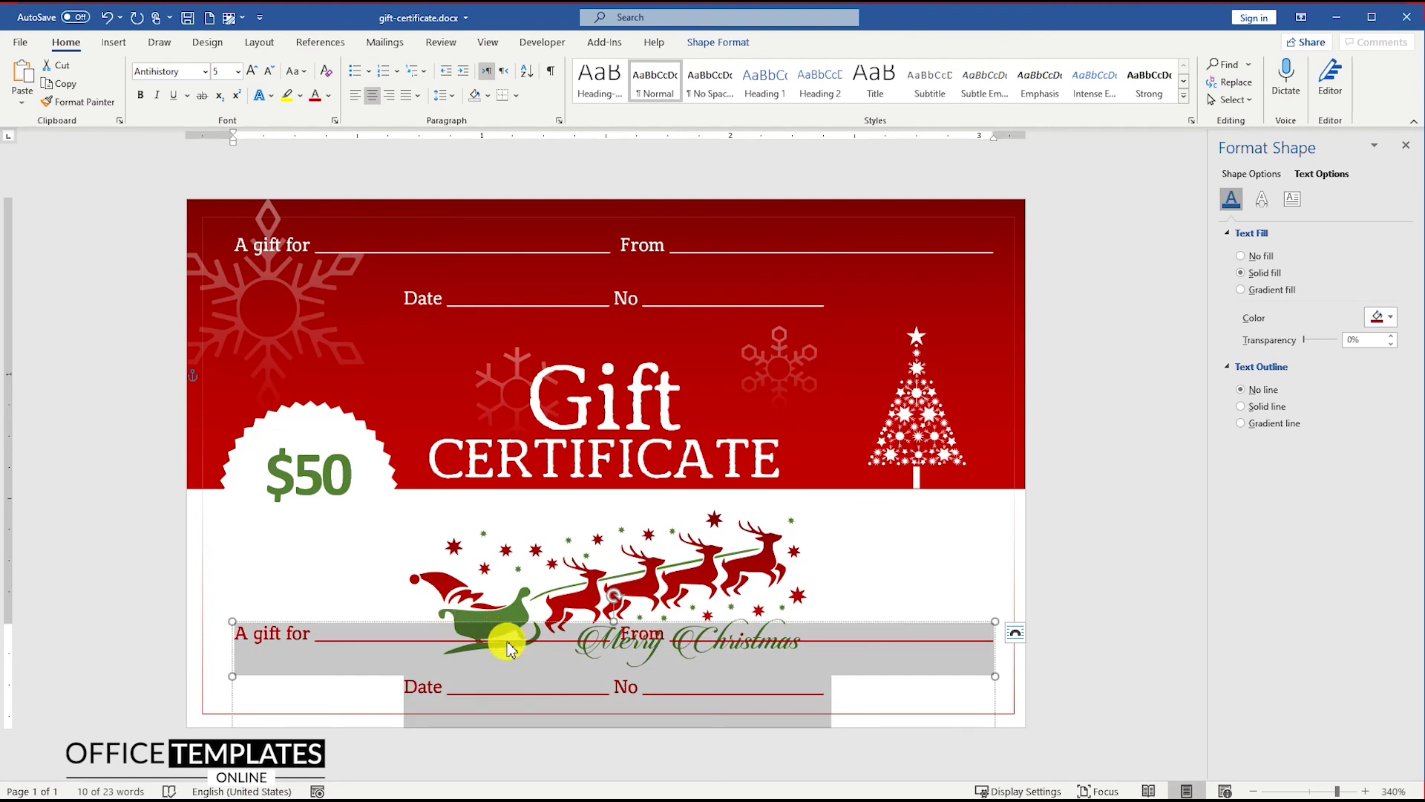
Replace its text with the phone number and e-mail address, then centre it horizontally
key(Delete)
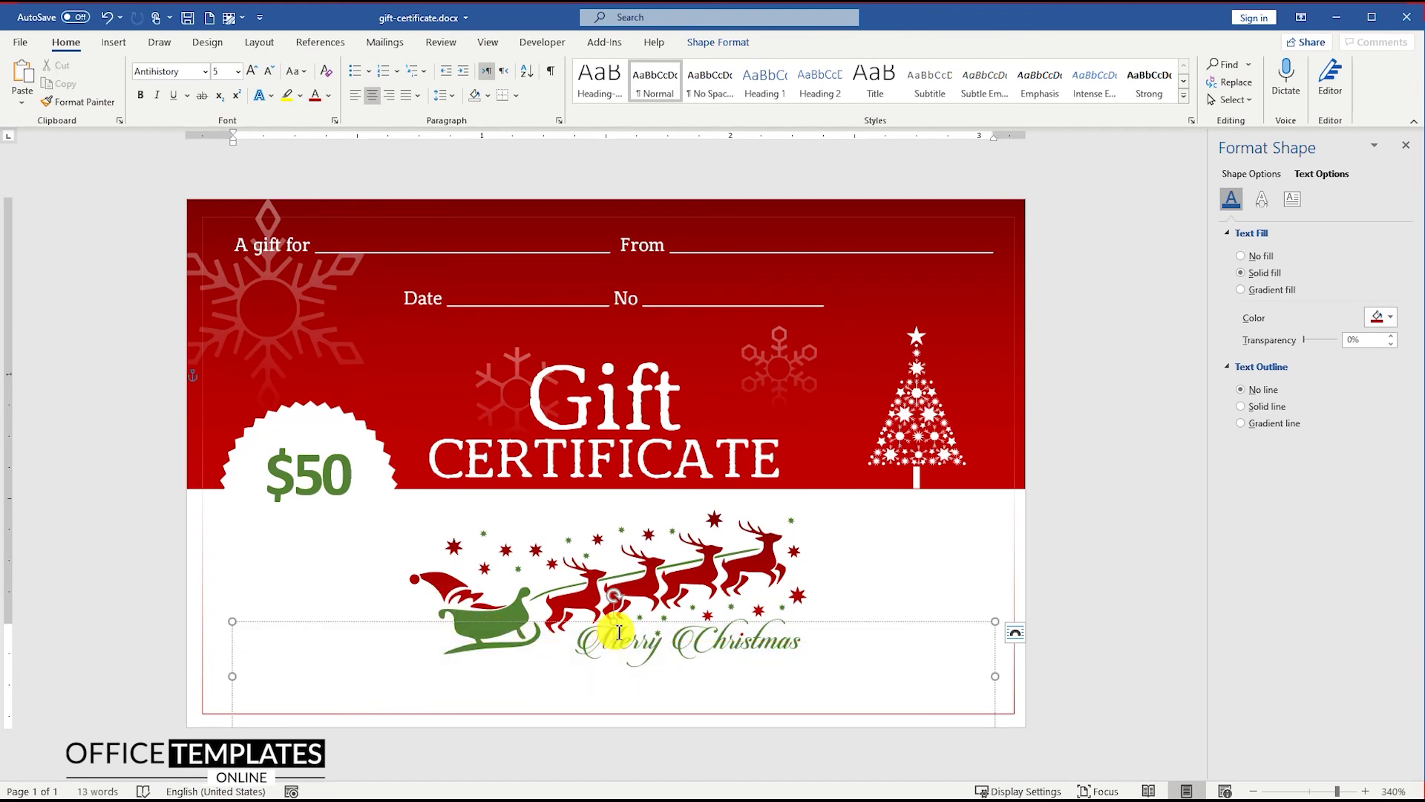
drag(613, 624, 617, 677)
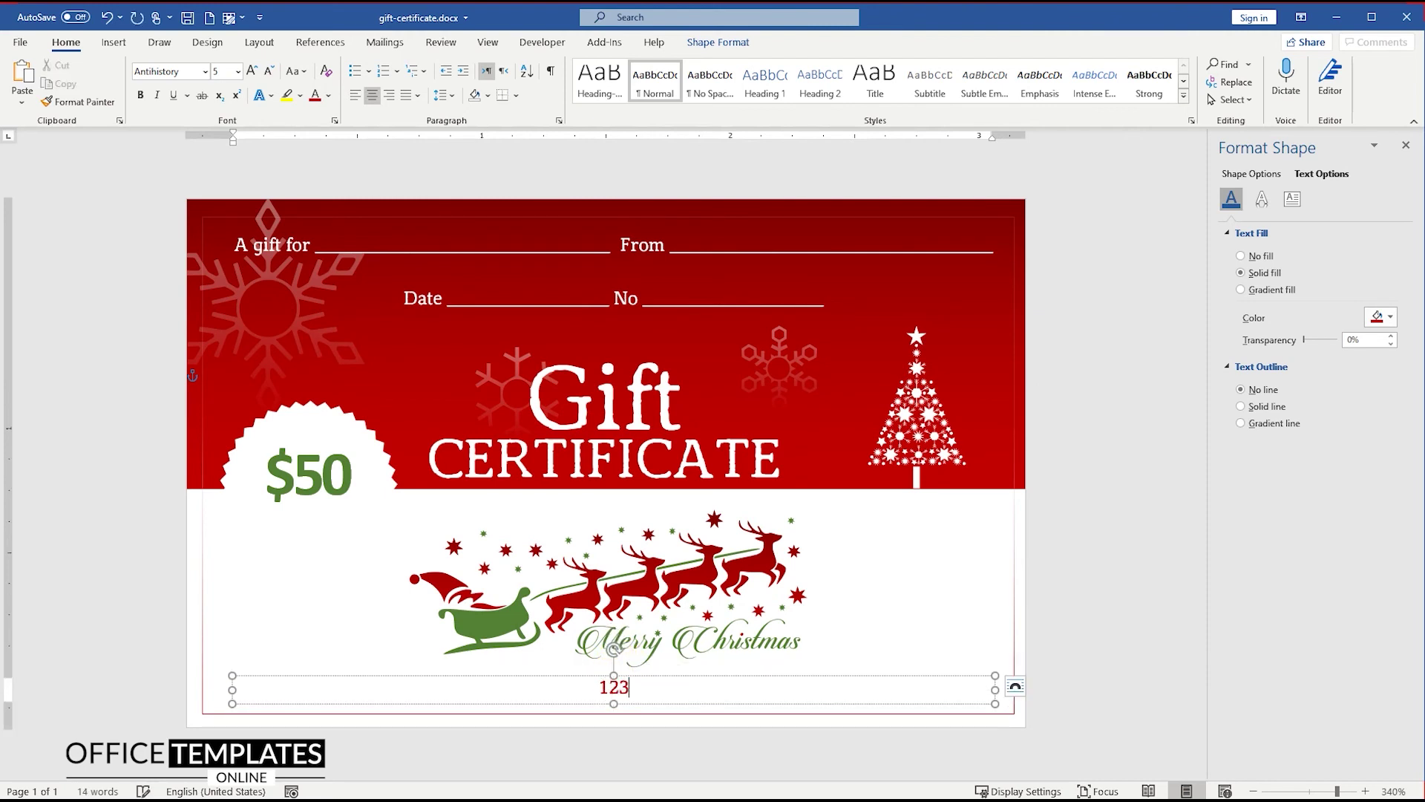
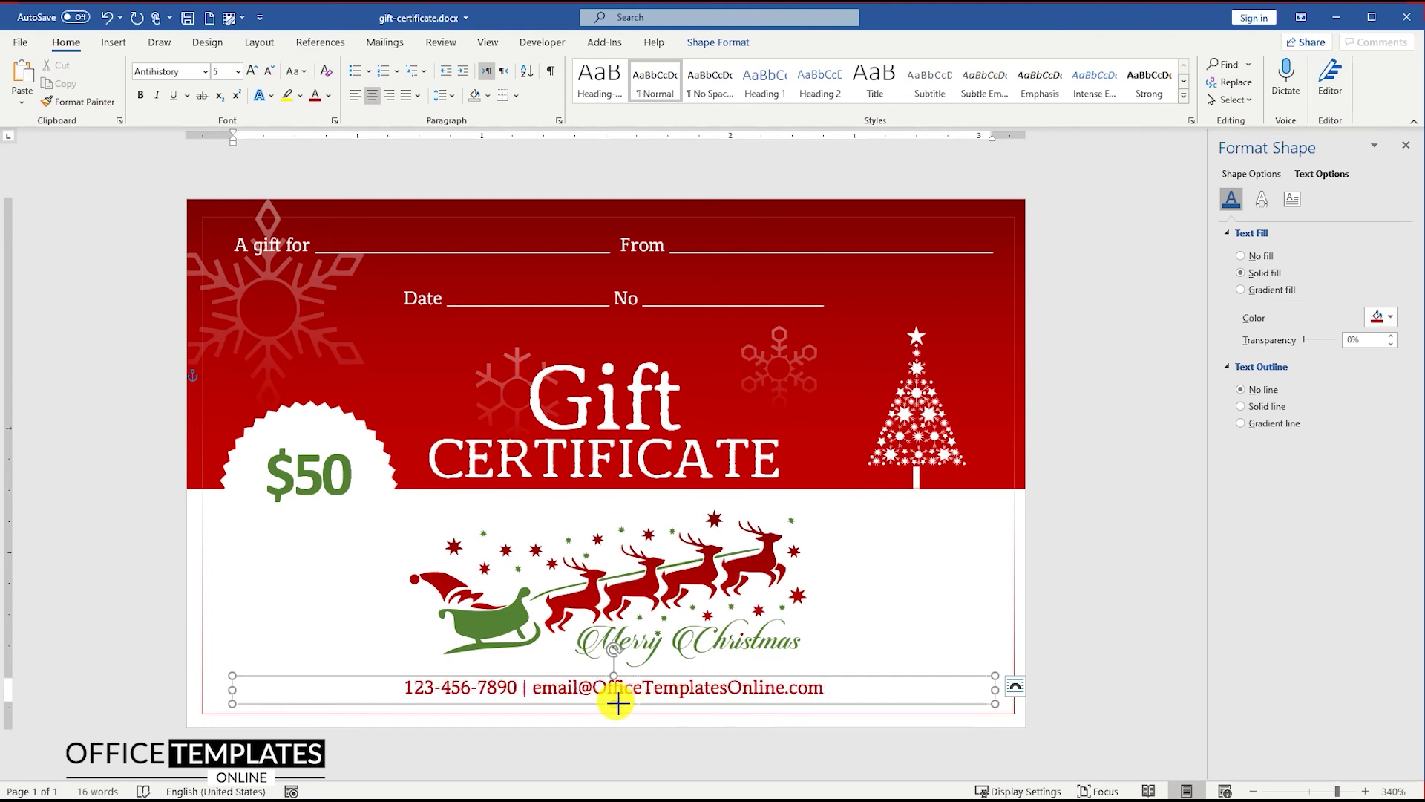
click(617, 703)
drag(691, 681, 692, 685)
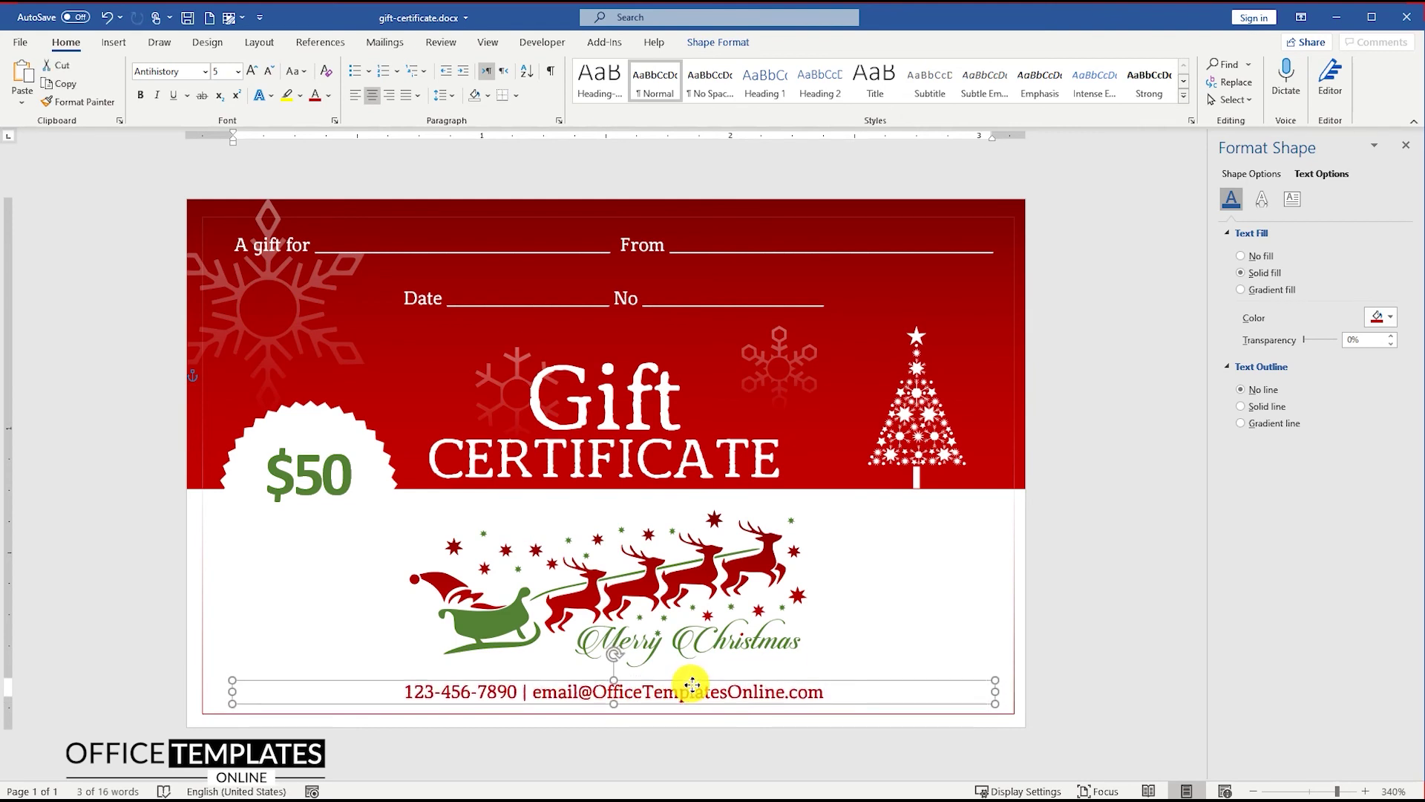
click(718, 43)
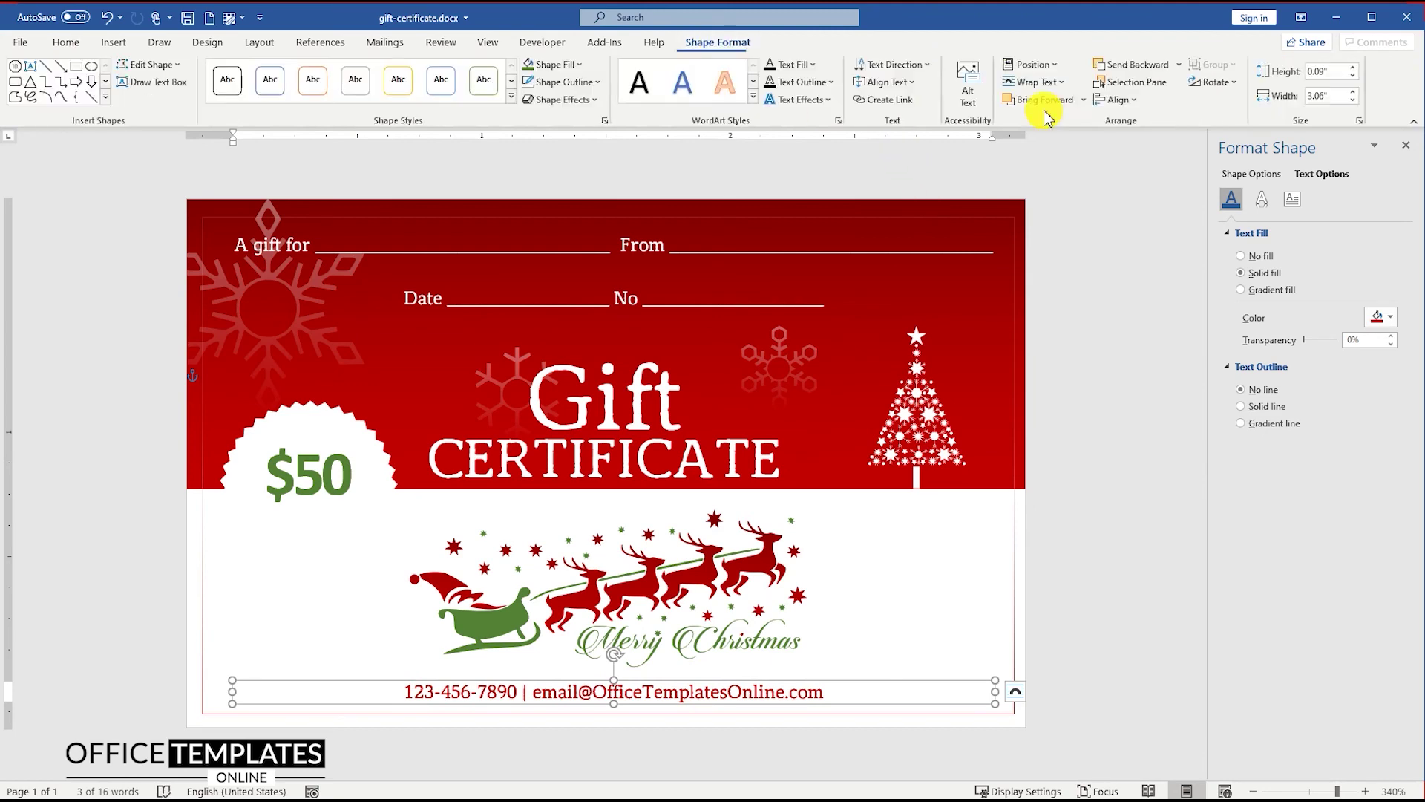
click(1138, 105)
click(1143, 162)
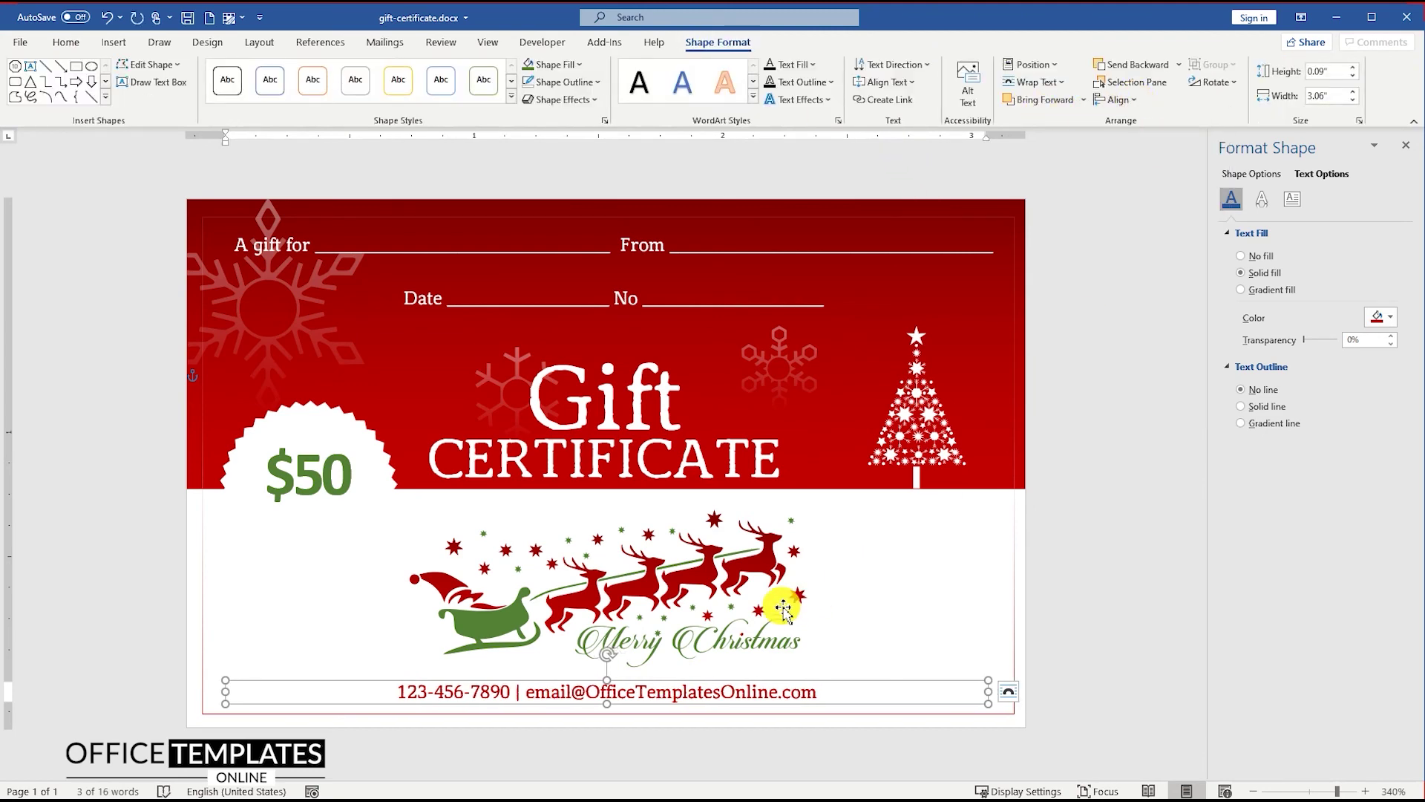
click(1073, 541)
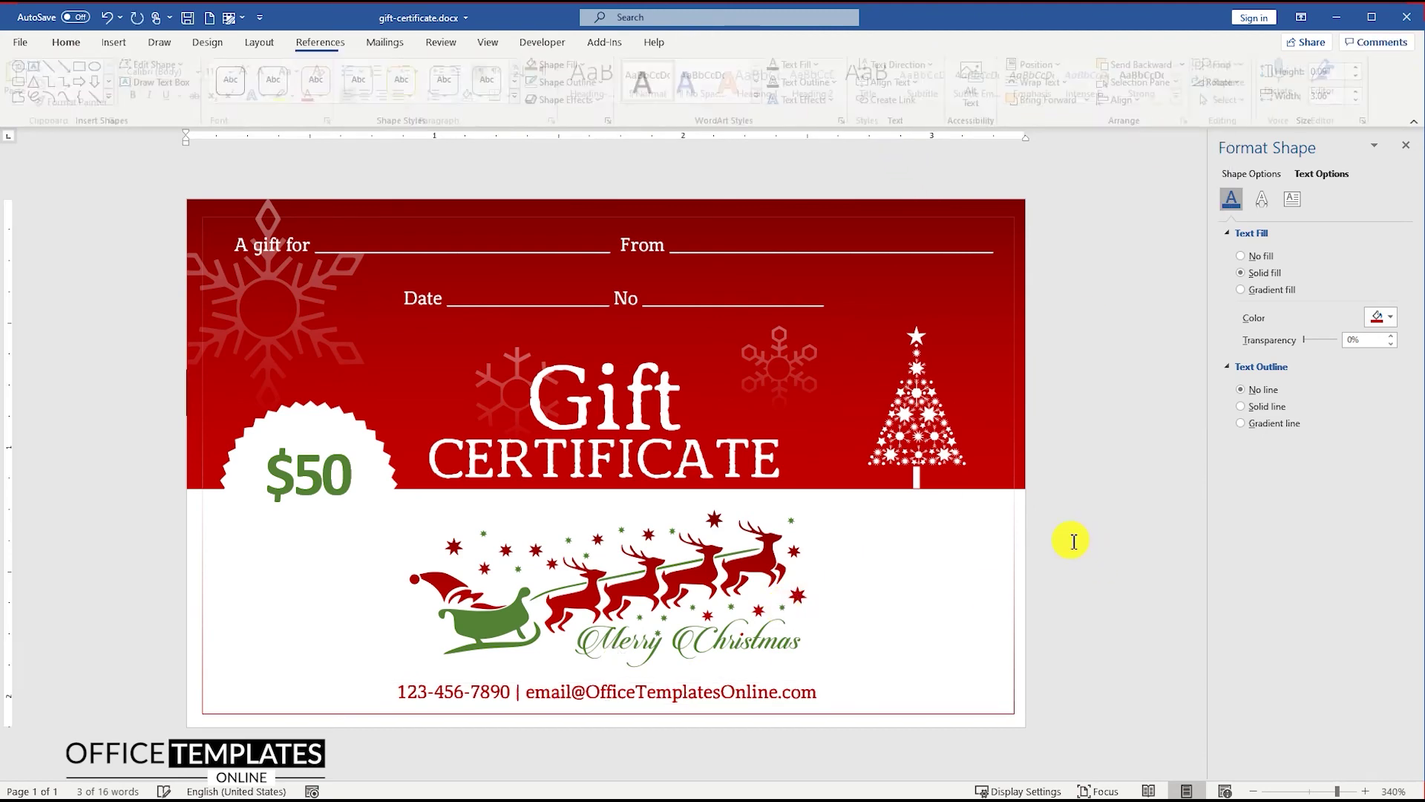
scroll(824, 556, down, 10)
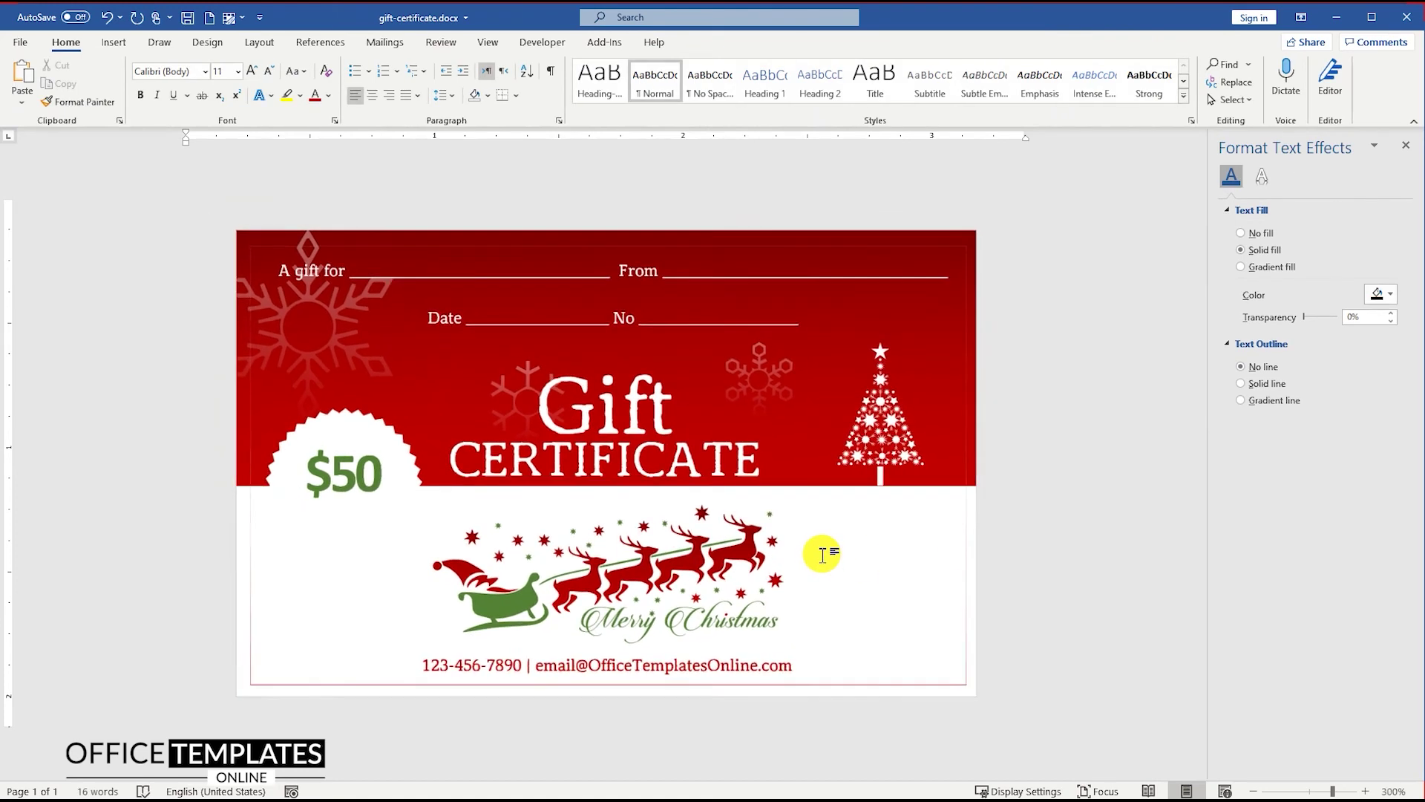
scroll(821, 554, down, 2)
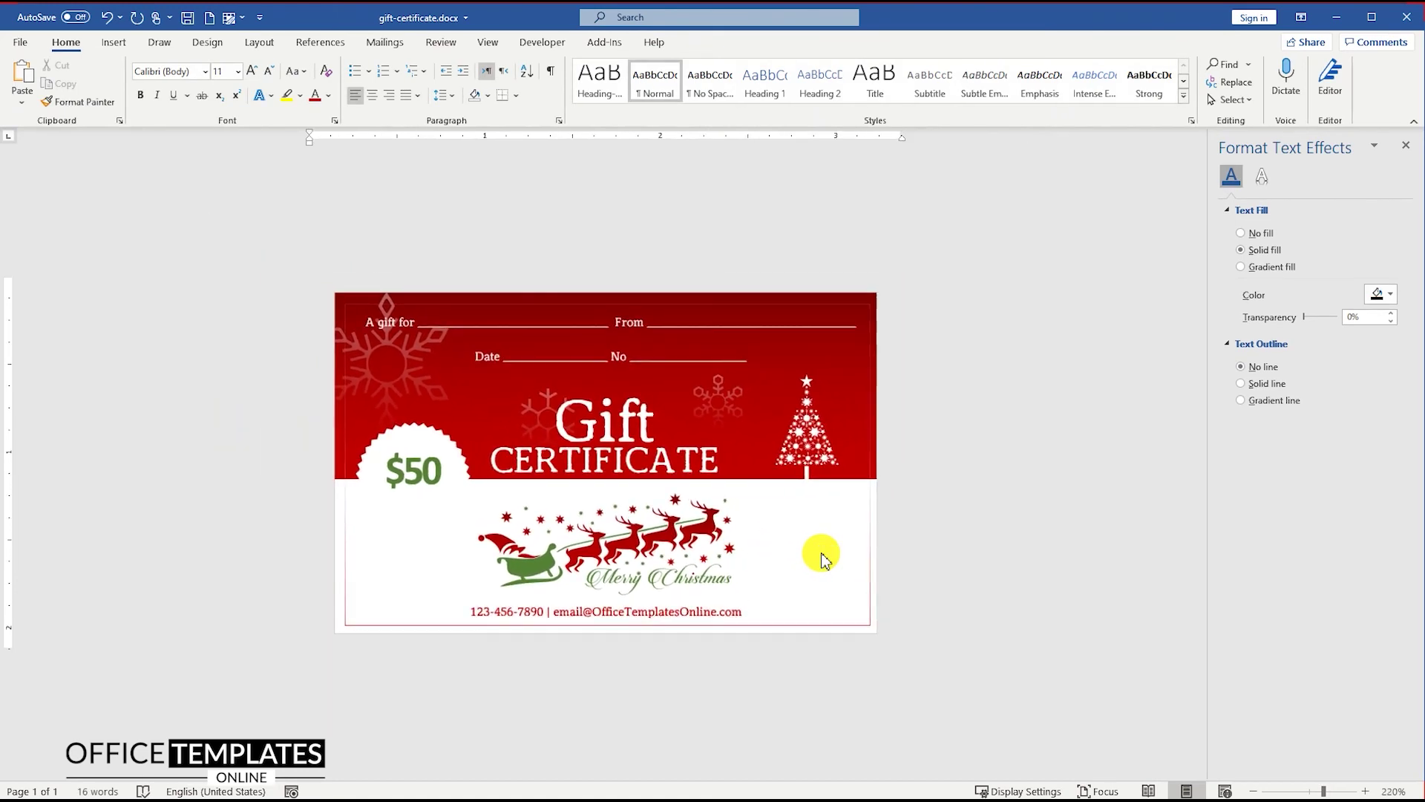